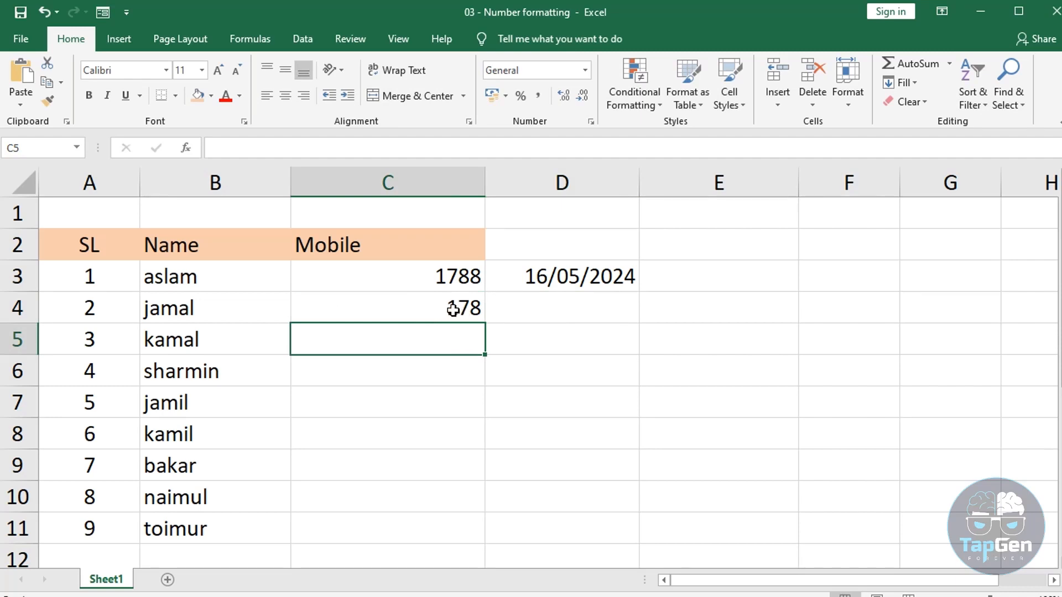
Enter the date 16-05-2024 in cell D4.
left_click(563, 304)
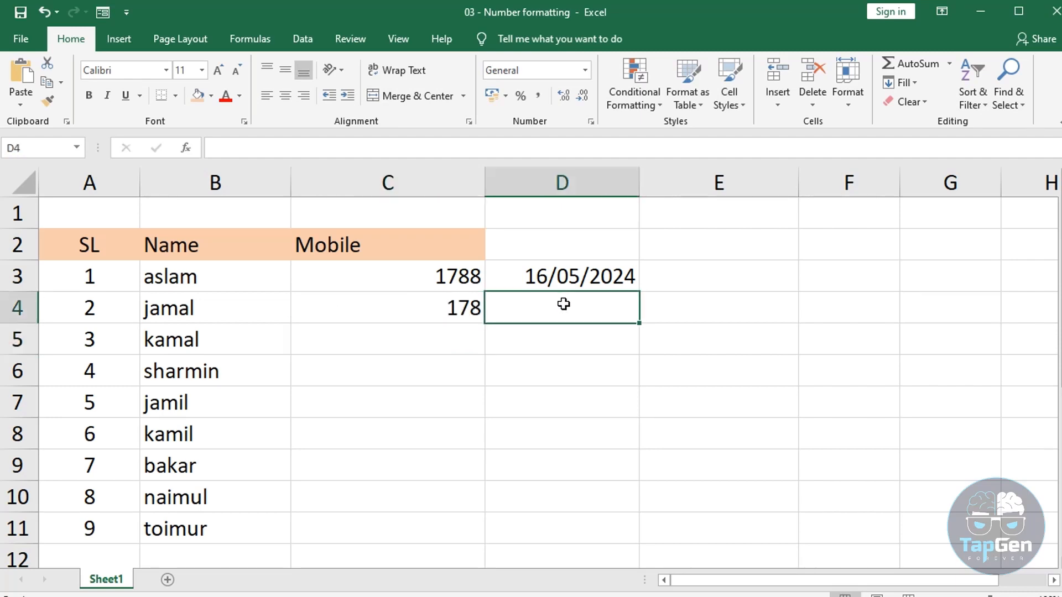
type("16")
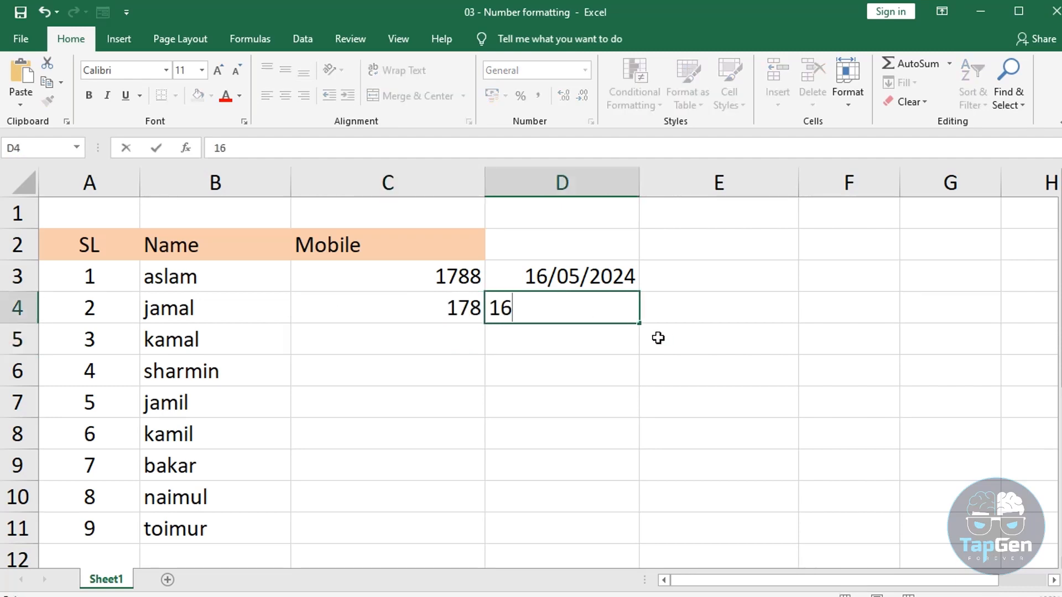
type("-05-2024")
key("Return")
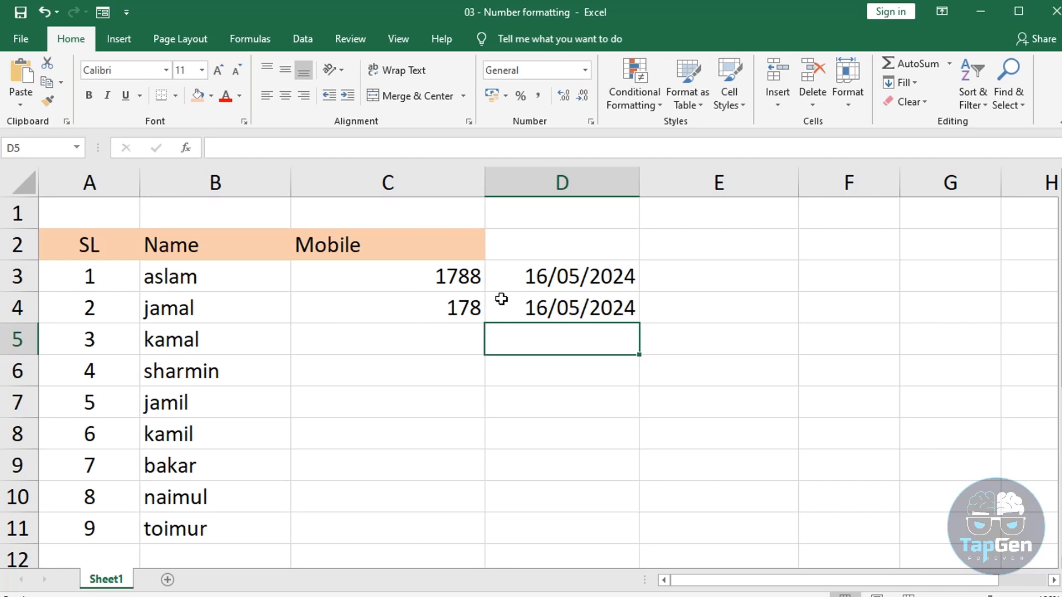
Clear the contents of cells C3:D4.
left_click_drag(409, 278, 533, 307)
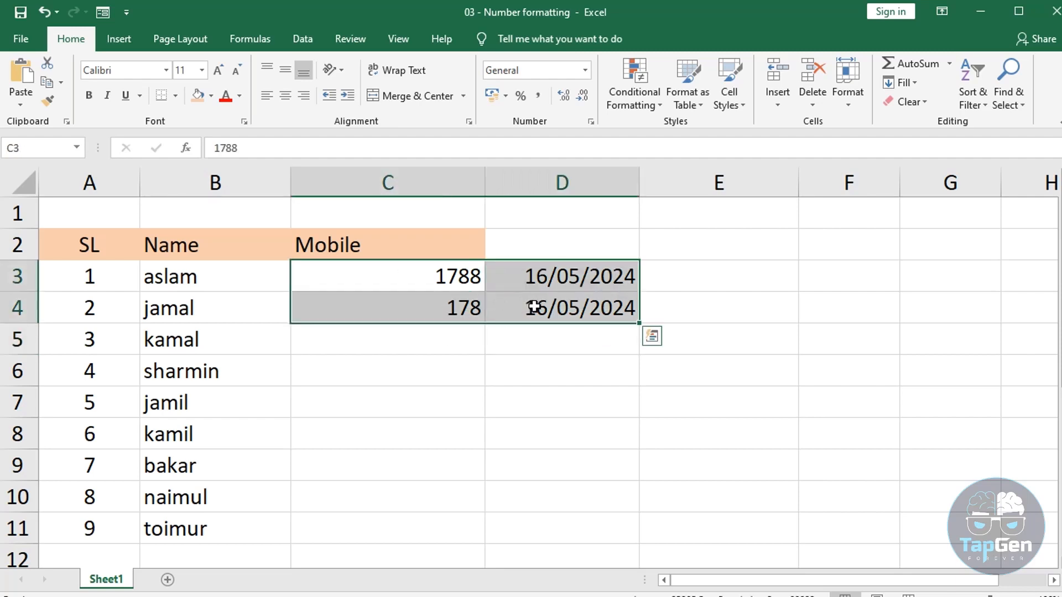
key("Delete")
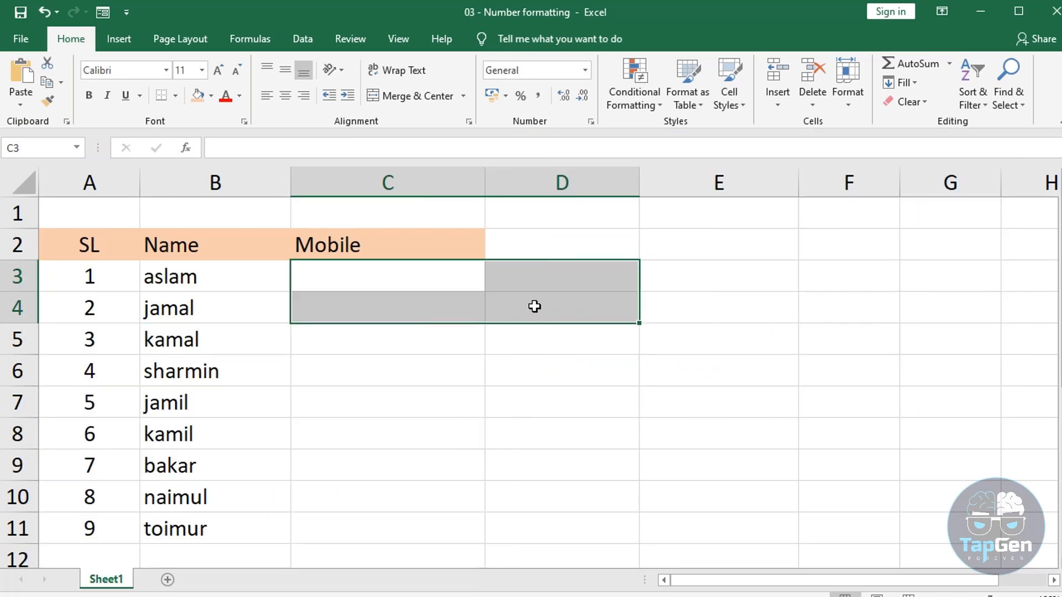
Review the available number formats for C3 and enter a short sample mobile number with a leading zero in it.
left_click(417, 276)
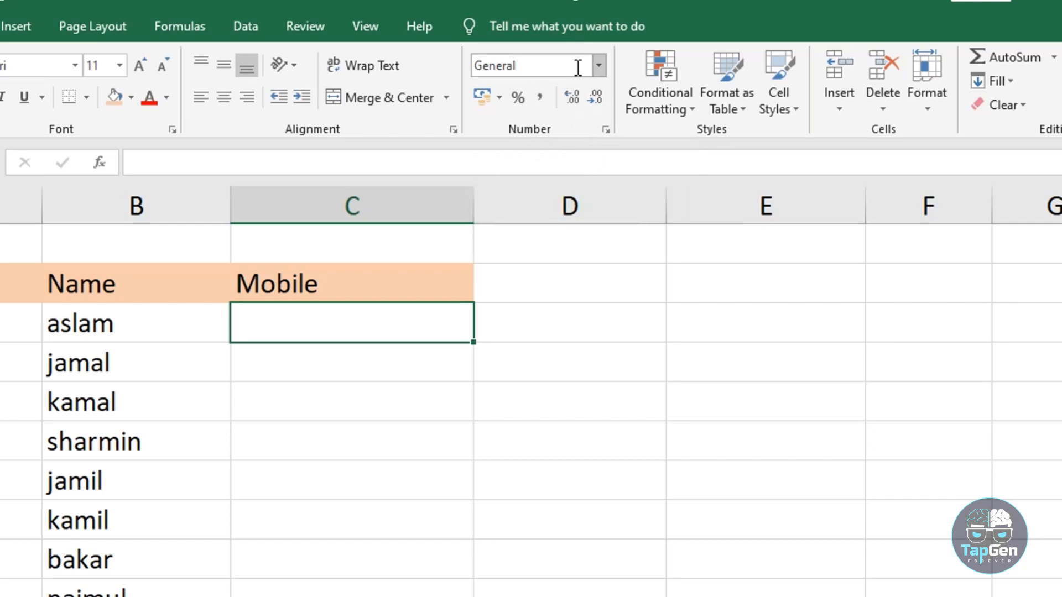
left_click(596, 66)
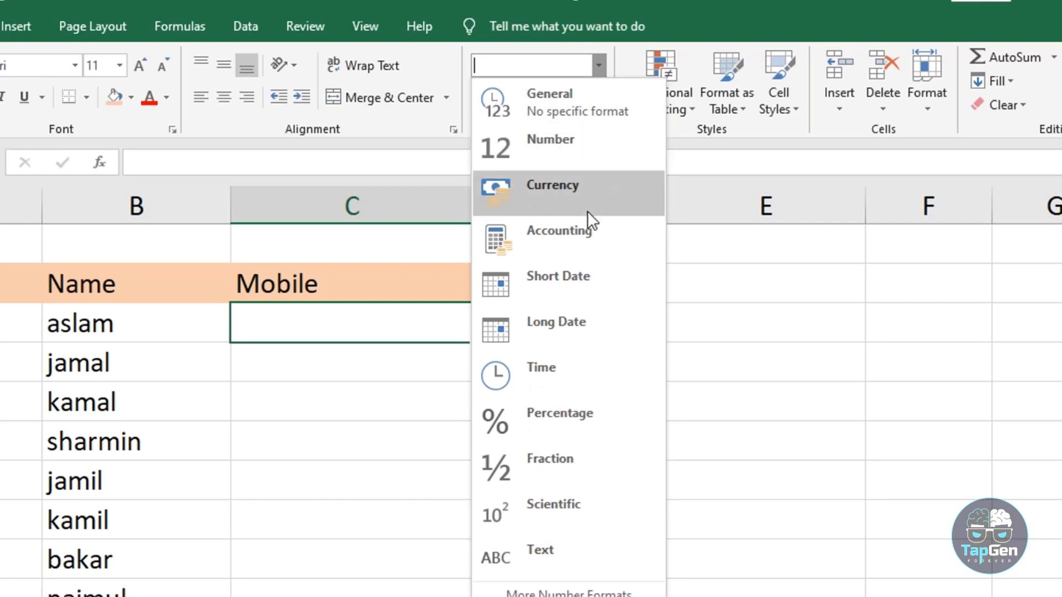
left_click(603, 64)
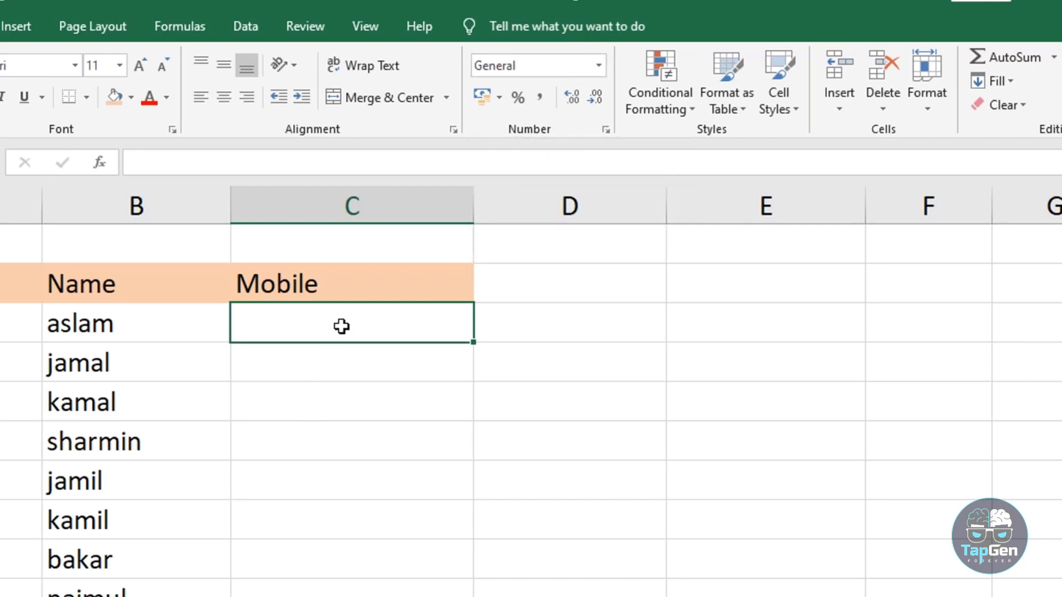
type("0178")
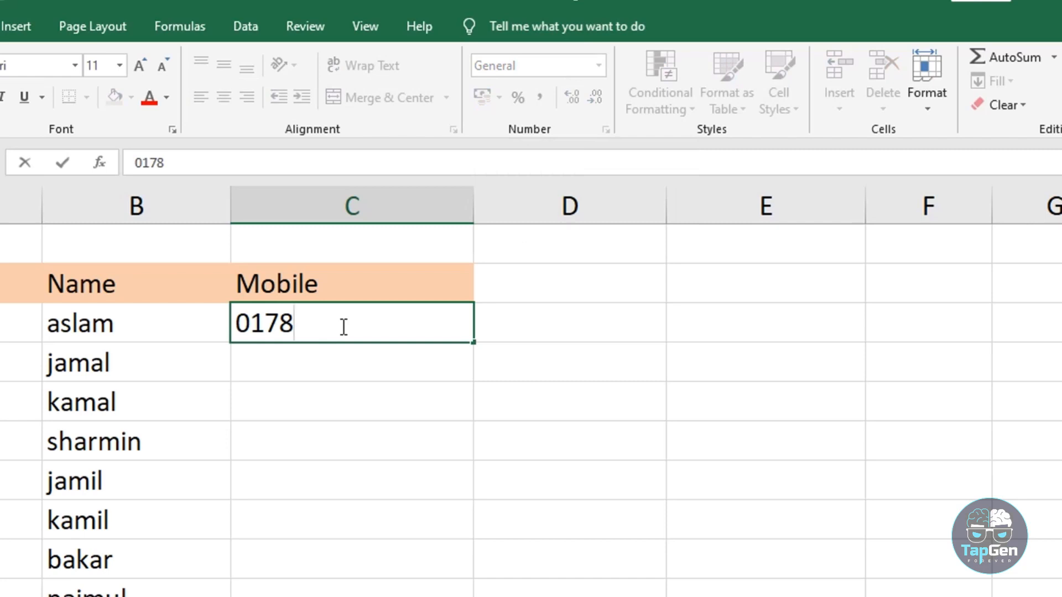
type("28")
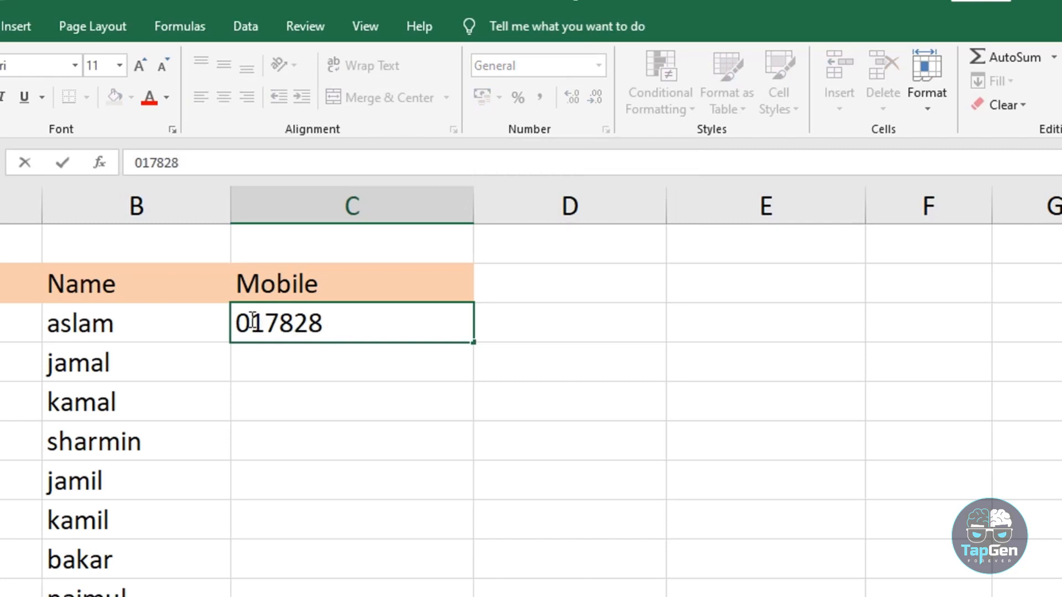
left_click_drag(250, 323, 235, 323)
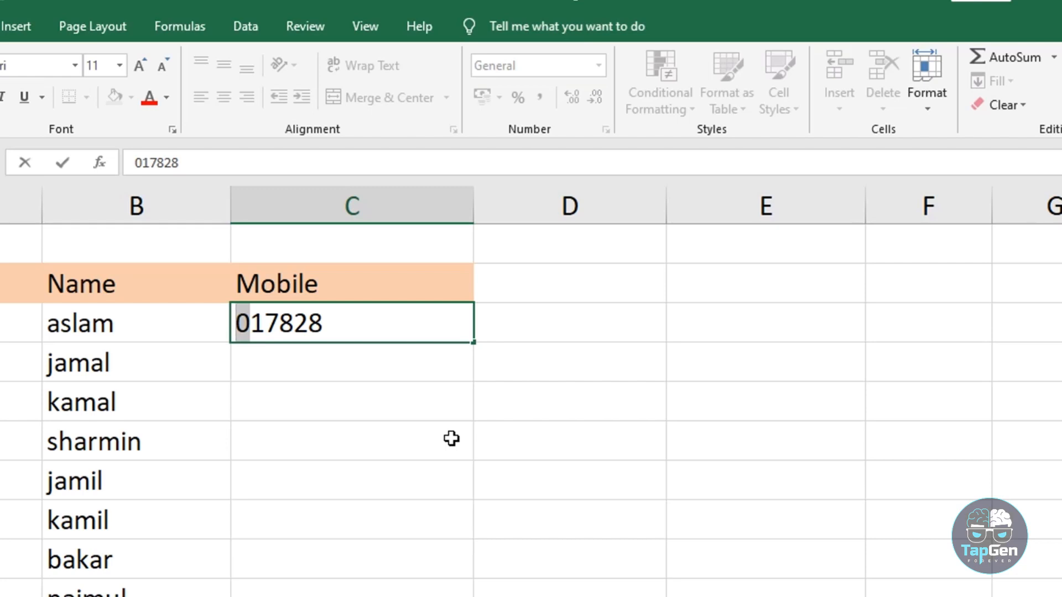
key("Return")
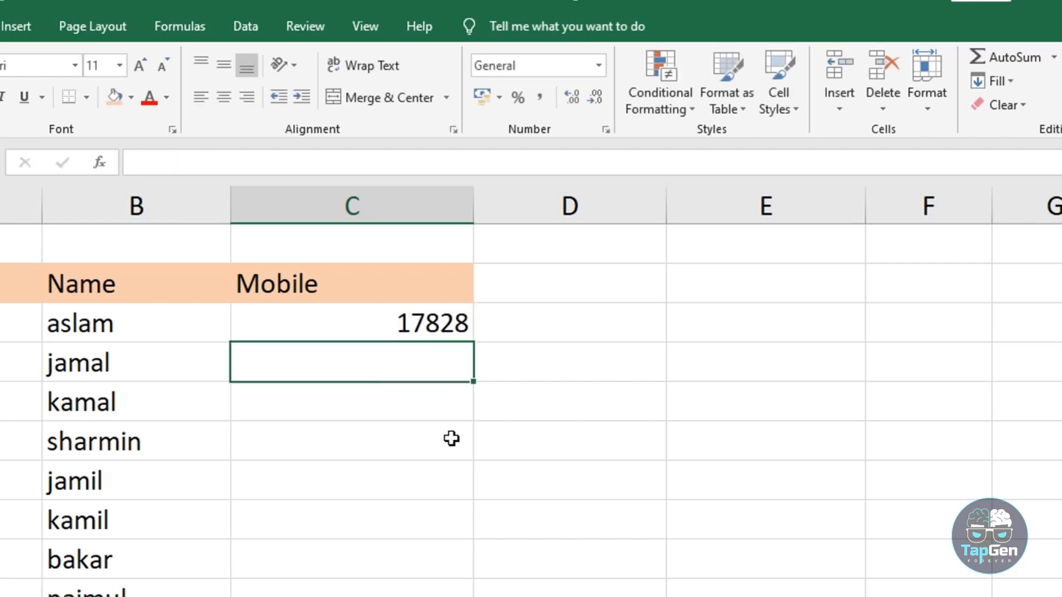
Try the Number format on the mobile entry in C3, and undo both the formatting and the entry.
left_click(446, 323)
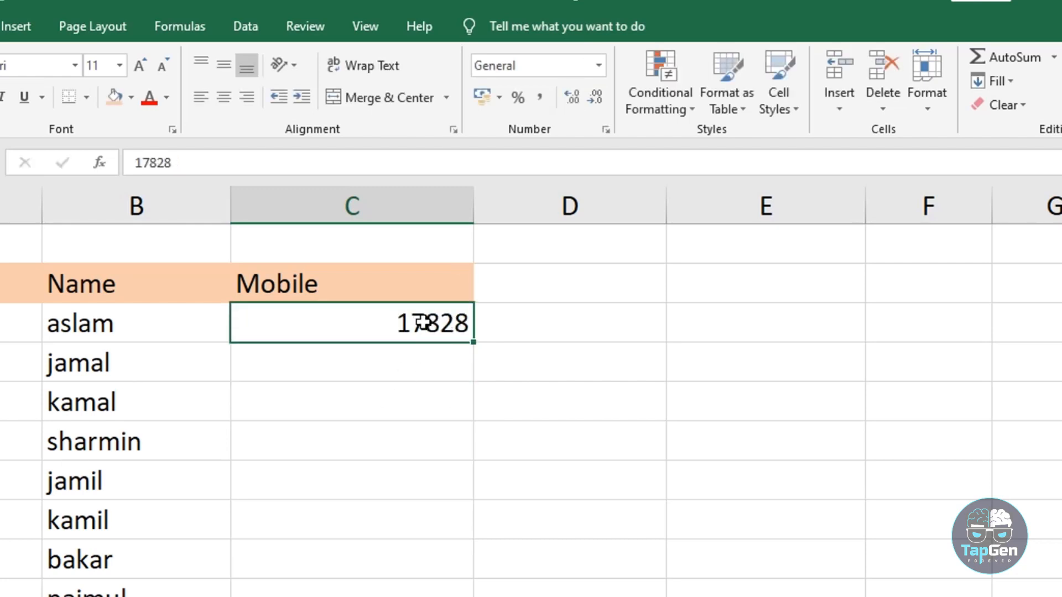
left_click(601, 67)
left_click(568, 140)
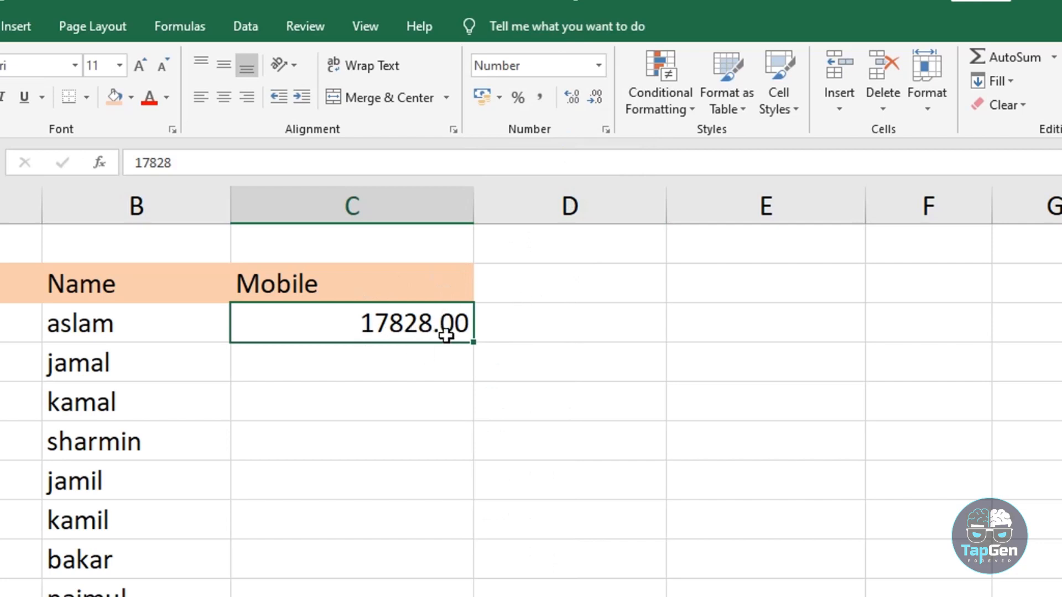
key("ctrl+z")
key("ctrl+z")
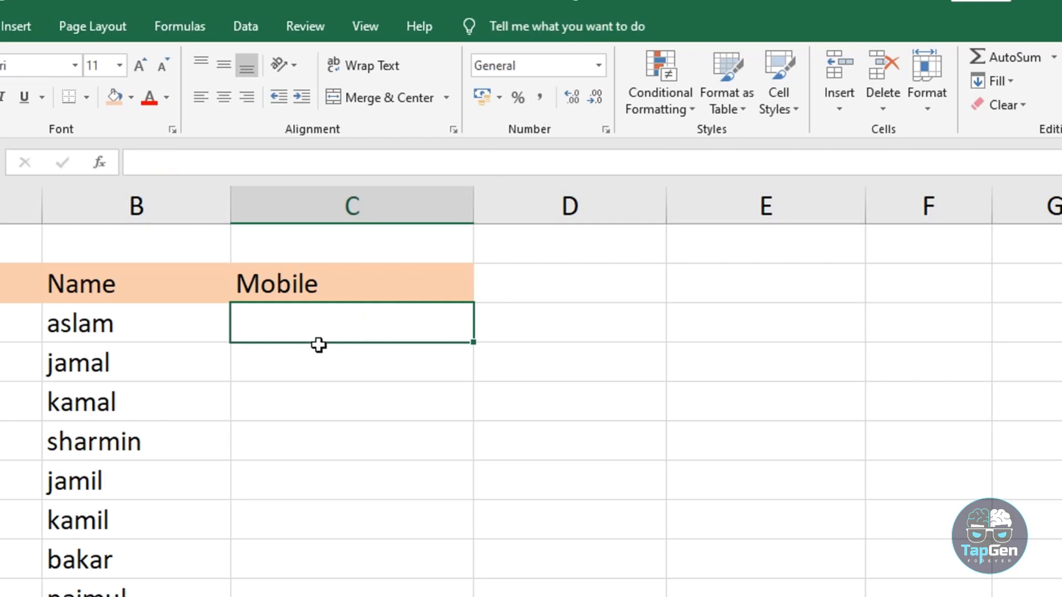
Enter 01 in C3 and set that cell's number format to Text.
type("01")
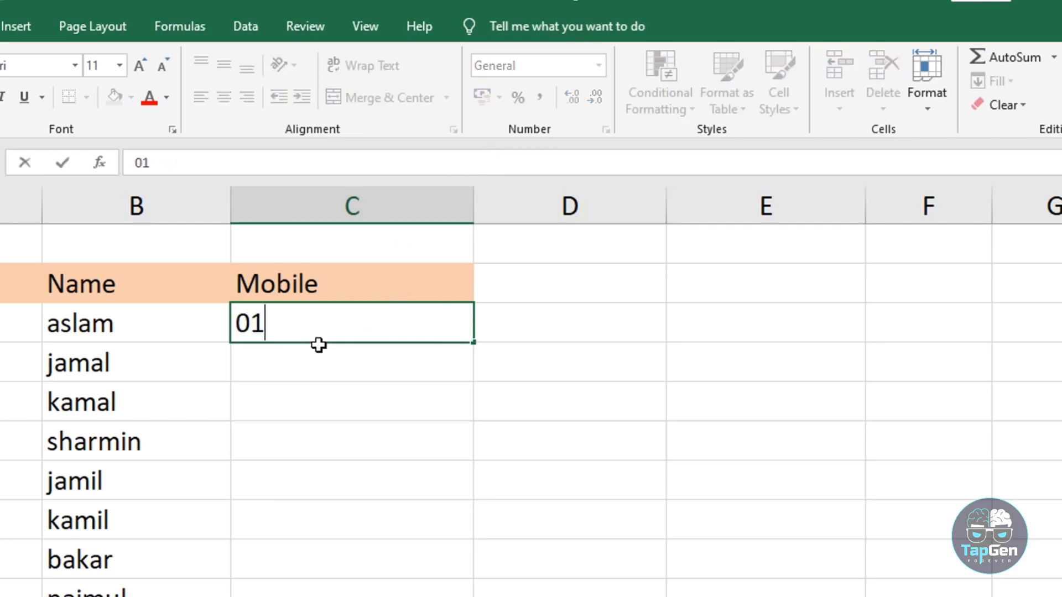
key("Return")
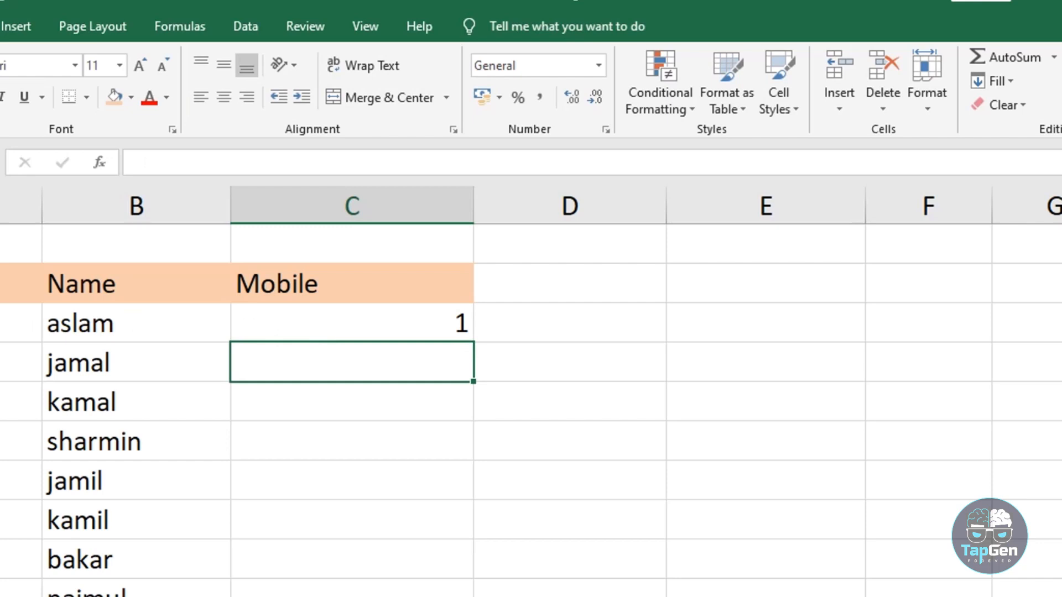
left_click(384, 323)
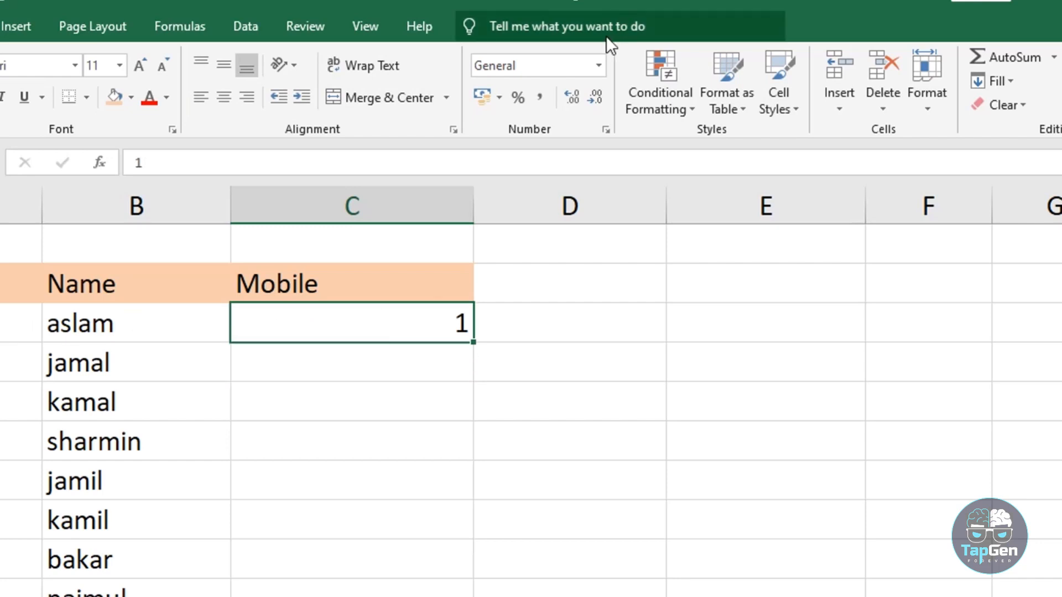
left_click(599, 66)
left_click(532, 565)
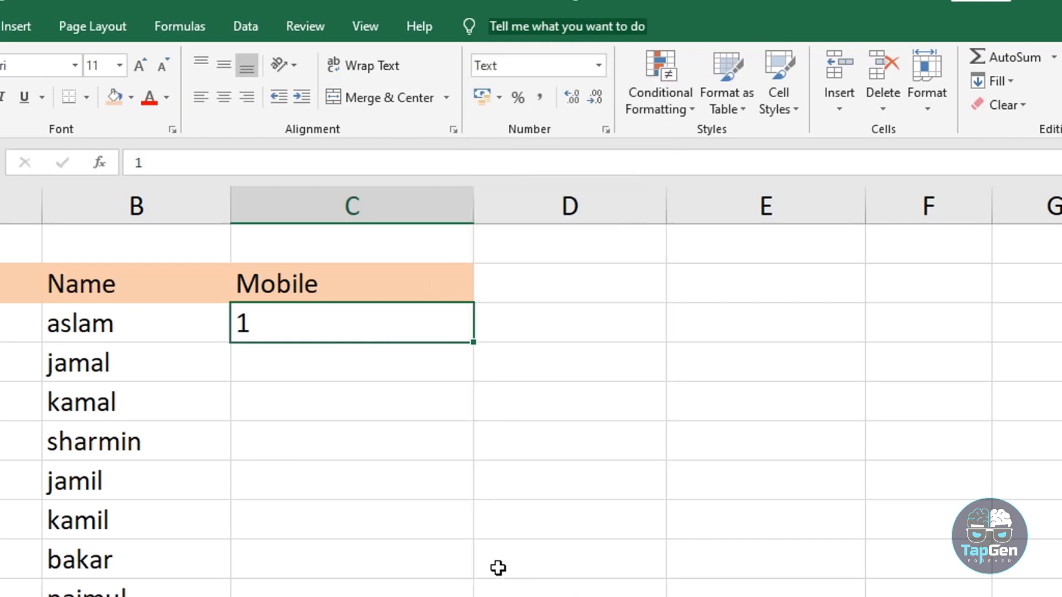
Add the leading zero back to the value in C3 so the cell reads 01.
double_click(263, 314)
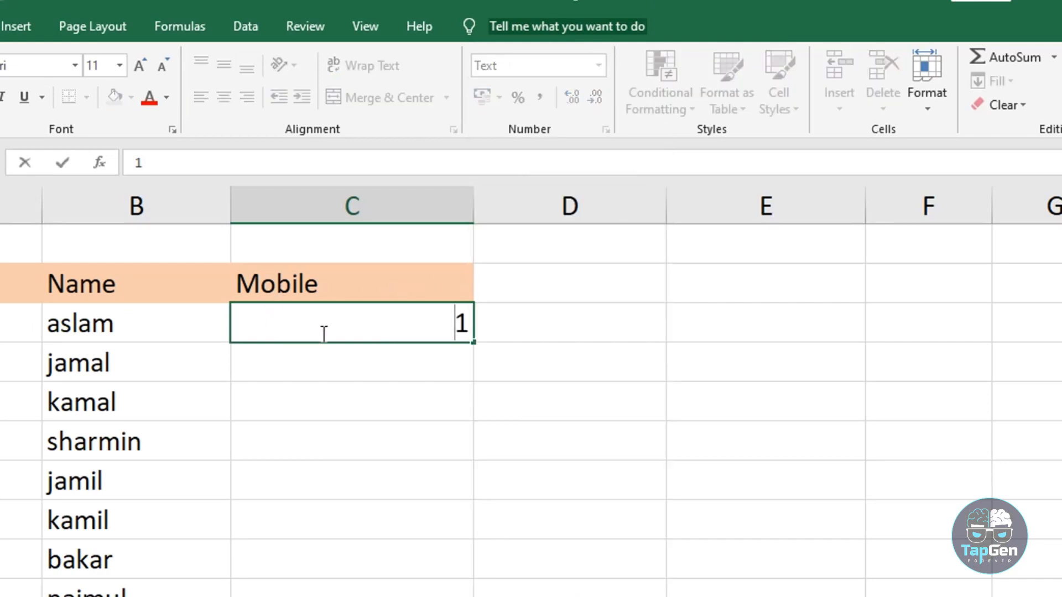
type("0")
key("Return")
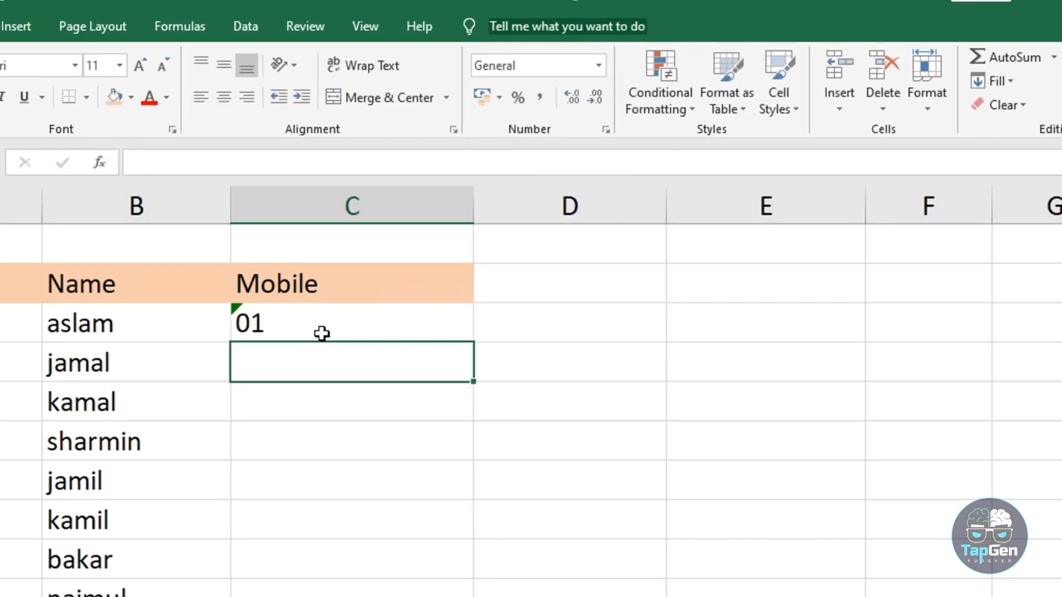
Apply the Text number format to the whole Mobile column C.
left_click(293, 312)
left_click(406, 203)
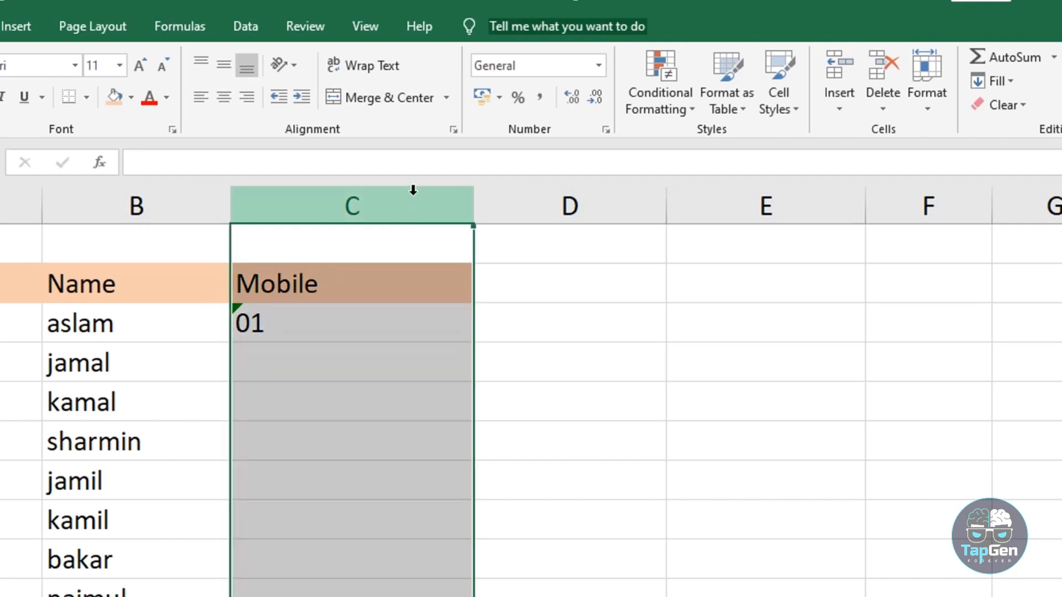
left_click(598, 65)
left_click(536, 554)
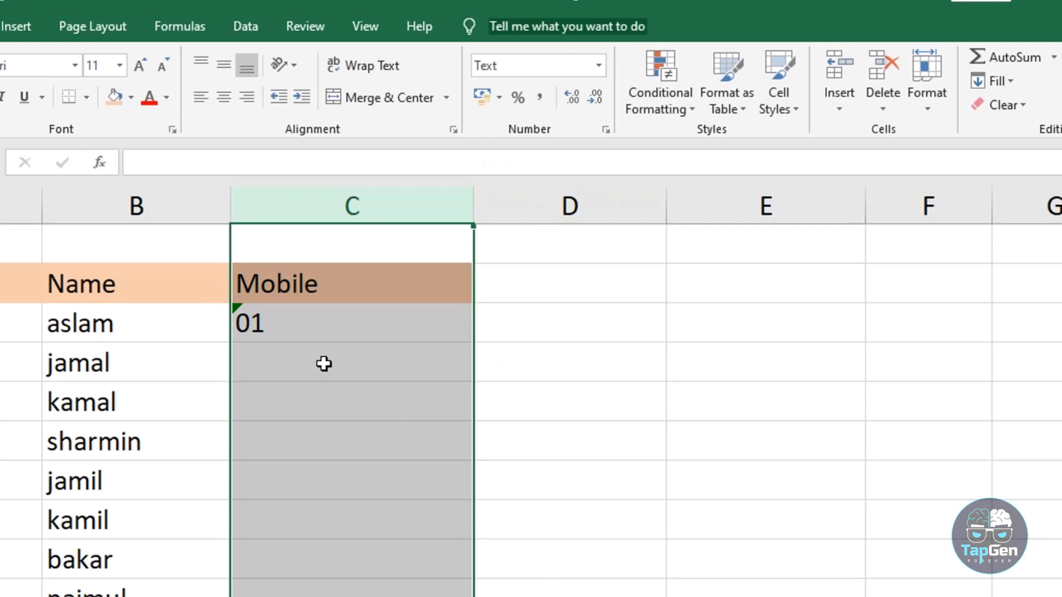
Enter a short sample mobile number with a leading zero in C4 and apply the Text format to C5.
left_click(335, 365)
type("017825")
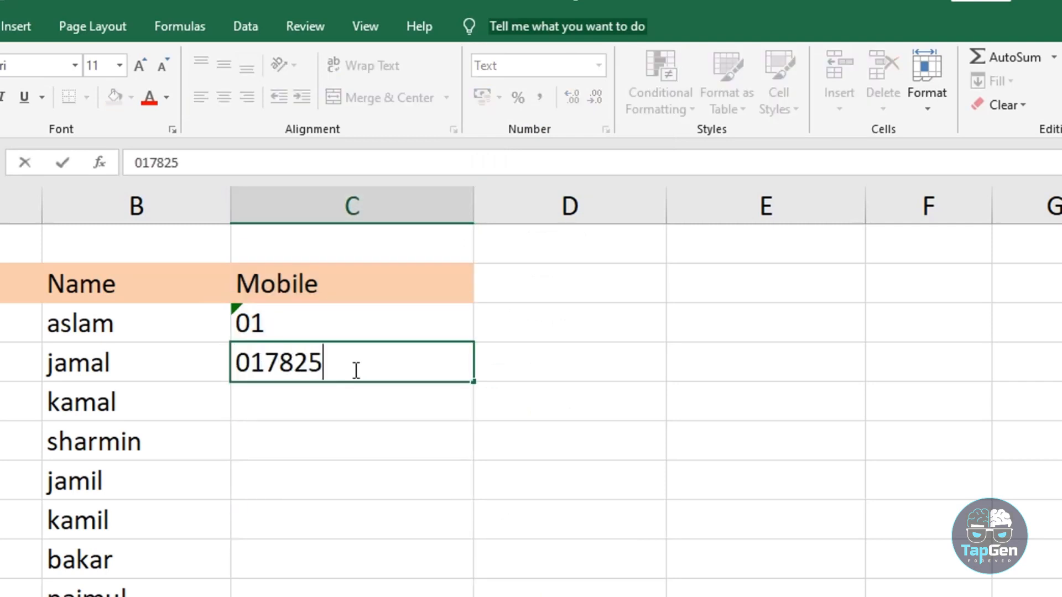
key("Return")
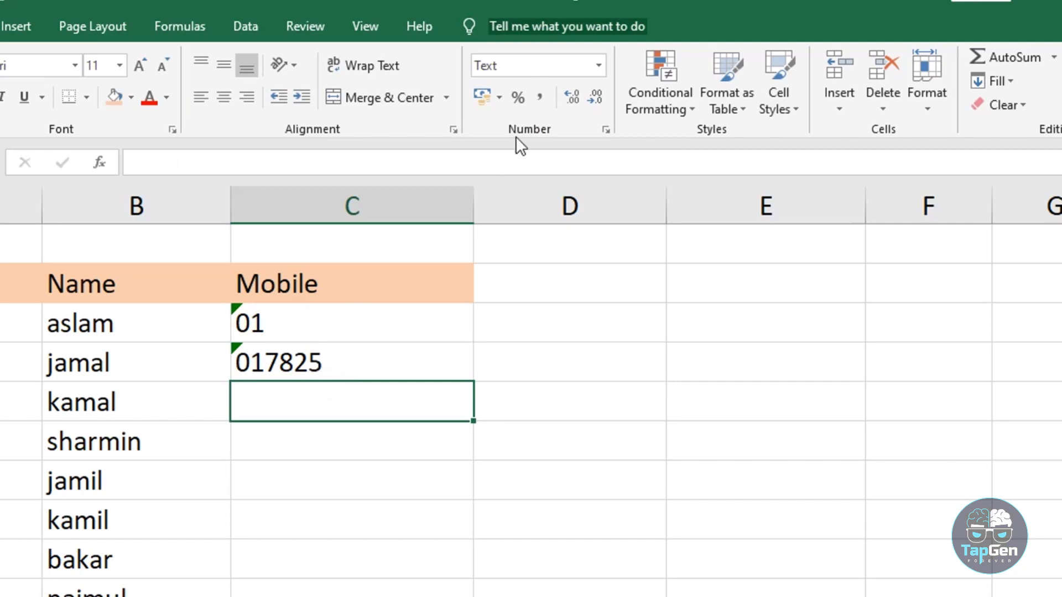
left_click(601, 60)
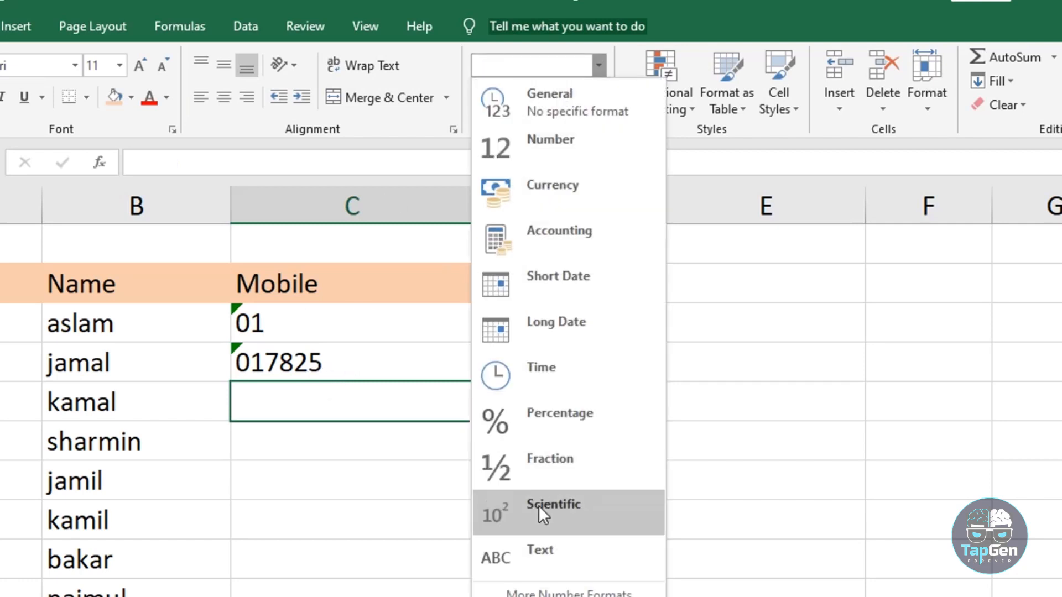
left_click(549, 554)
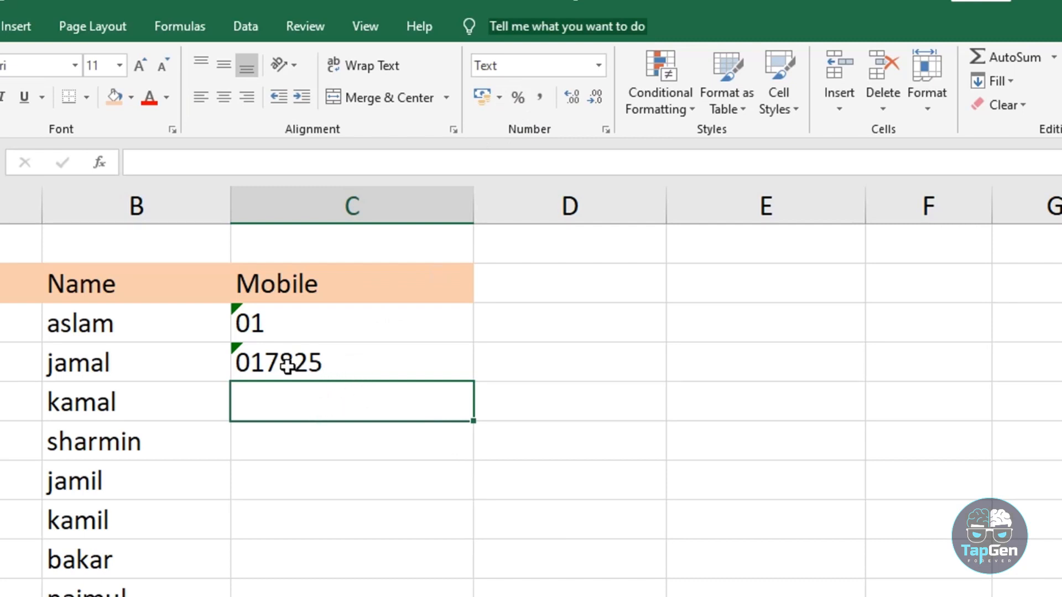
Ignore the number-stored-as-text error on cell C4.
left_click(254, 362)
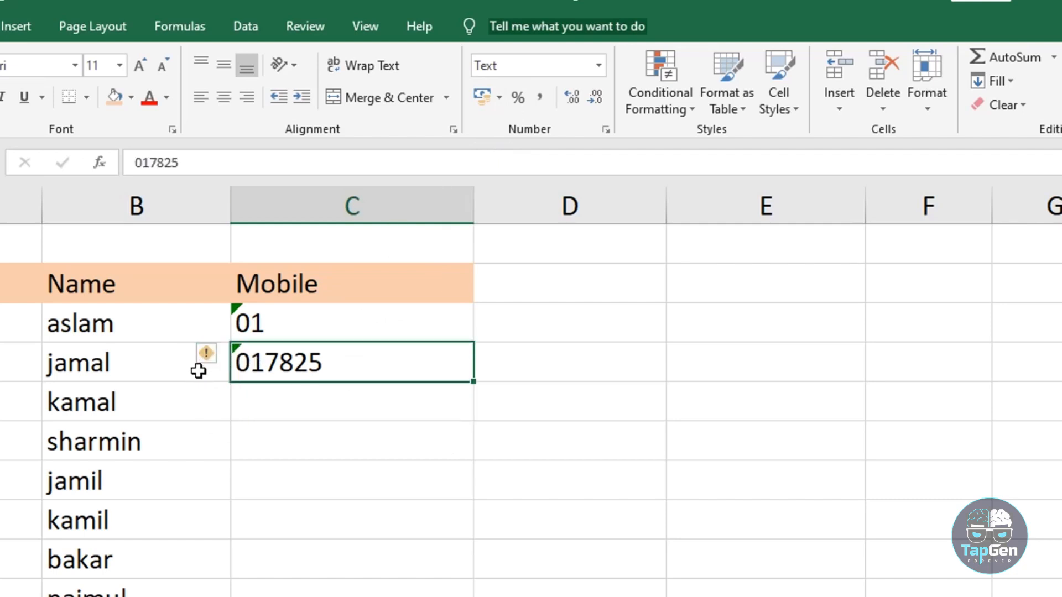
mouse_move(206, 359)
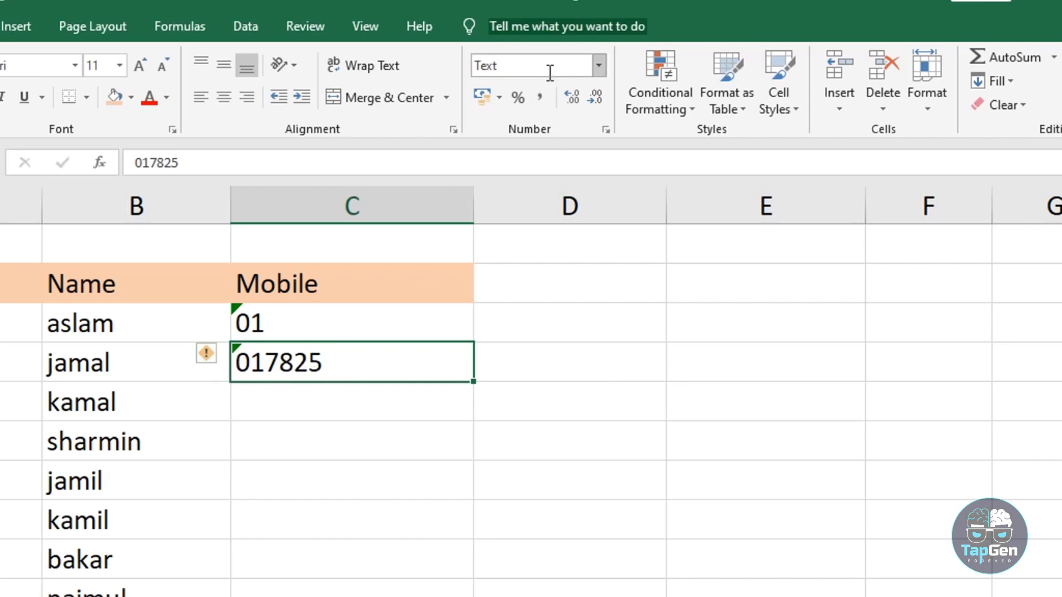
left_click(206, 357)
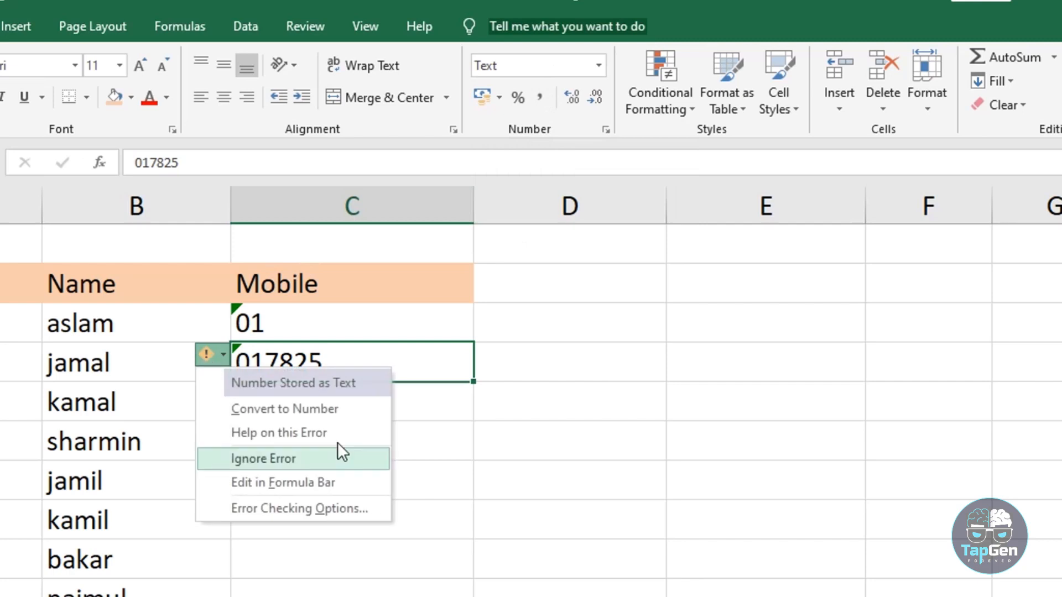
left_click(297, 459)
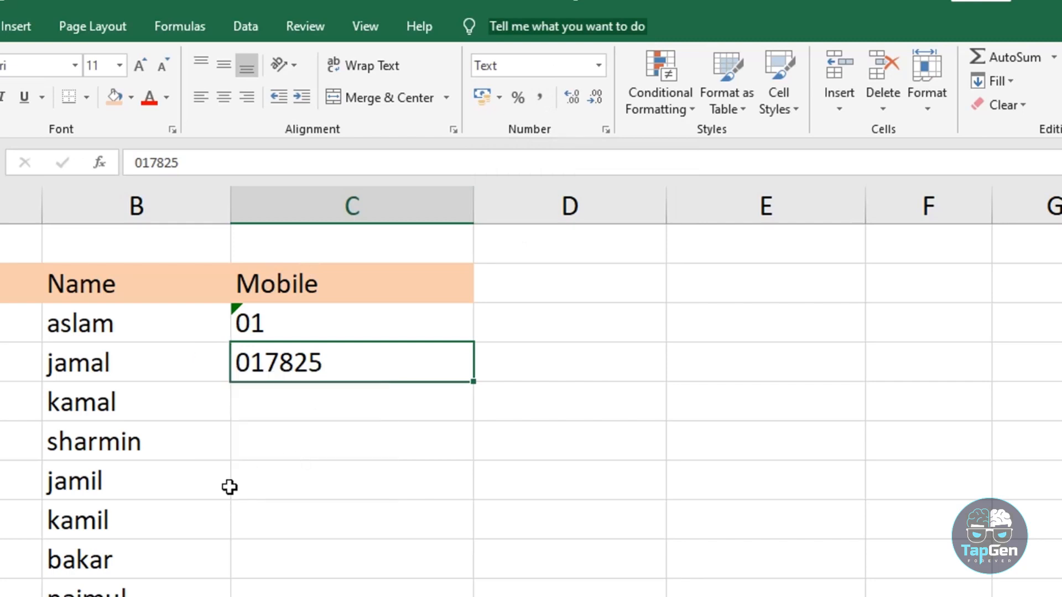
left_click(315, 434)
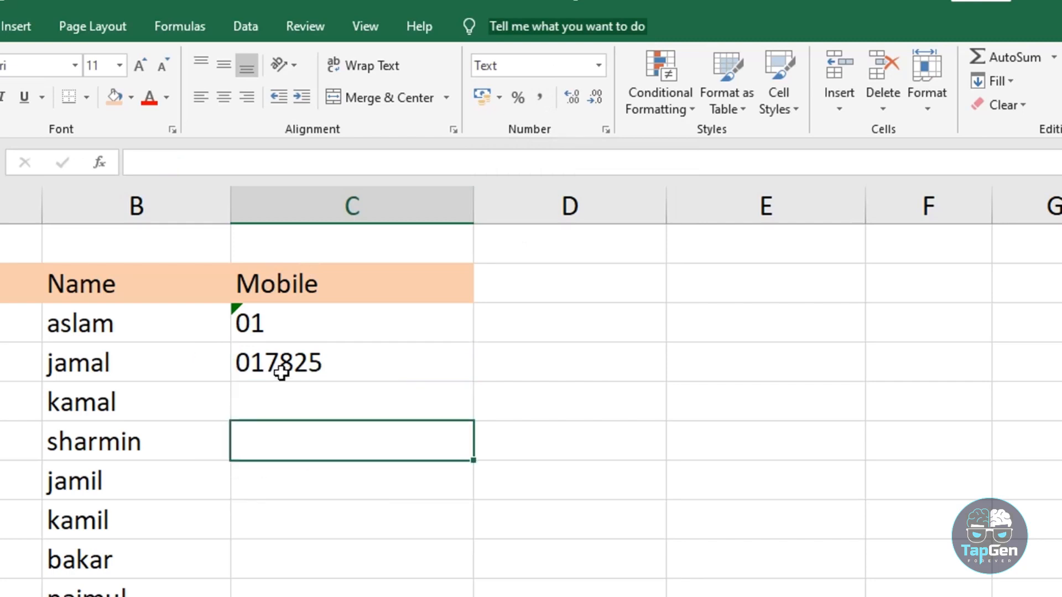
Enter 000001 in cell C5 of the Mobile column.
left_click(283, 330)
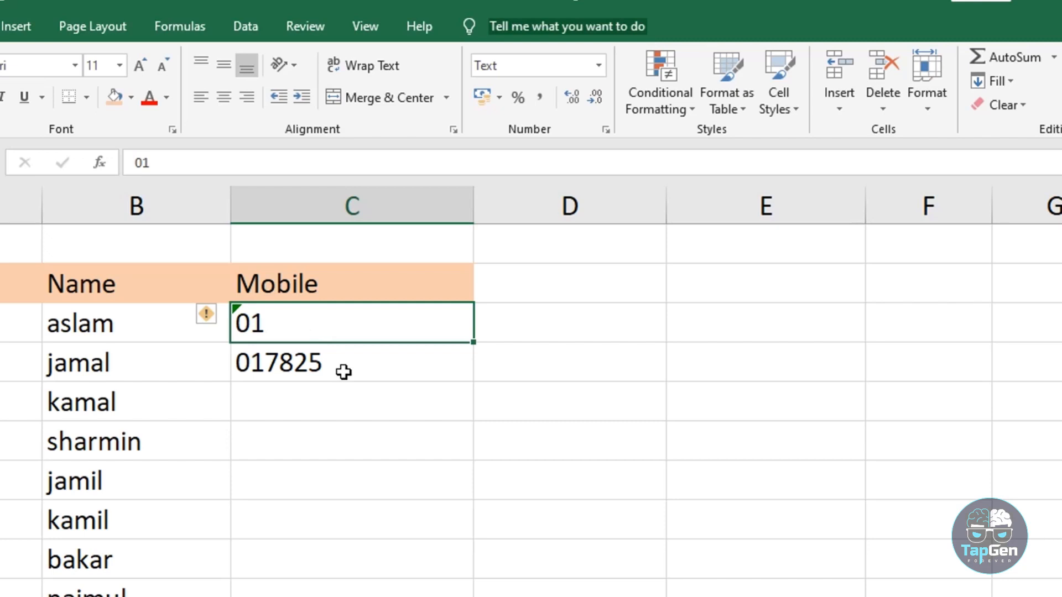
left_click(367, 413)
type("000001")
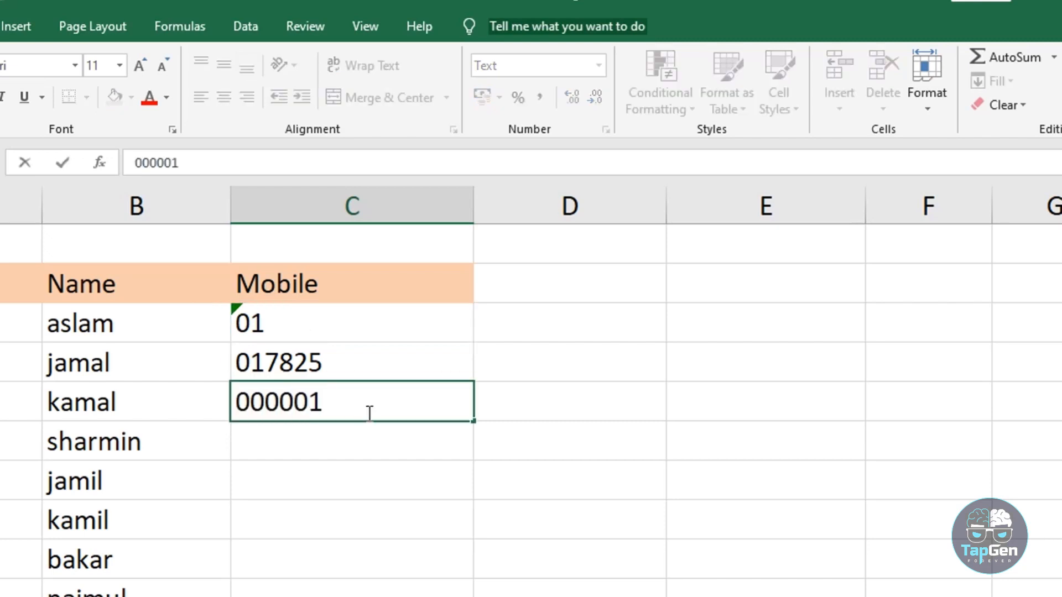
key("Return")
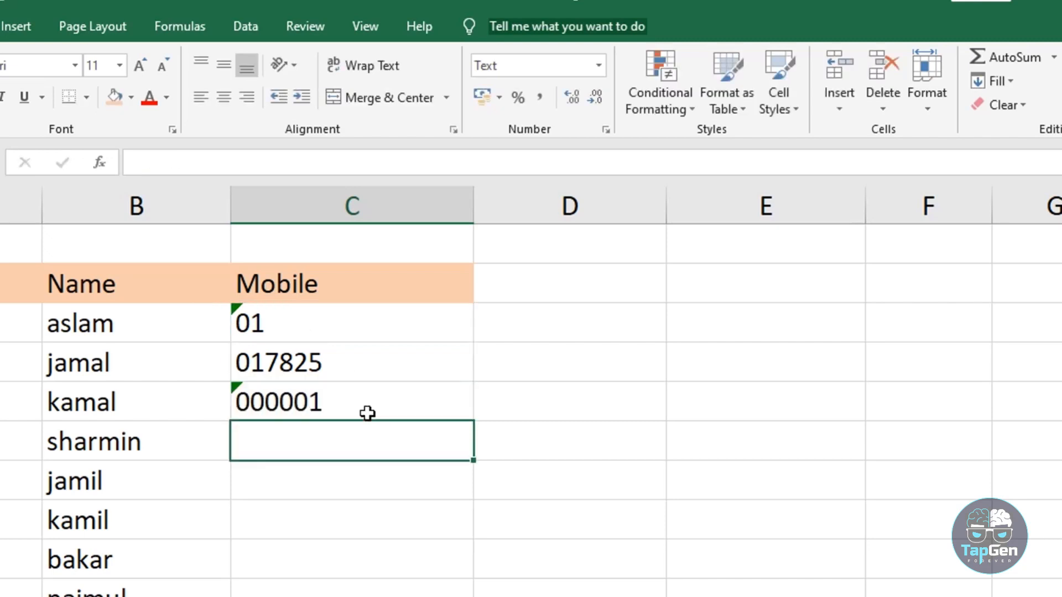
Enter 000001 in the General-formatted cell D5 and clear it again.
left_click(630, 397)
type("000001")
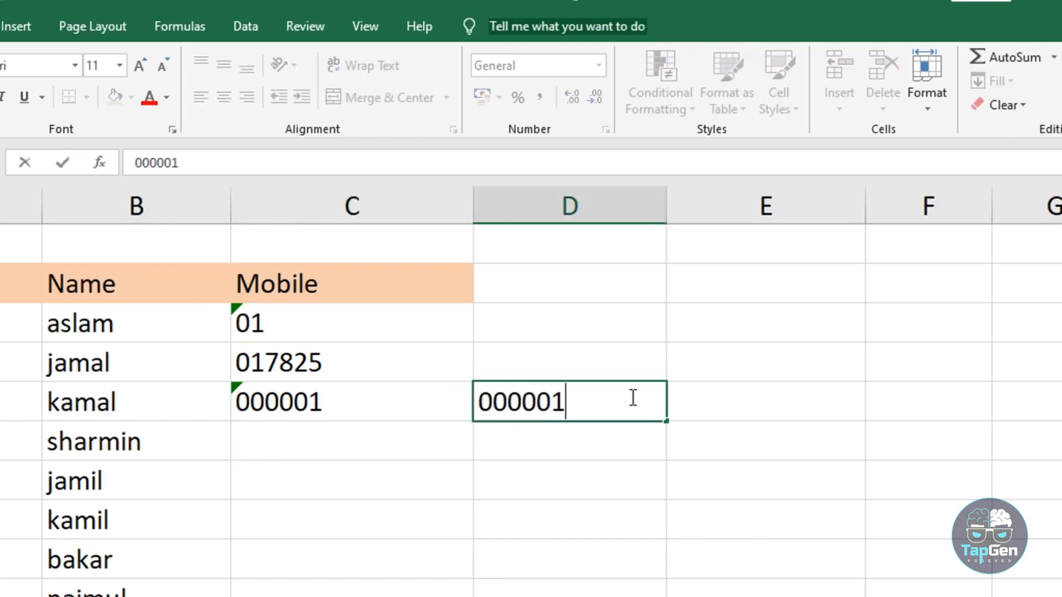
key("Return")
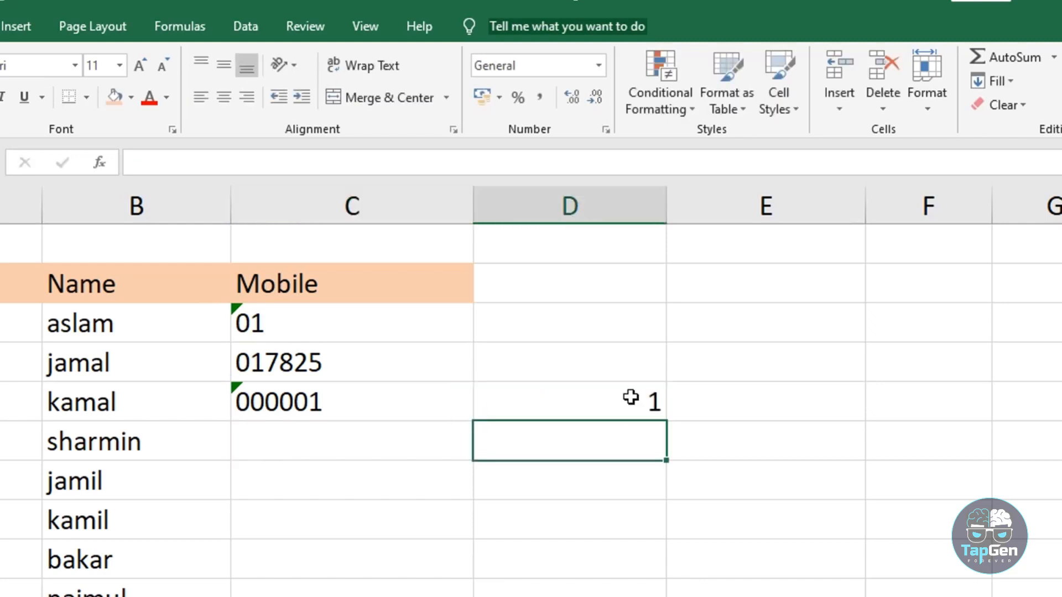
left_click(630, 397)
Apply the Number format to cell C5 in the Mobile column.
left_click(372, 395)
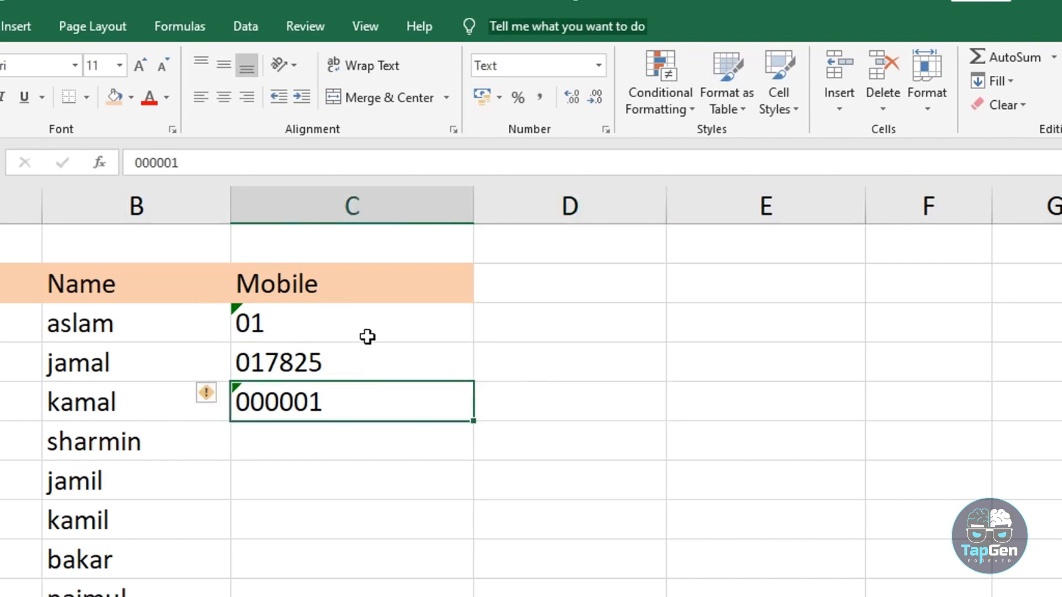
left_click(598, 64)
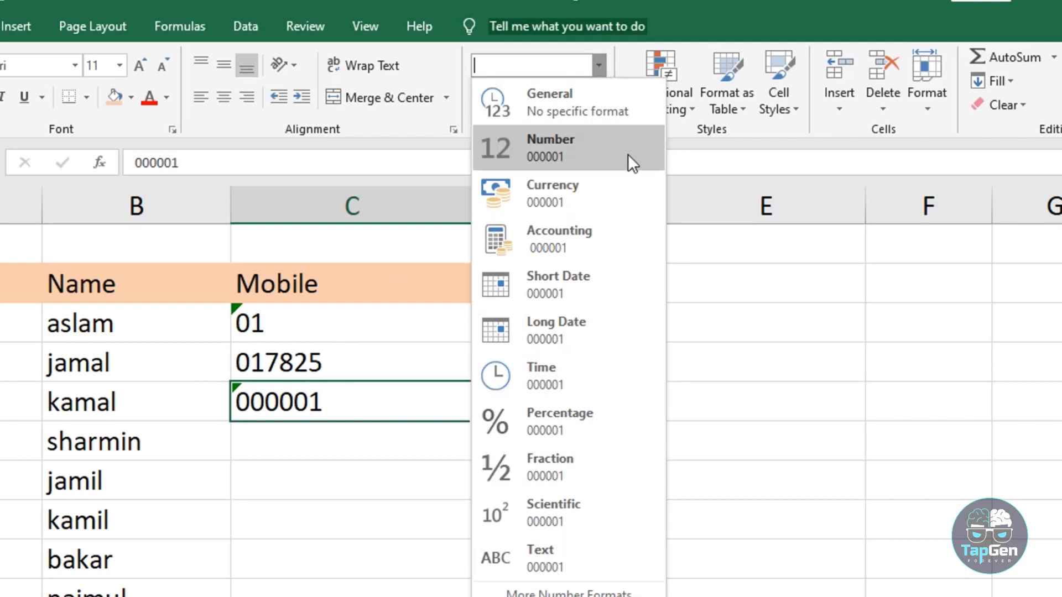
left_click(602, 139)
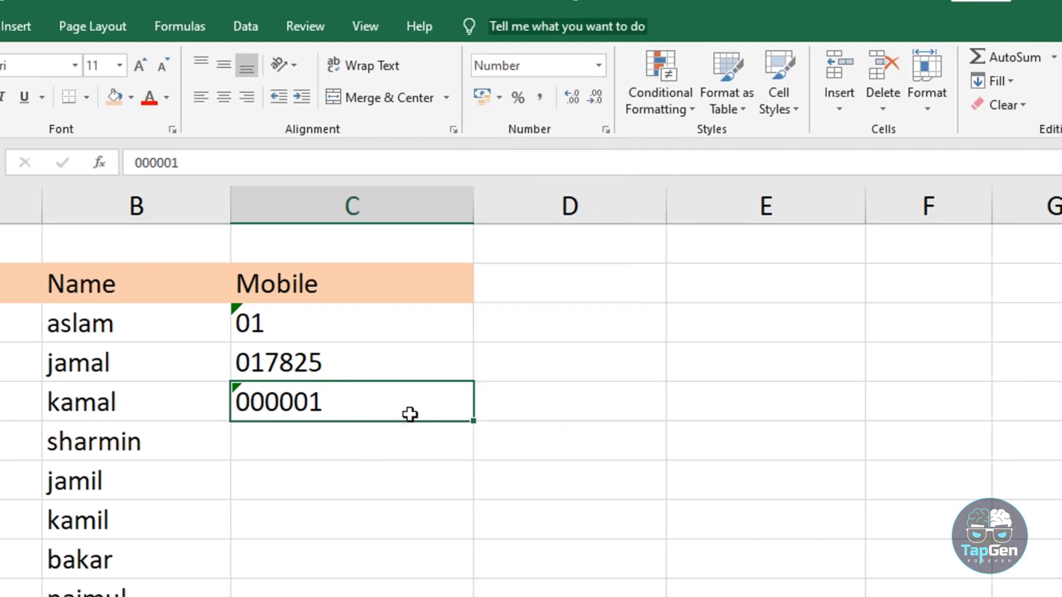
Apply the Number format to the empty cell D5 and enter 123 in it.
left_click(551, 402)
left_click(597, 65)
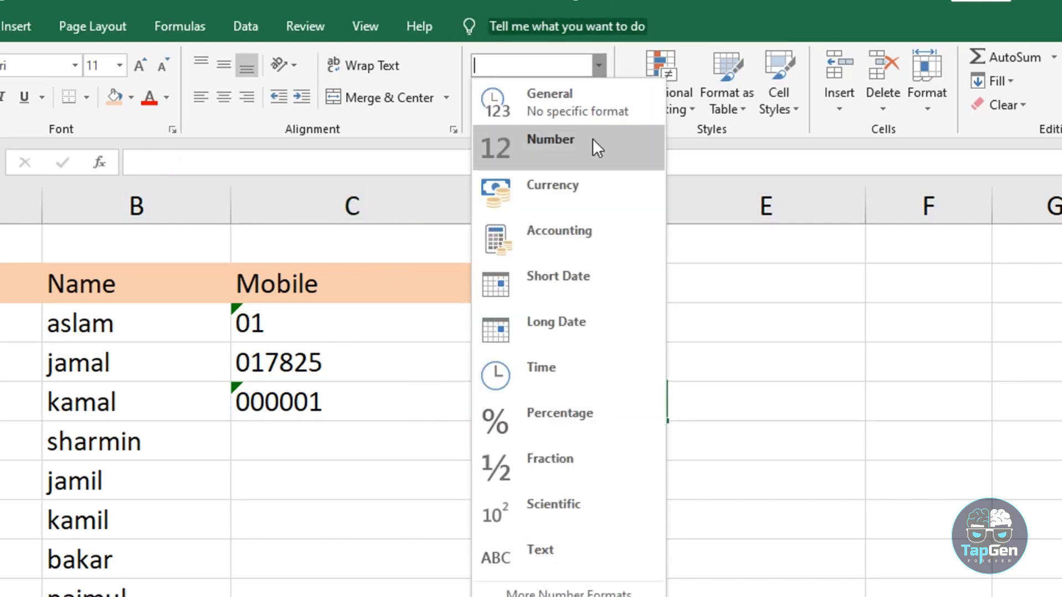
left_click(592, 145)
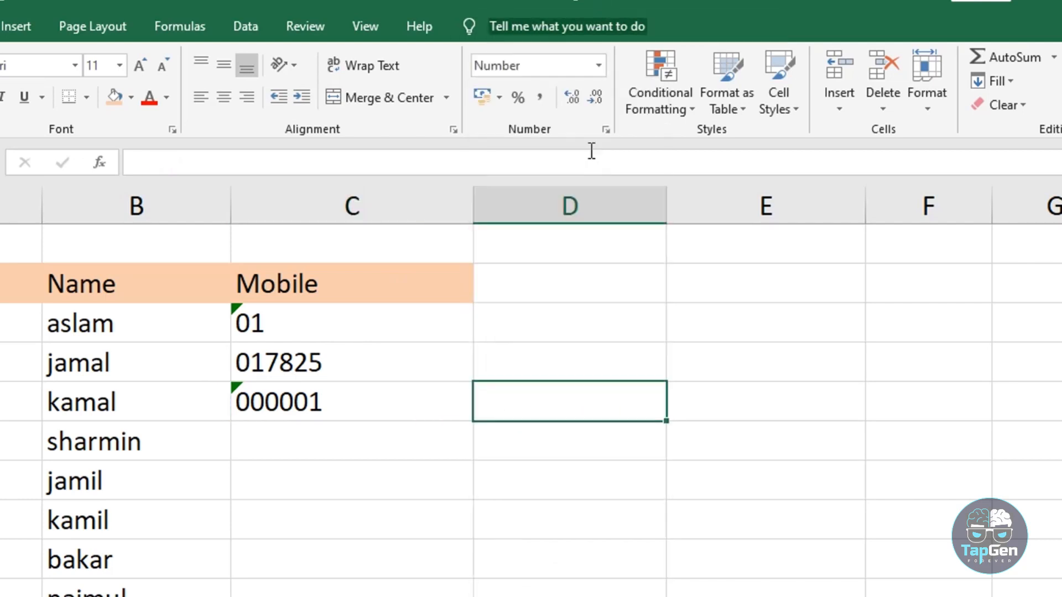
left_click(599, 66)
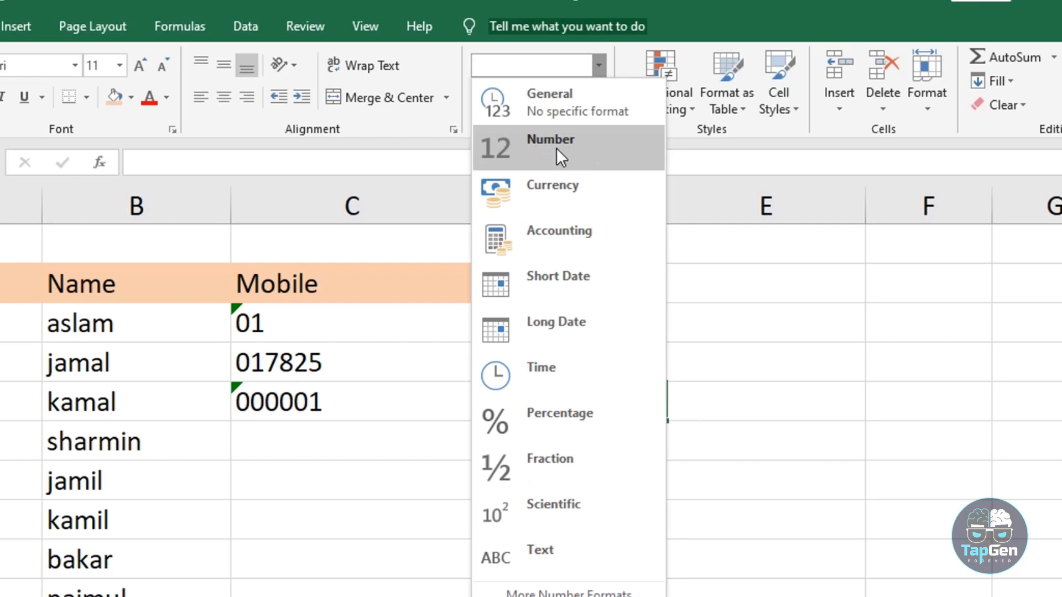
left_click(556, 148)
type("123")
key("Return")
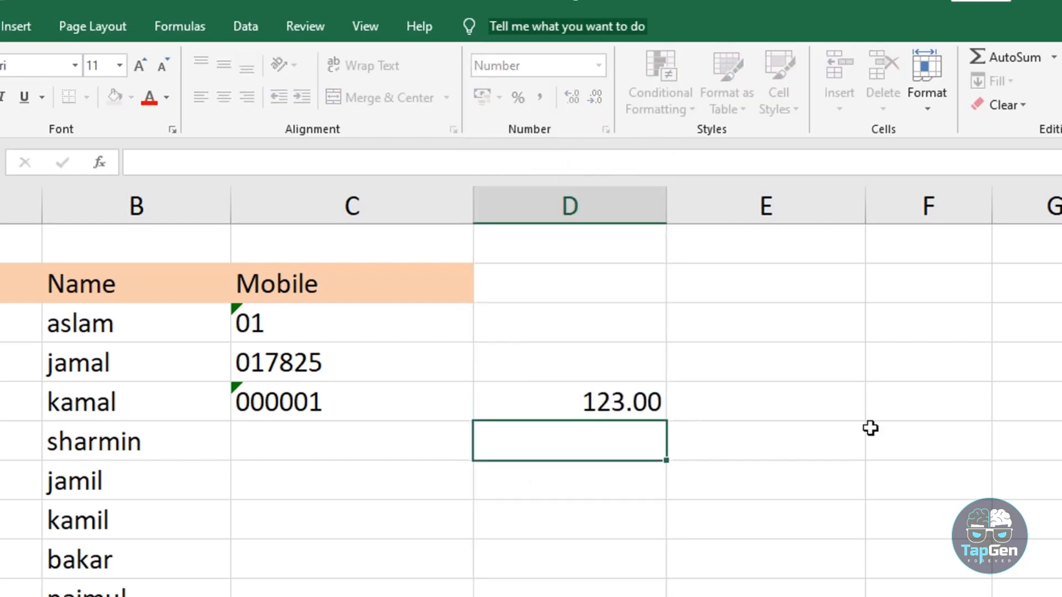
Remove both decimal places from the number shown in cell D5.
left_click(595, 403)
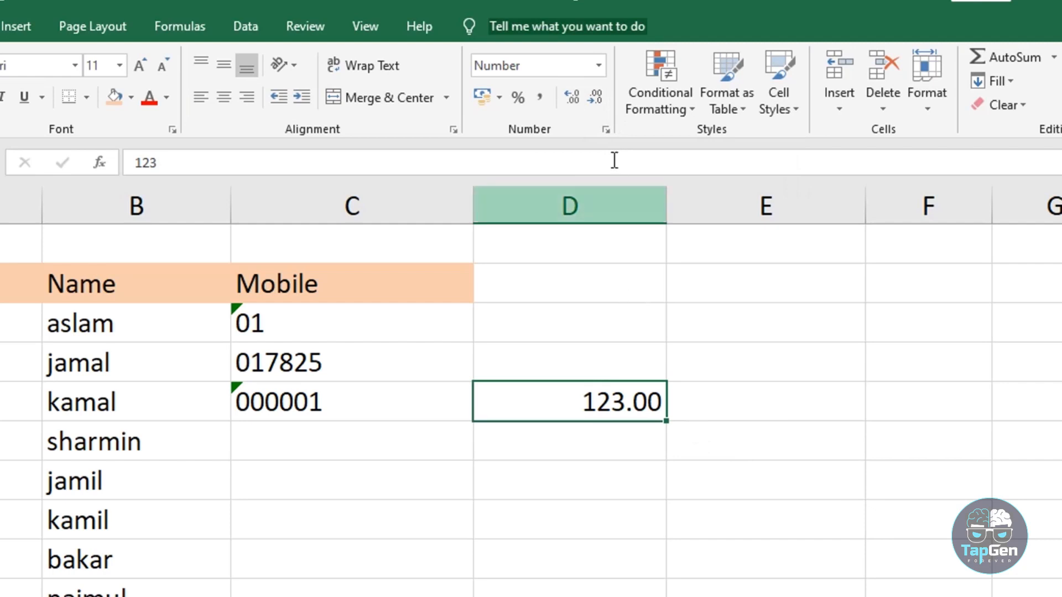
left_click(596, 98)
left_click(598, 97)
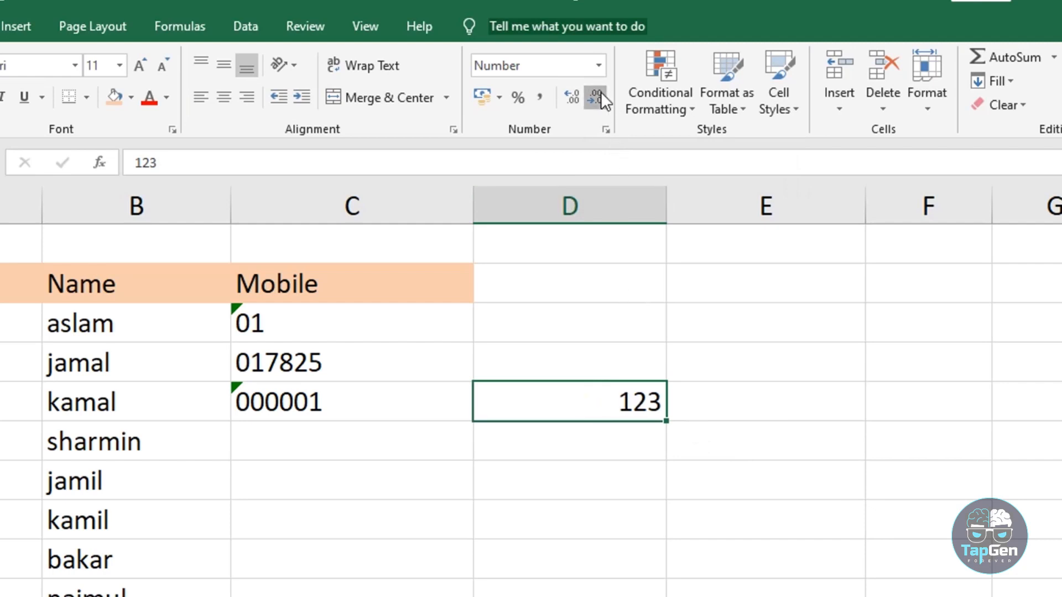
Replace the value in cell D5 with 017828.
double_click(617, 401)
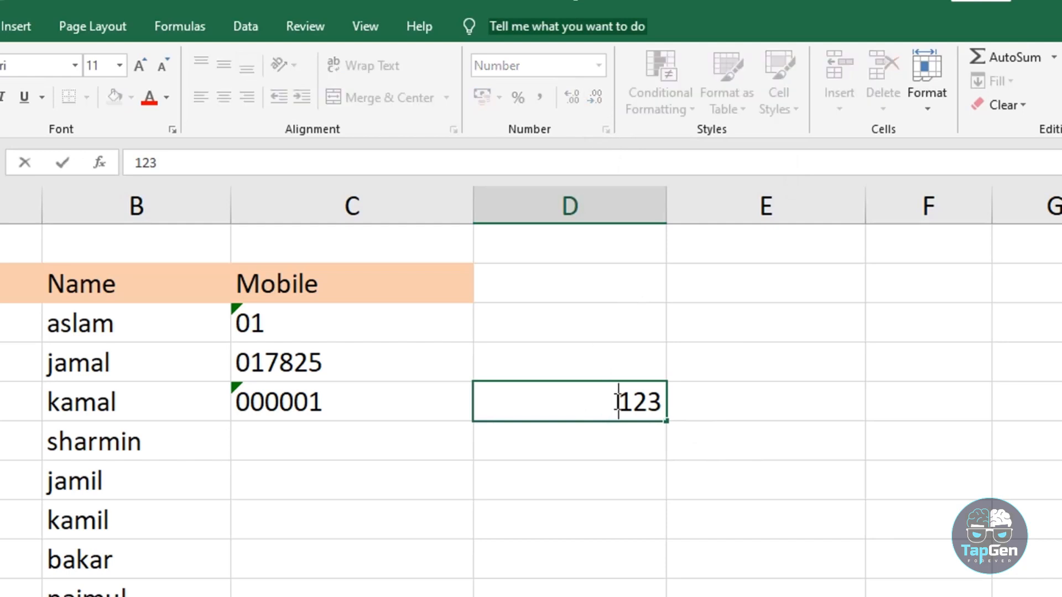
double_click(642, 401)
type("017828")
key("Return")
type(".")
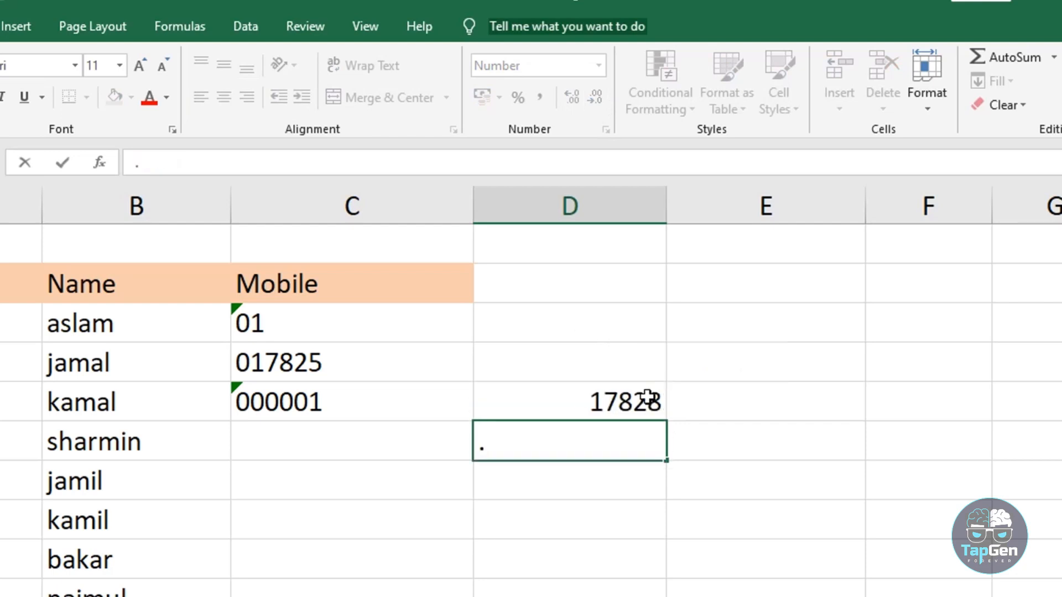
View the number format choices for cell D5 without changing its format, and clear the cell's contents.
left_click(644, 398)
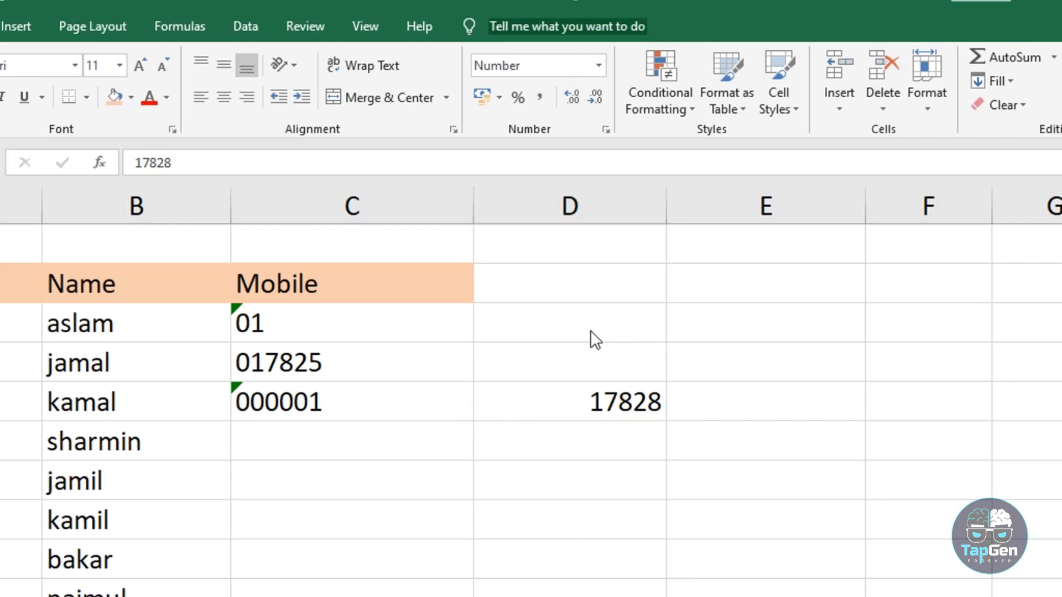
left_click(604, 393)
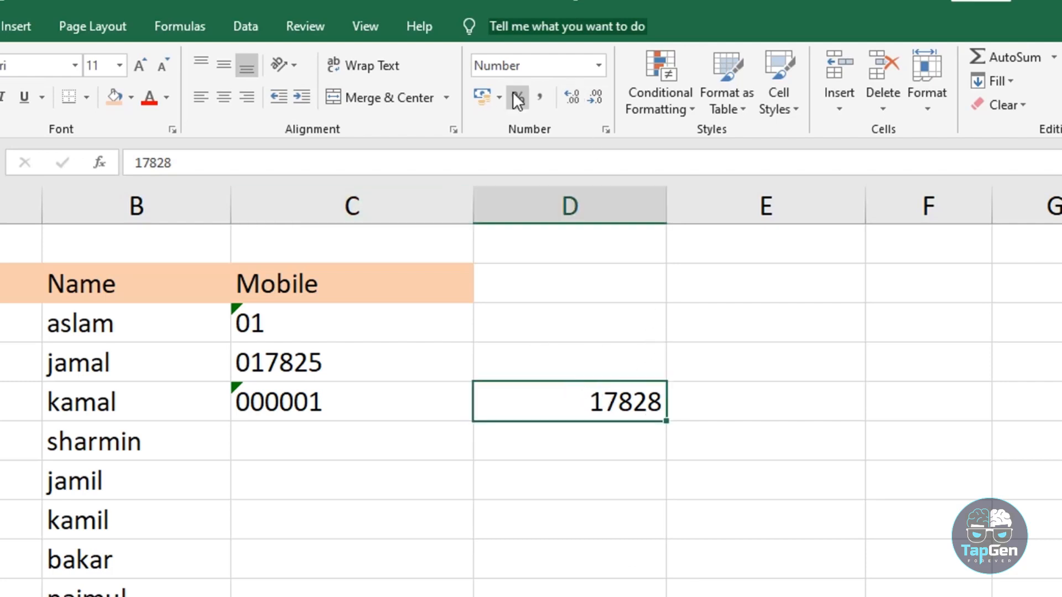
left_click(603, 57)
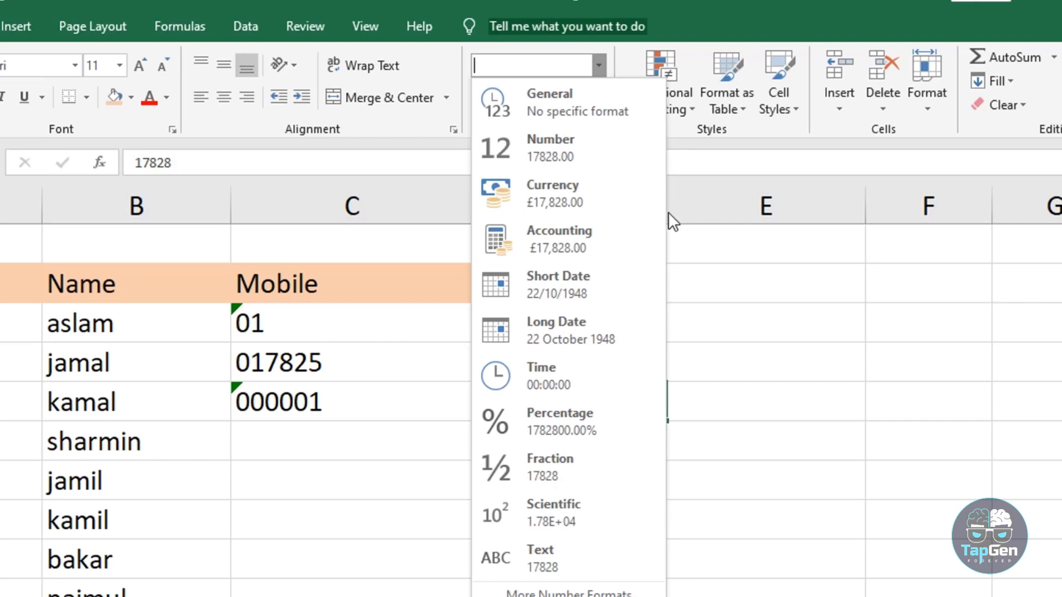
left_click(701, 282)
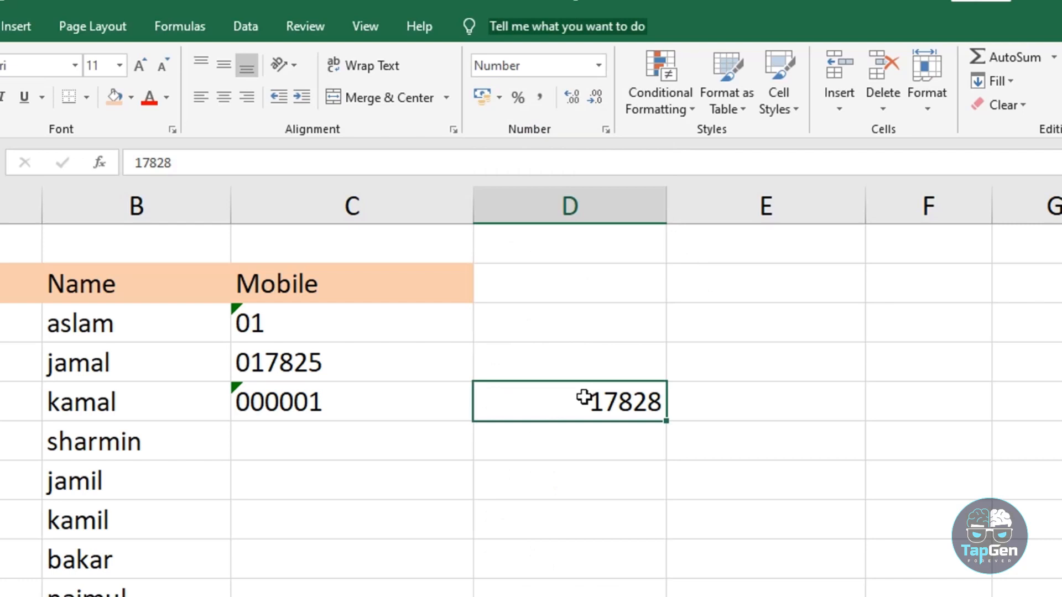
key("Delete")
Widen column D slightly and enter the heading Sales in D2, next to Mobile.
left_click_drag(666, 206, 701, 207)
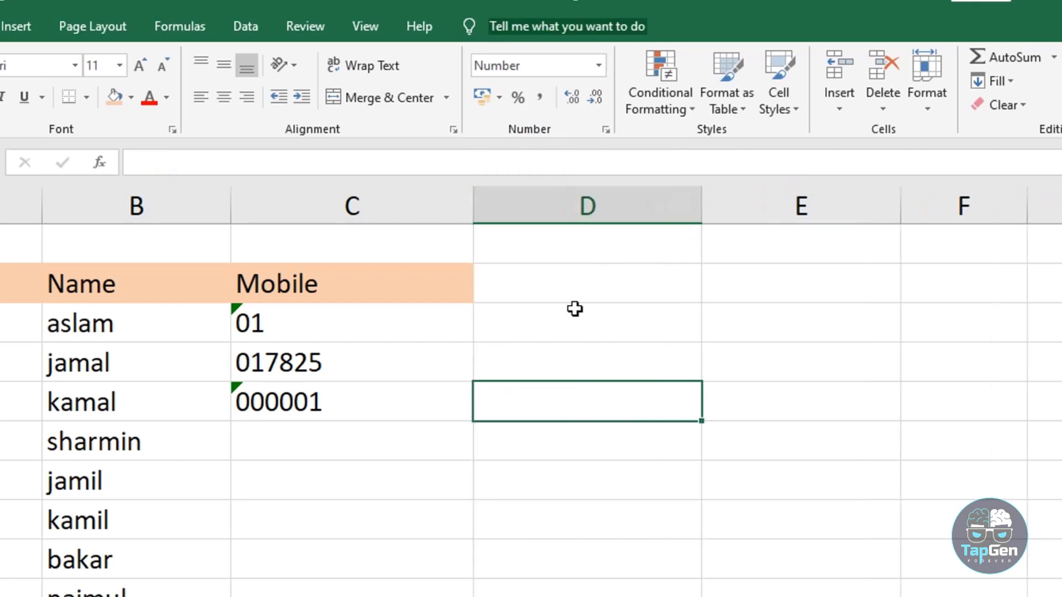
left_click(568, 281)
type("Sa")
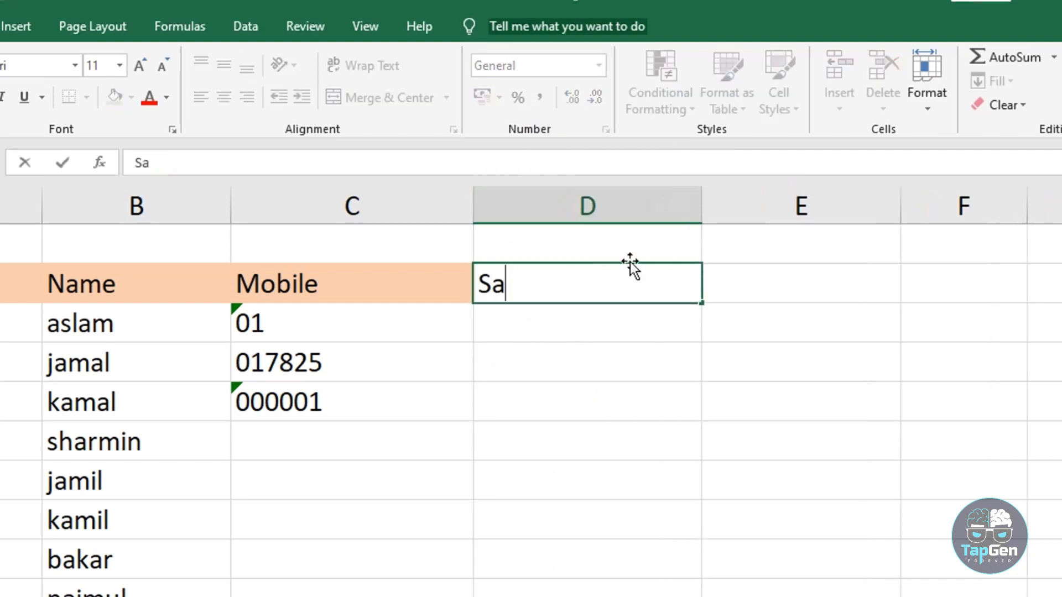
type("les")
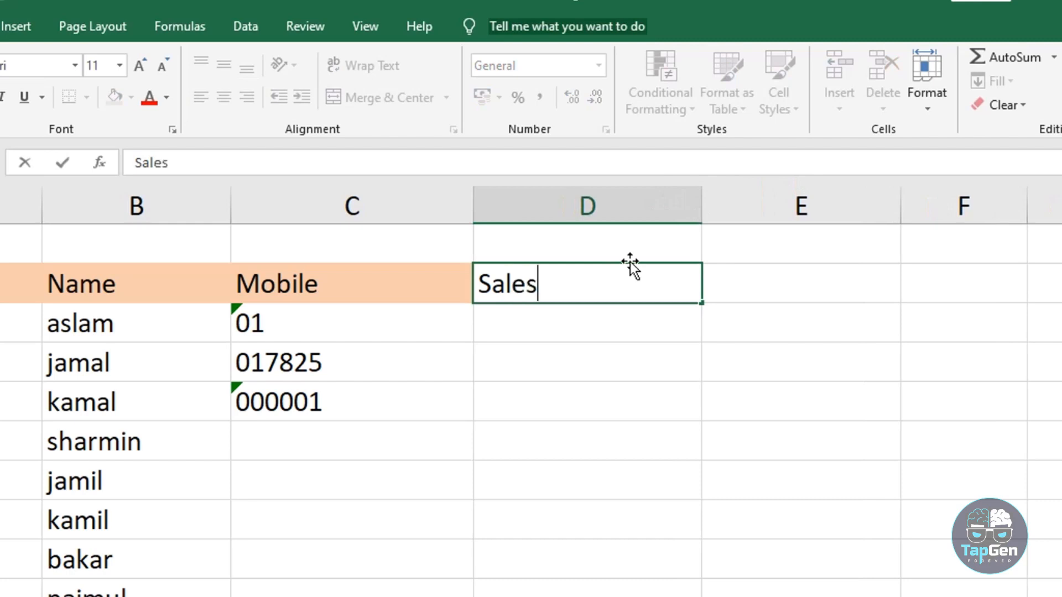
key("Return")
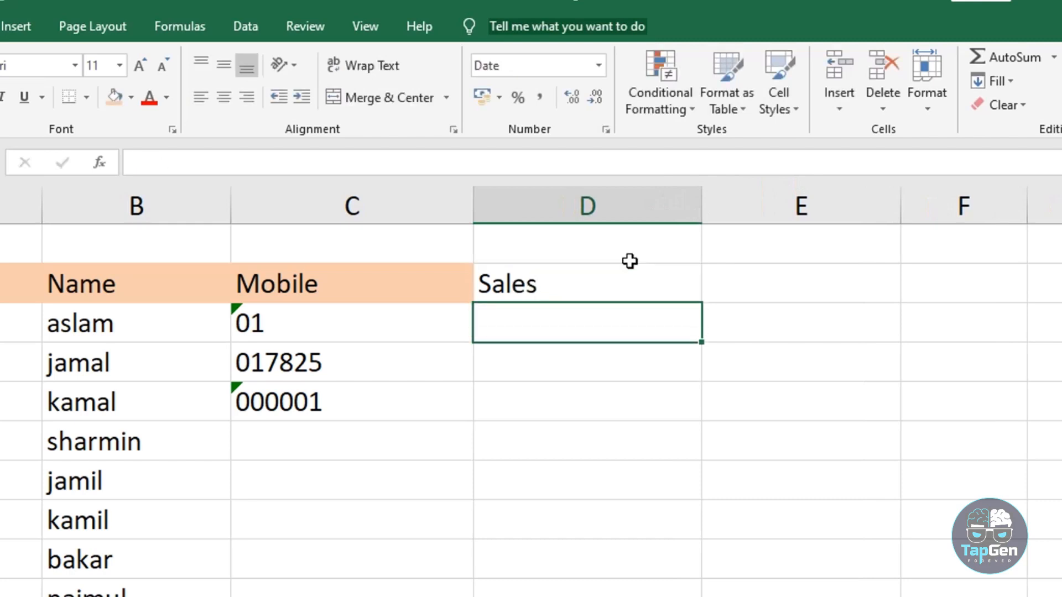
Enter 52000 as the first sales value in D3 and apply the General format to the whole column D.
type("52000")
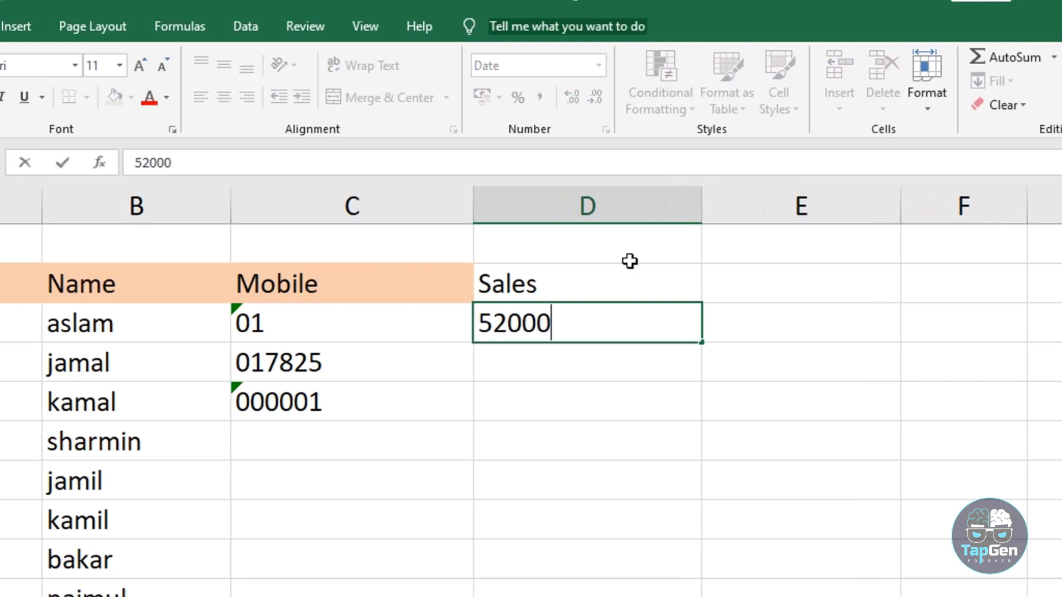
key("Return")
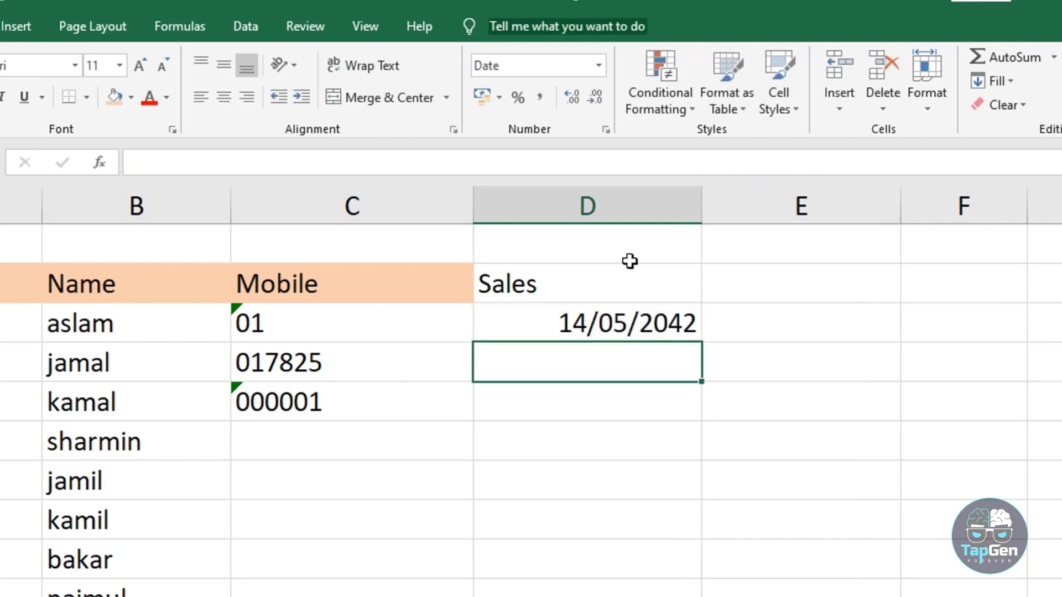
left_click(585, 206)
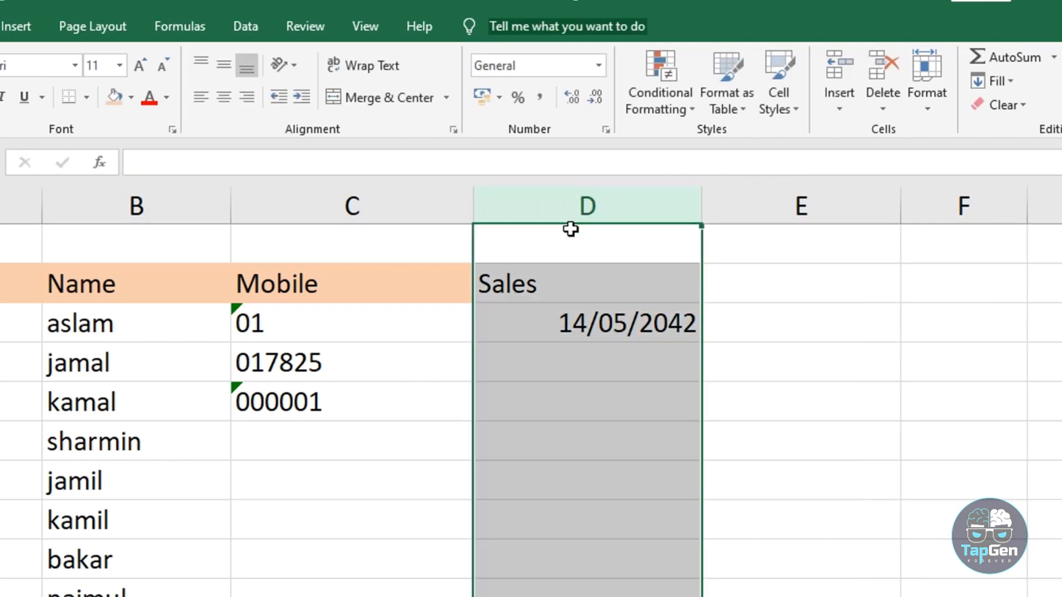
left_click(594, 67)
left_click(567, 88)
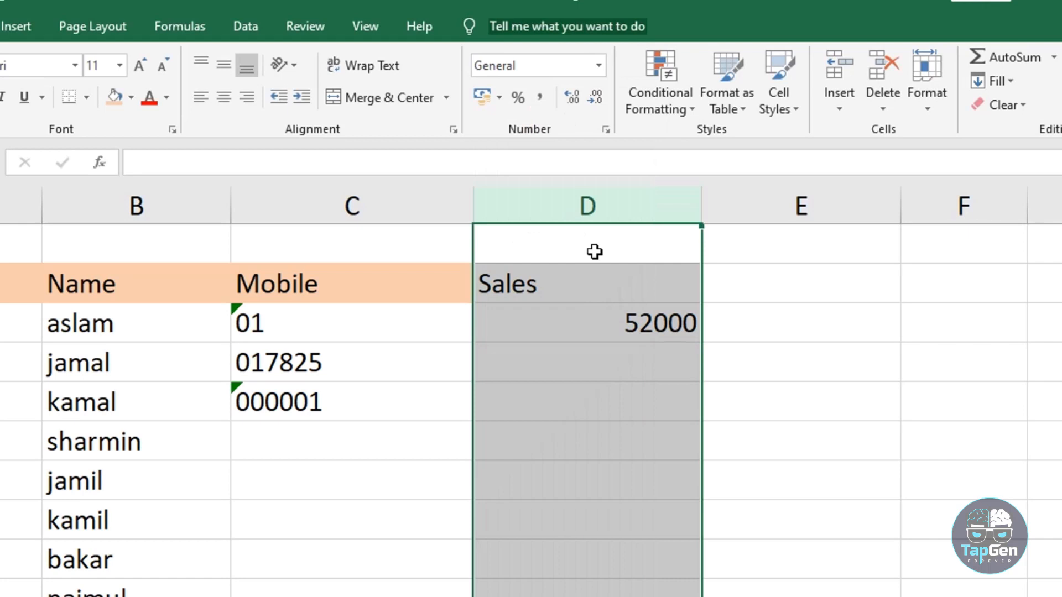
Enter the sales values 65000, 75000, 85000 and 650000 in cells D4 to D7.
left_click(592, 360)
type("65000")
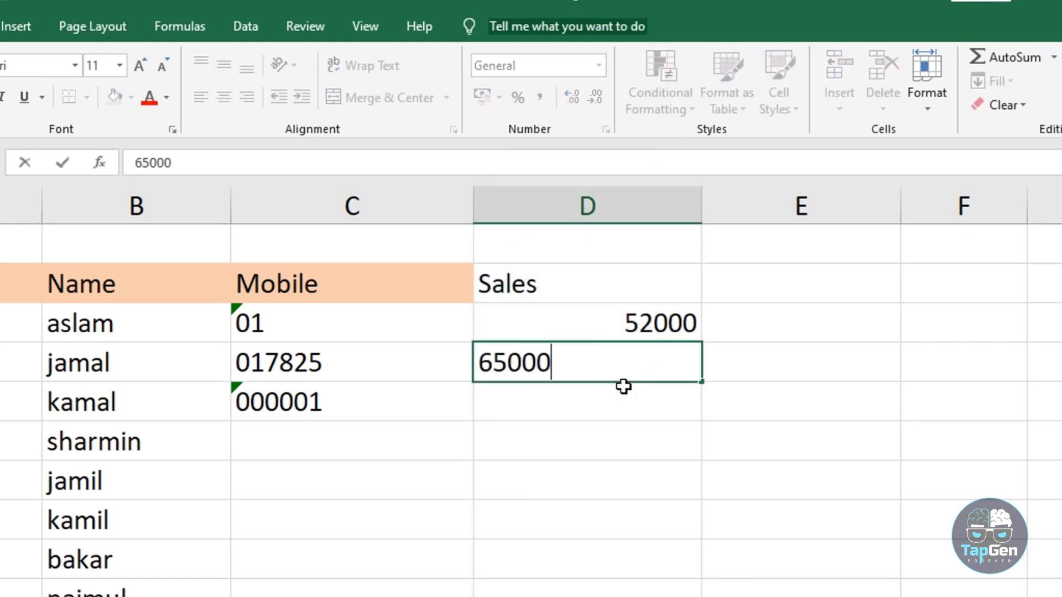
key("Return")
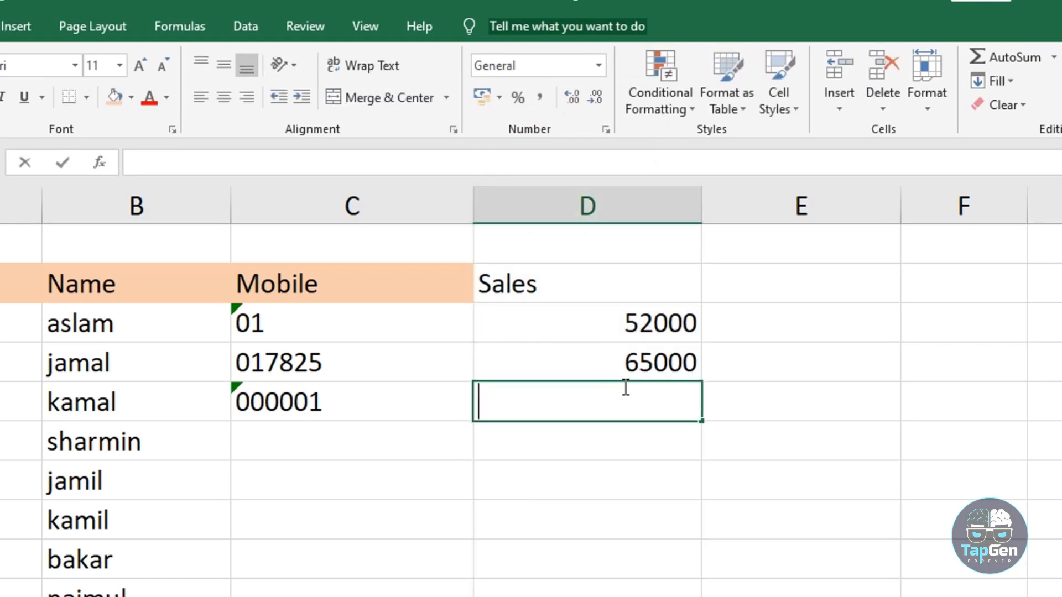
type("75000")
key("Return")
type("85000")
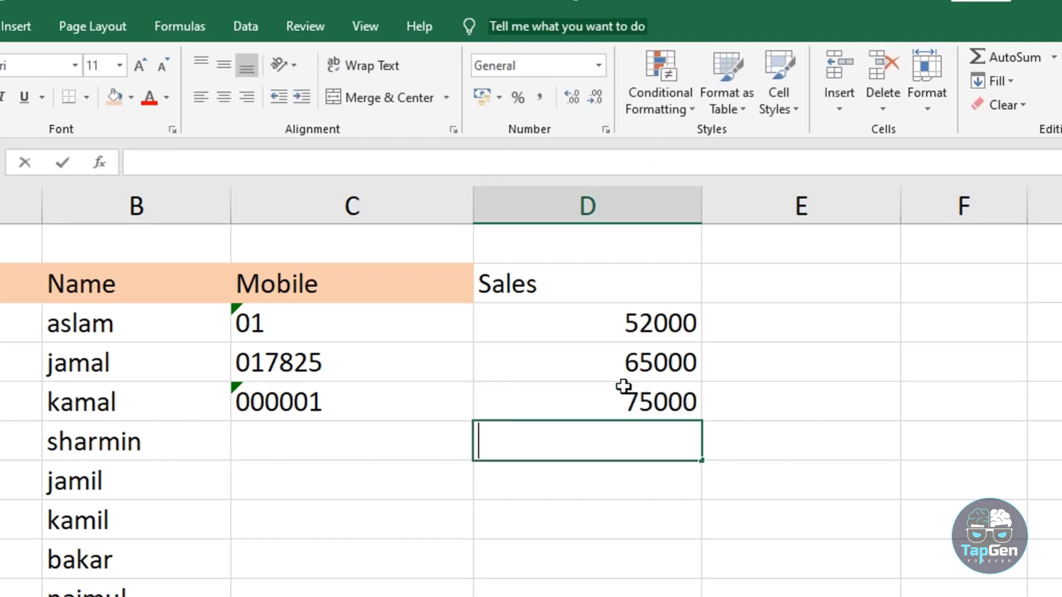
key("Return")
type("650000")
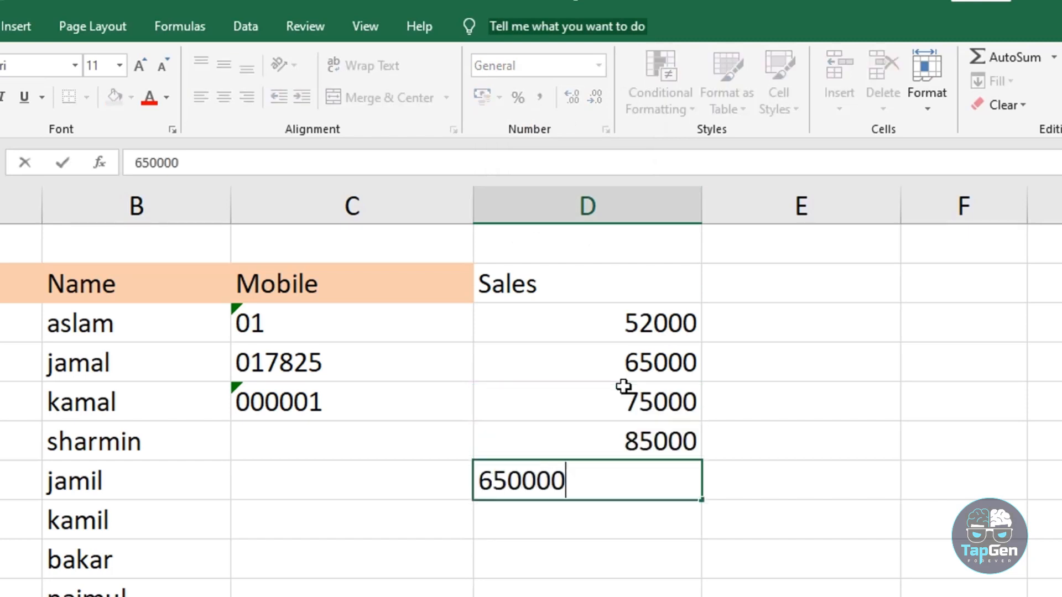
key("Return")
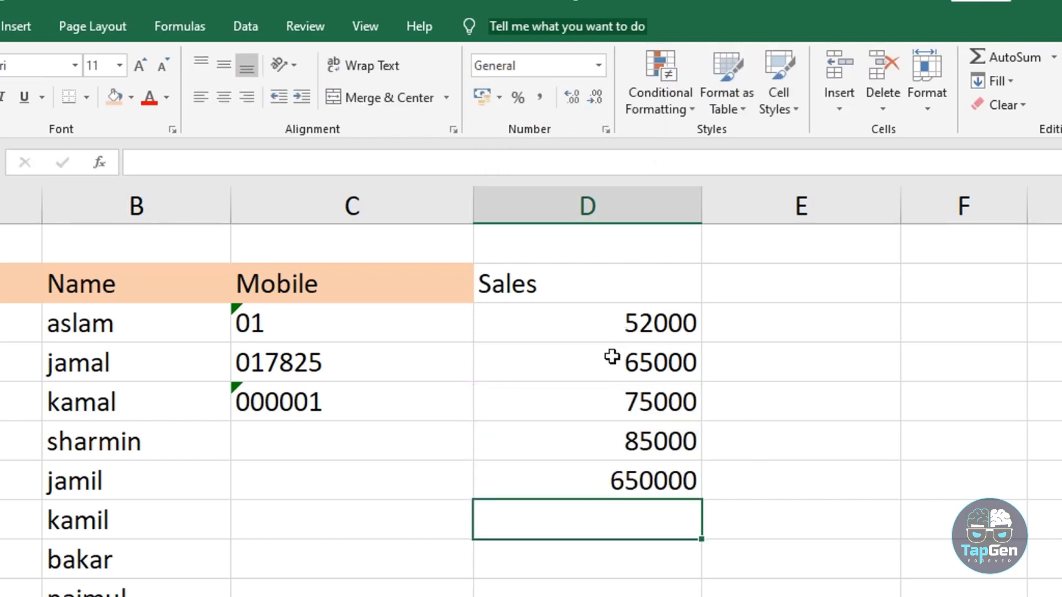
Center the whole Sales column horizontally and fill its heading cell D2 with the light orange of the other headings.
left_click(596, 325)
left_click(608, 206)
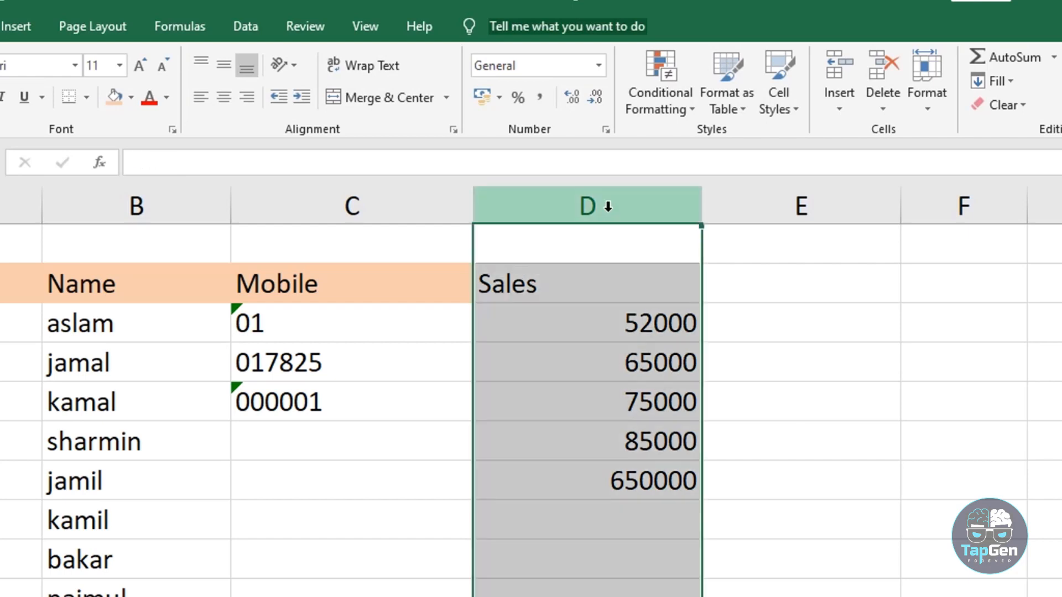
left_click(224, 99)
left_click(563, 286)
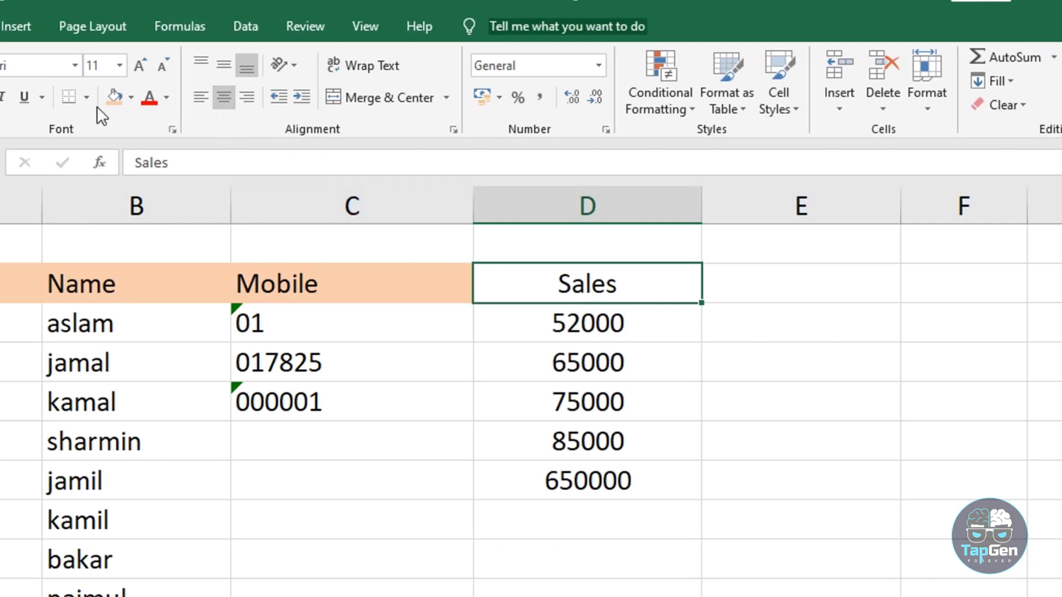
left_click(114, 98)
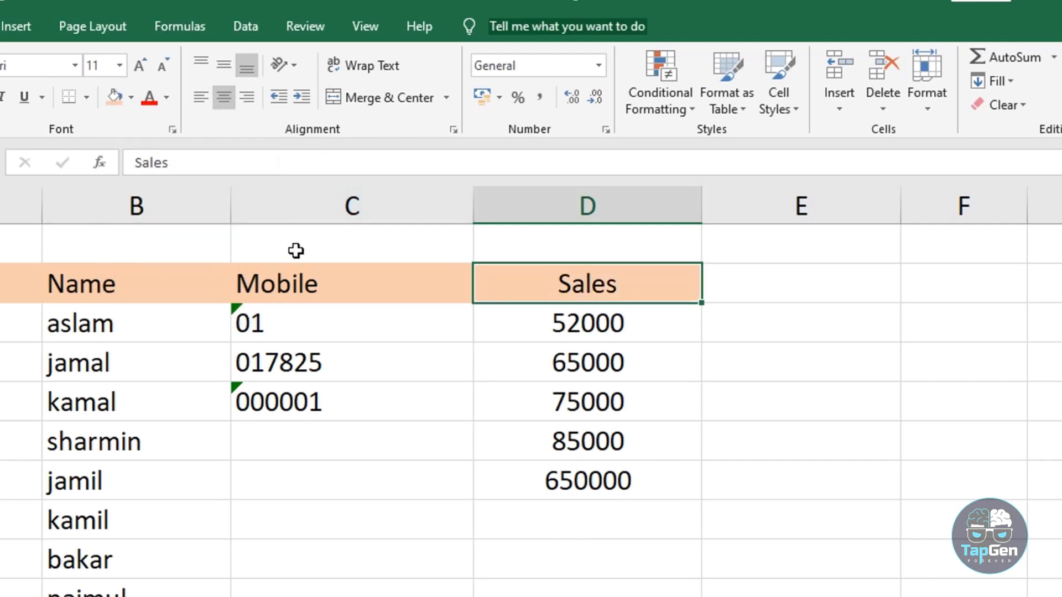
left_click(600, 362)
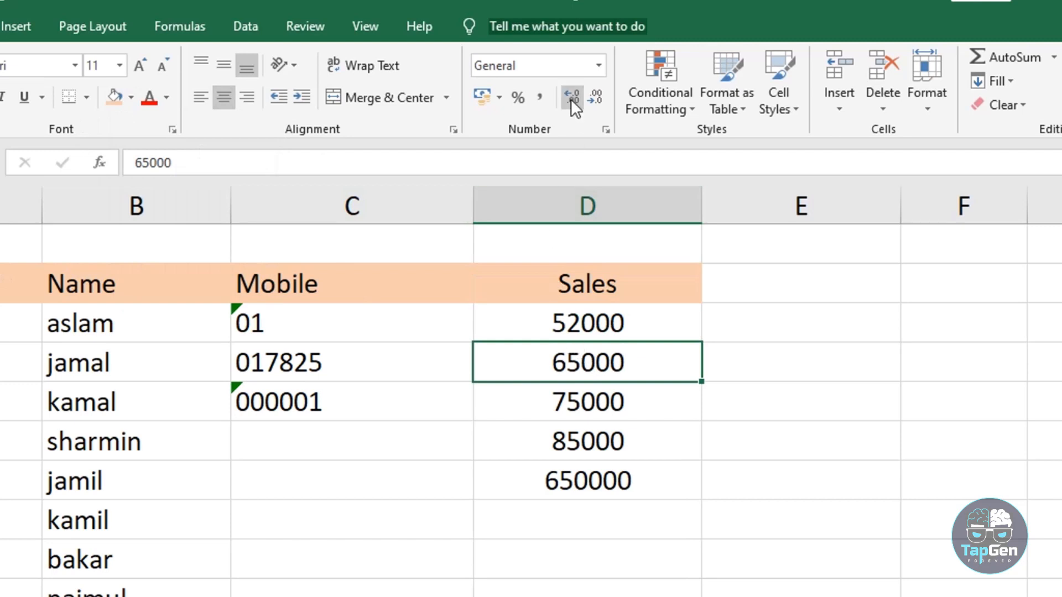
left_click(599, 66)
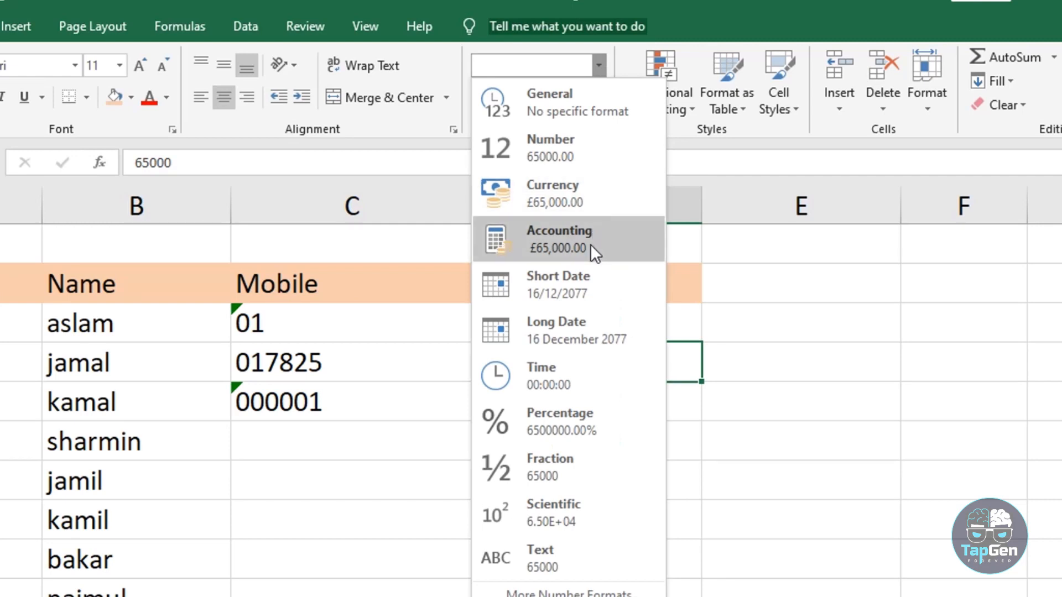
left_click(680, 282)
Apply the Currency format to the sales values in D3:D7 and widen column D slightly.
left_click_drag(676, 318, 671, 486)
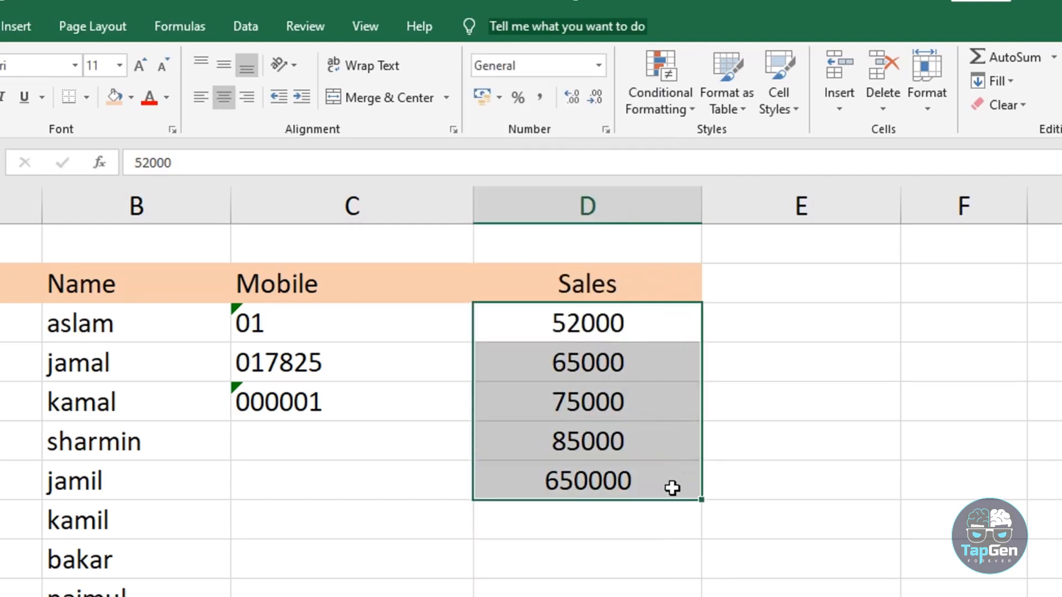
left_click(600, 66)
left_click(583, 185)
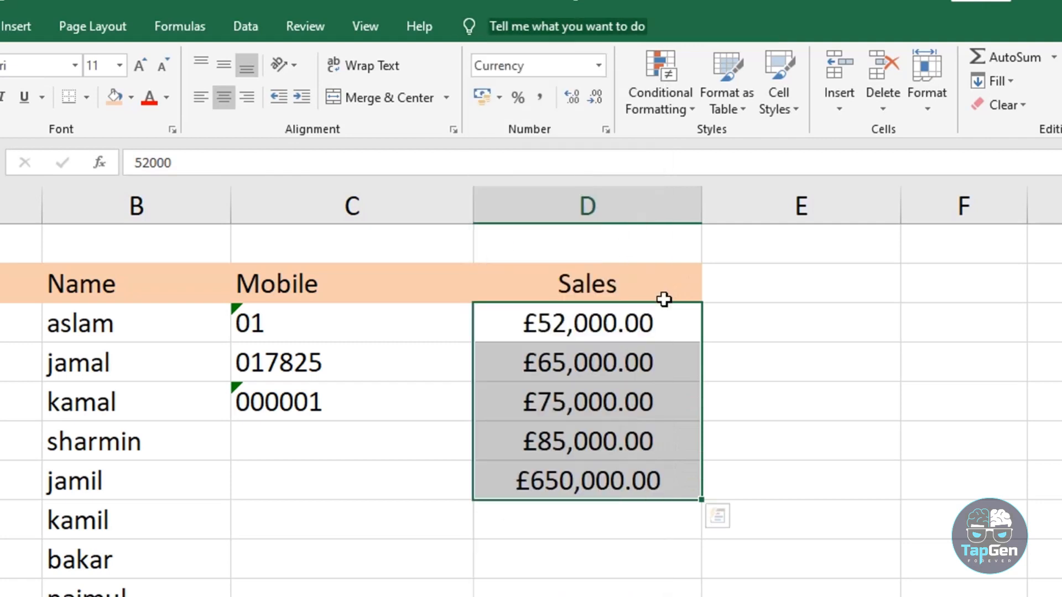
left_click_drag(697, 206, 738, 221)
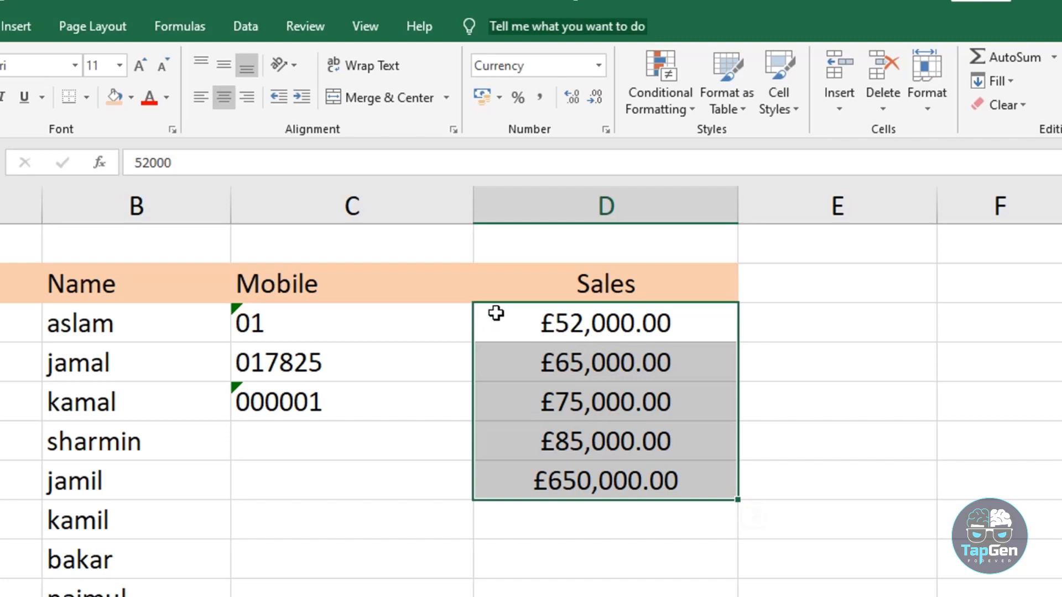
Apply the Accounting format to the sales values in D3:D7.
left_click(575, 325)
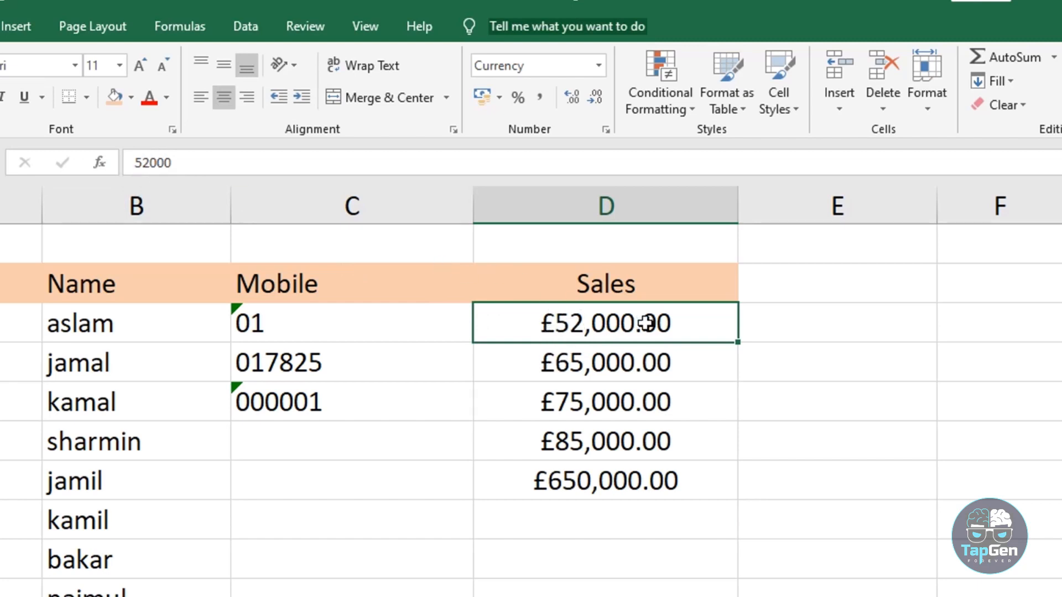
left_click_drag(697, 318, 679, 465)
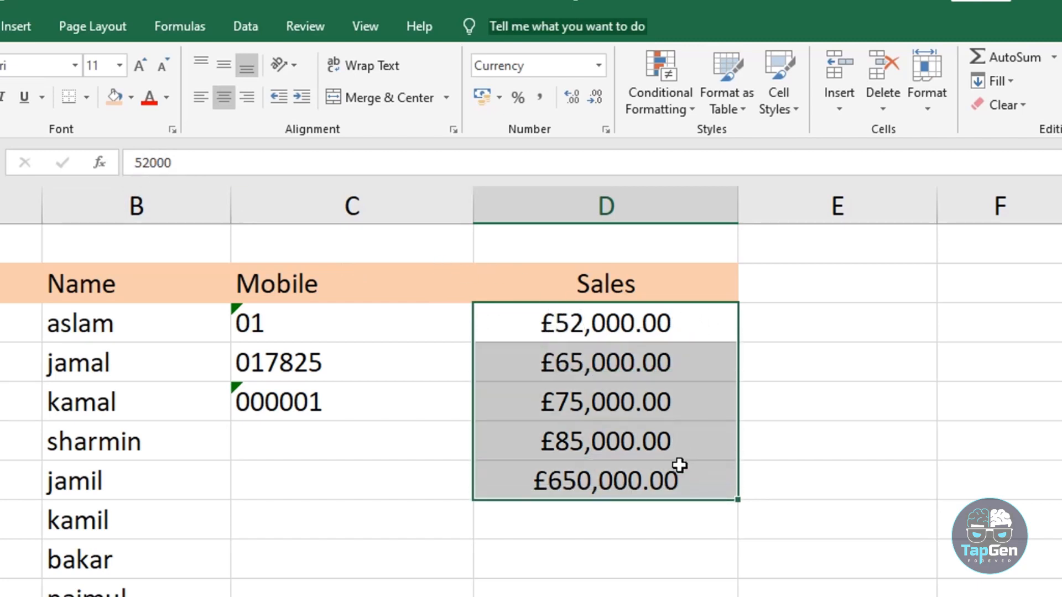
left_click(599, 65)
left_click(587, 230)
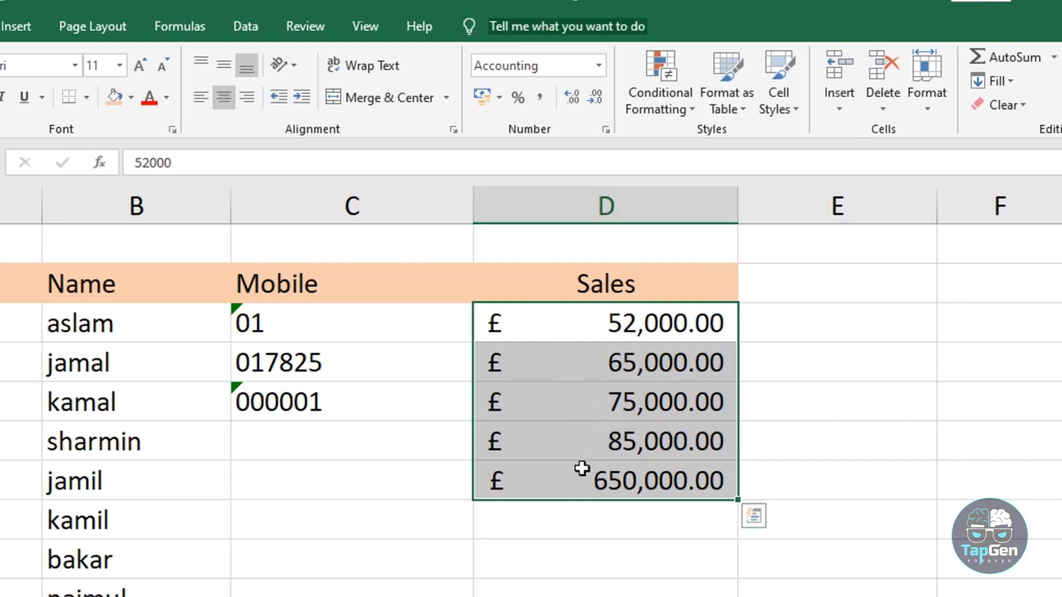
Switch the accounting symbol of D3:D7 to $ English (United States), and back to £ English (United Kingdom).
left_click(497, 99)
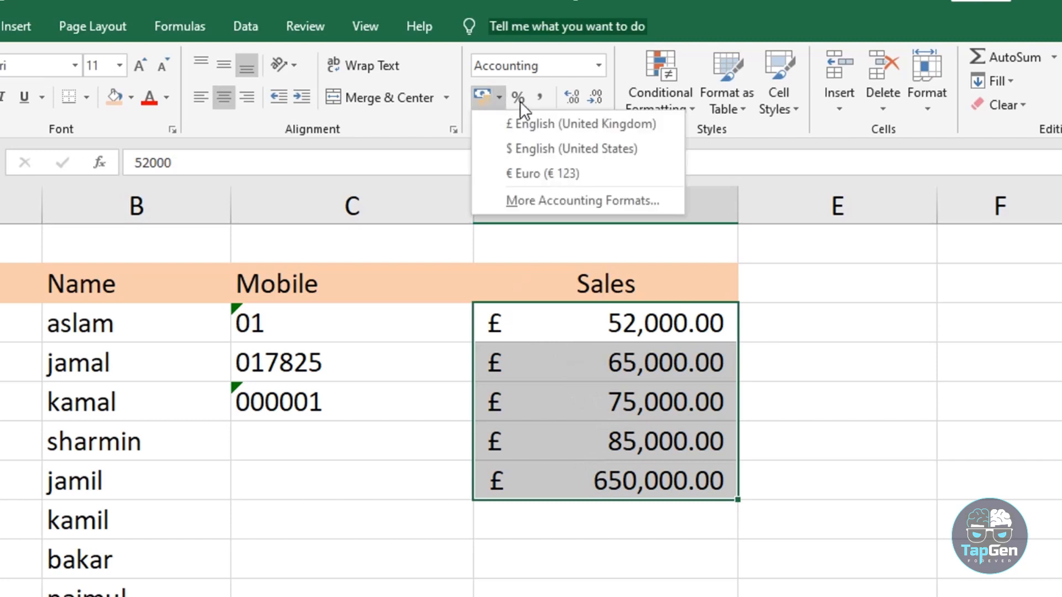
left_click(612, 154)
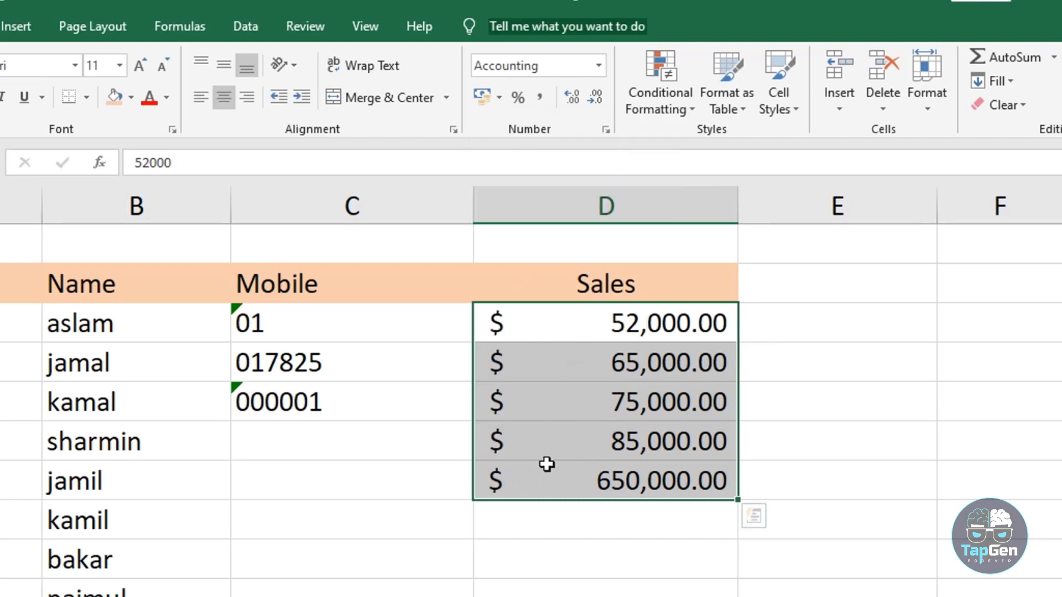
left_click(500, 96)
left_click(518, 123)
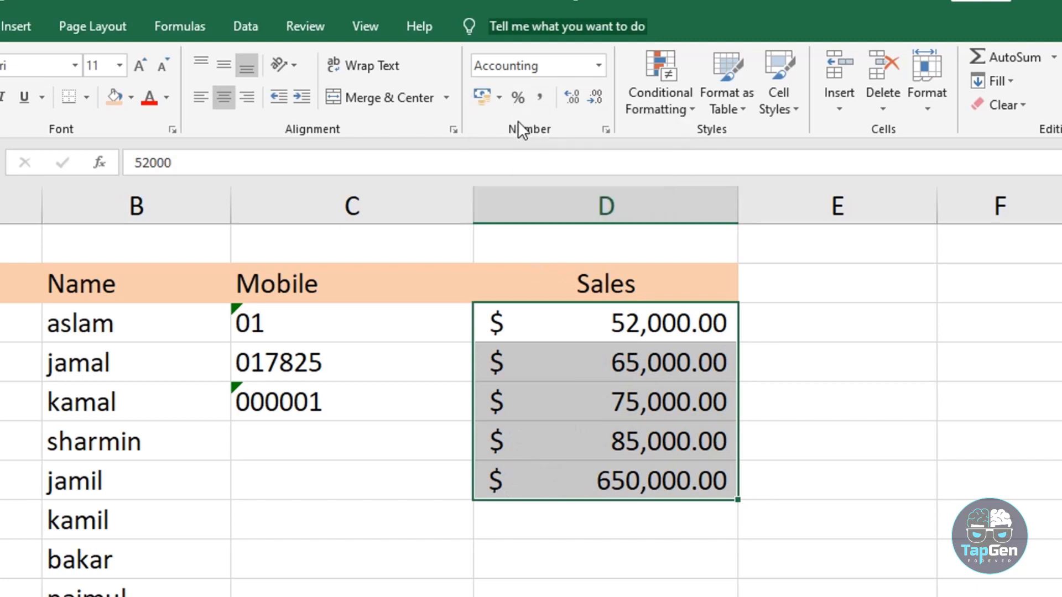
Reduce the accounting format of D3:D7 to 1 decimal place, and increase it back to 2 decimal places.
left_click(500, 97)
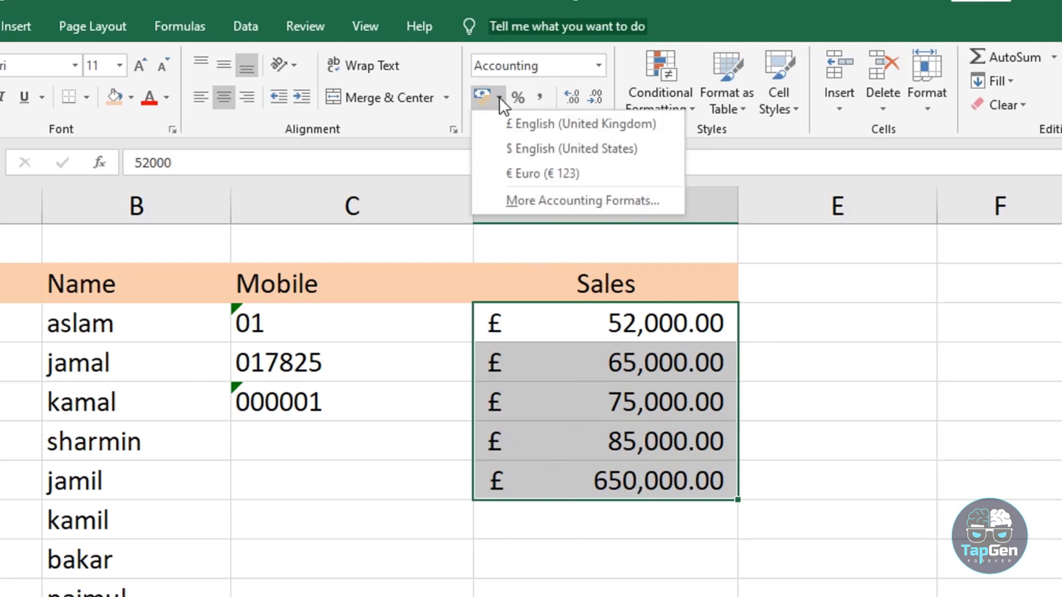
left_click(569, 200)
left_click_drag(656, 174, 177, 138)
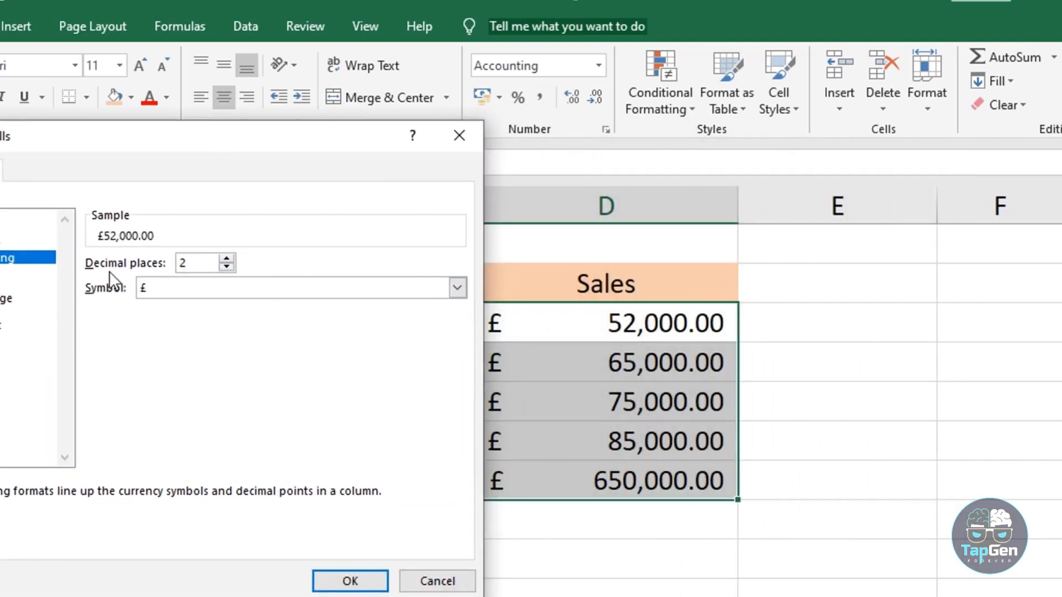
left_click_drag(256, 135, 268, 134)
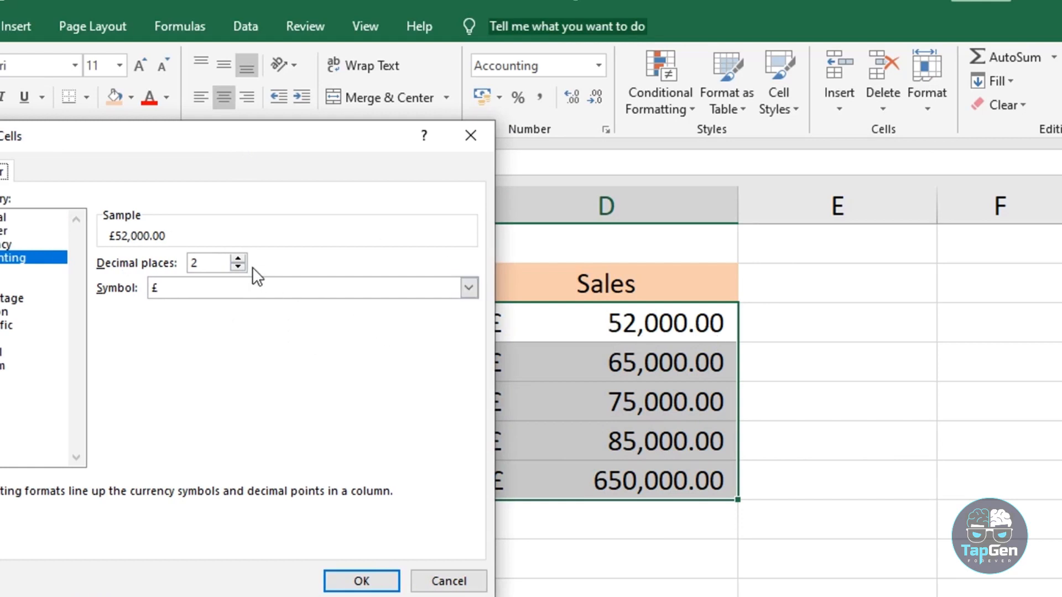
left_click(238, 267)
left_click(361, 584)
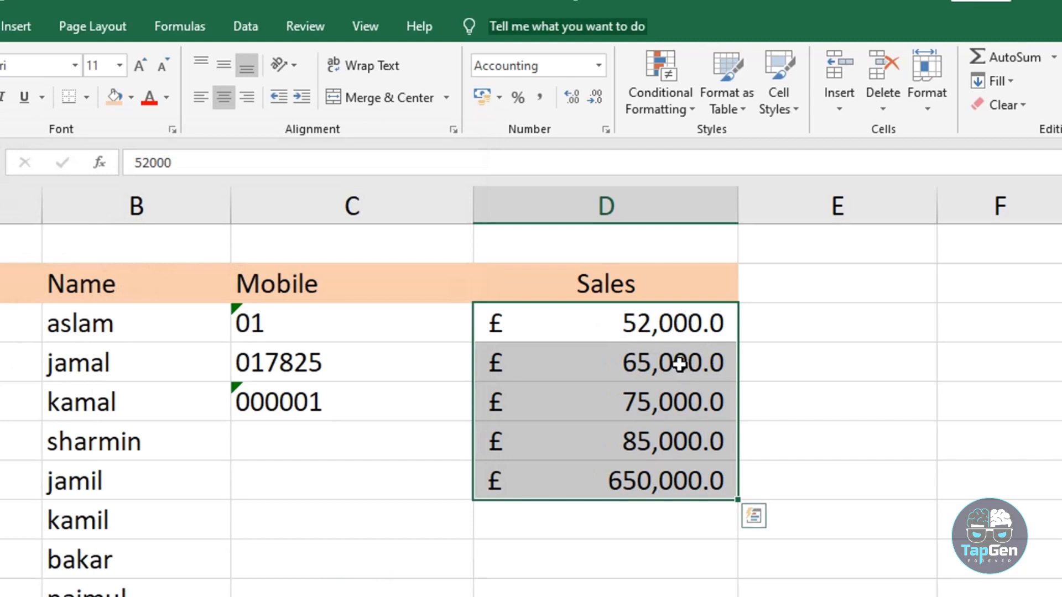
left_click(575, 97)
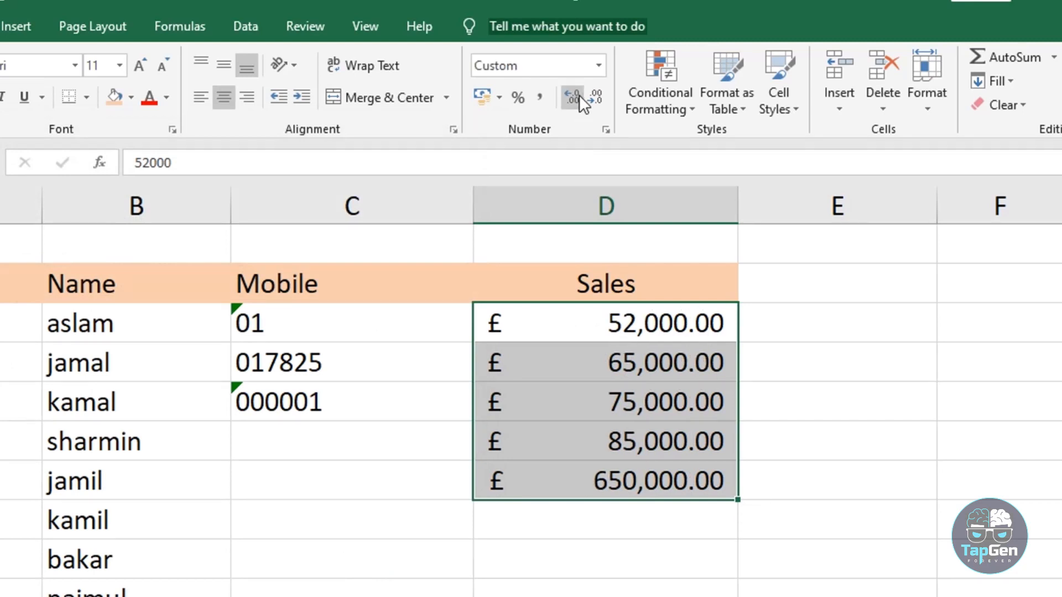
Apply the Accounting format with the Bangla (Bangladesh) currency symbol to the sales values in D3:D7.
left_click(499, 98)
left_click(515, 202)
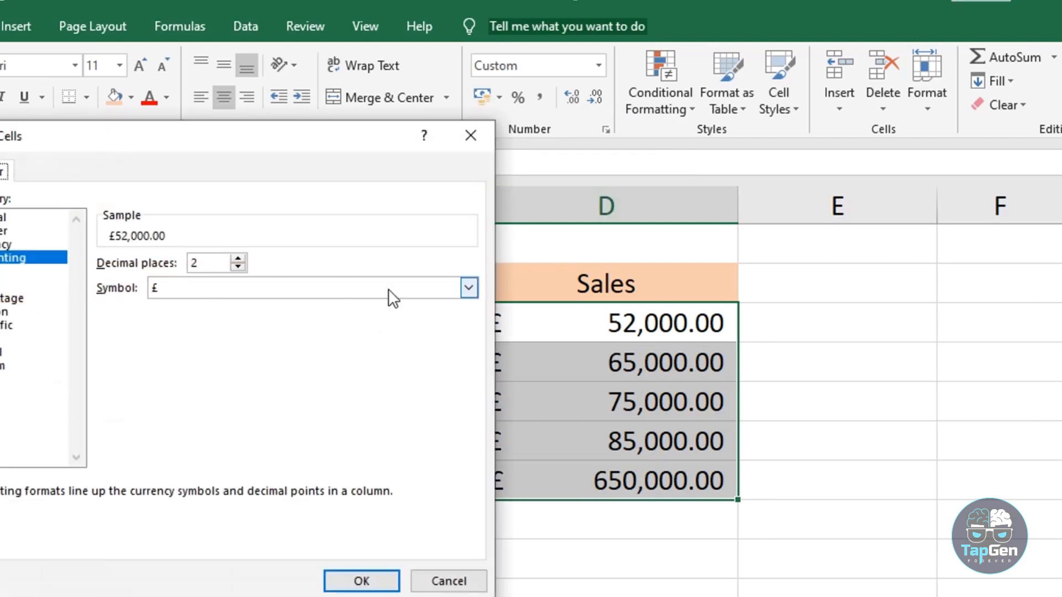
left_click(474, 282)
scroll(409, 403, "down", 1)
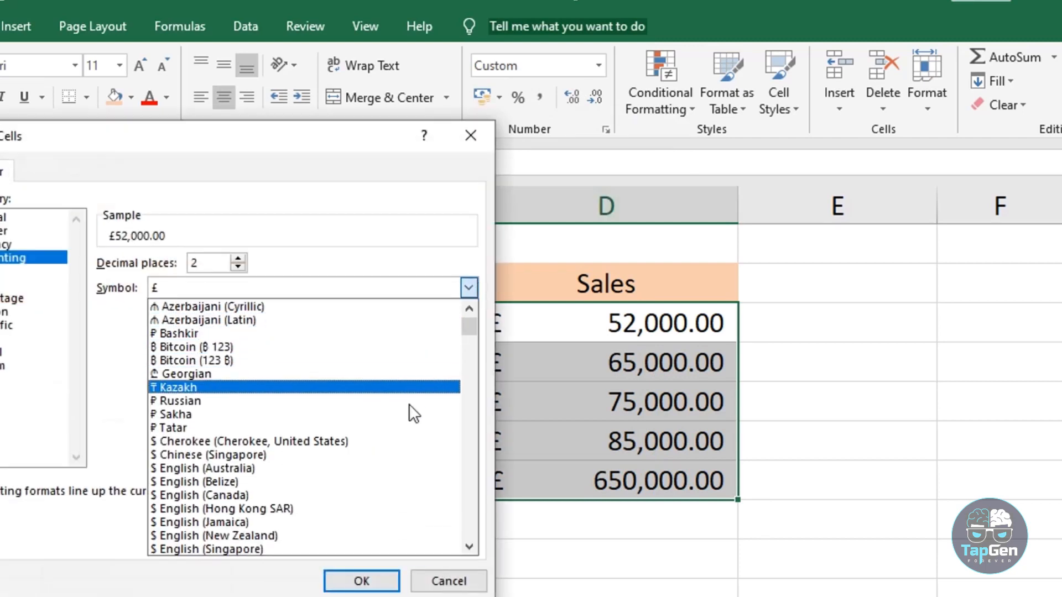
scroll(409, 405, "down", 8)
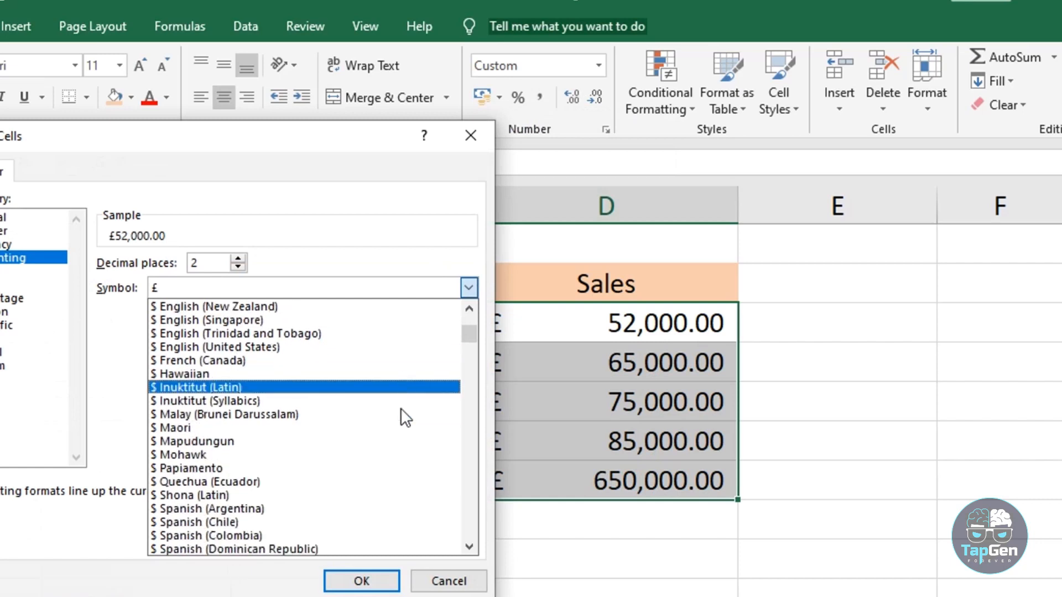
scroll(399, 422, "down", 9)
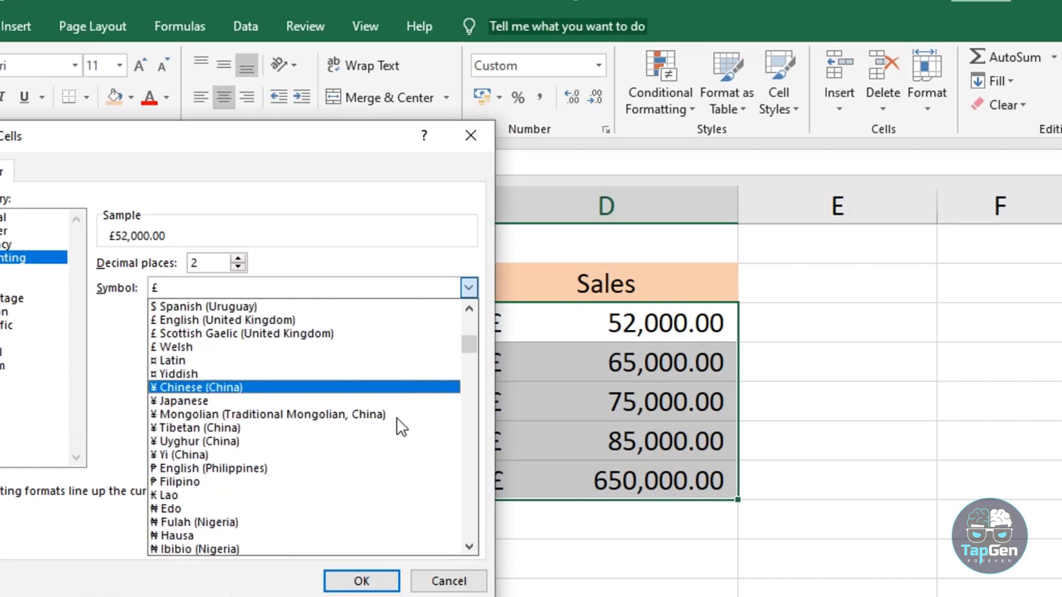
scroll(396, 420, "down", 6)
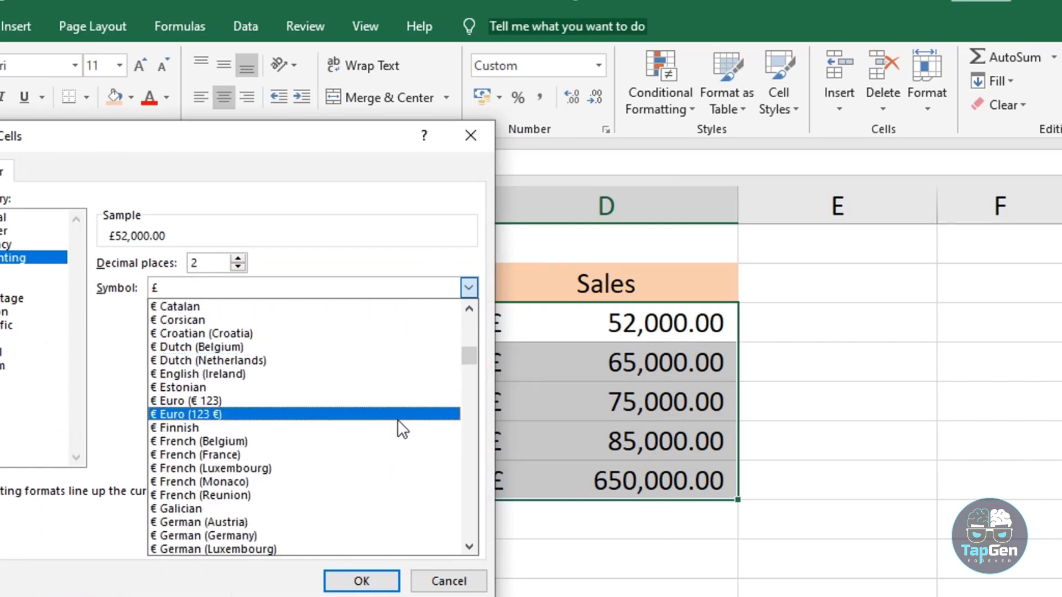
key("t")
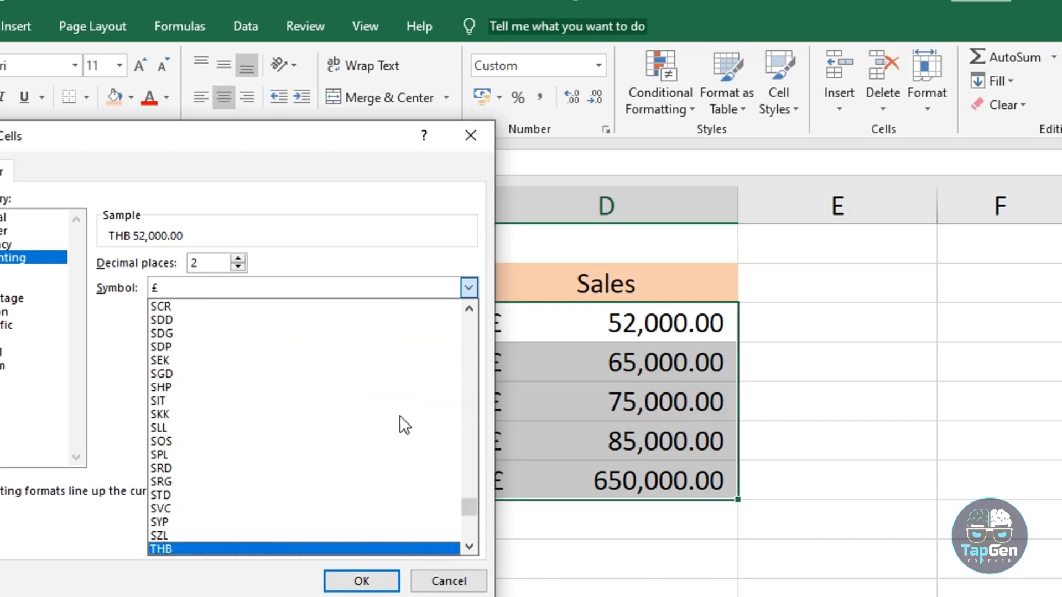
key("k")
scroll(393, 404, "up", 3)
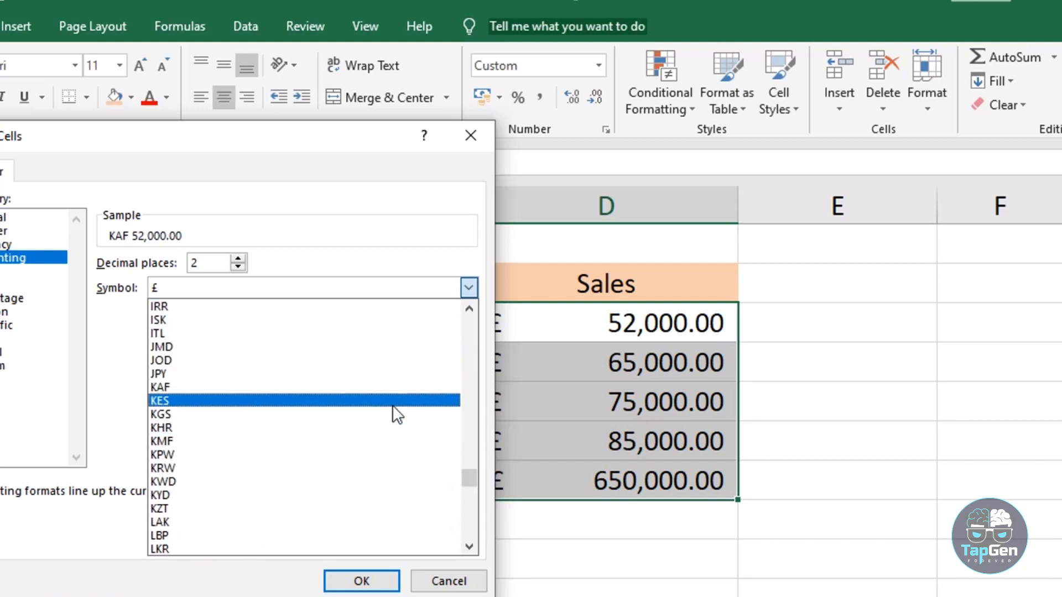
left_click_drag(474, 480, 479, 372)
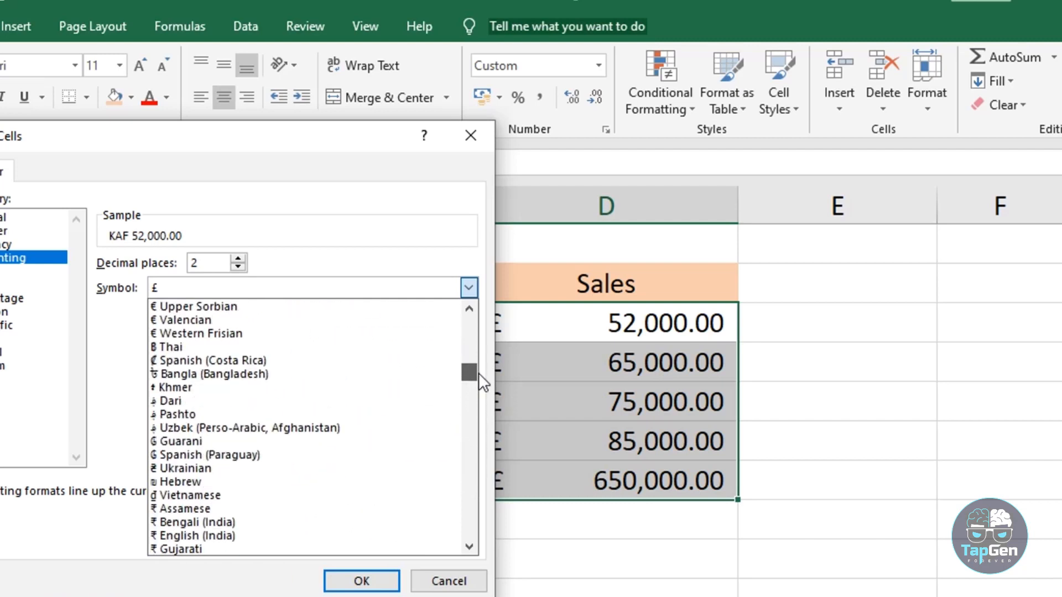
left_click(261, 374)
left_click(376, 580)
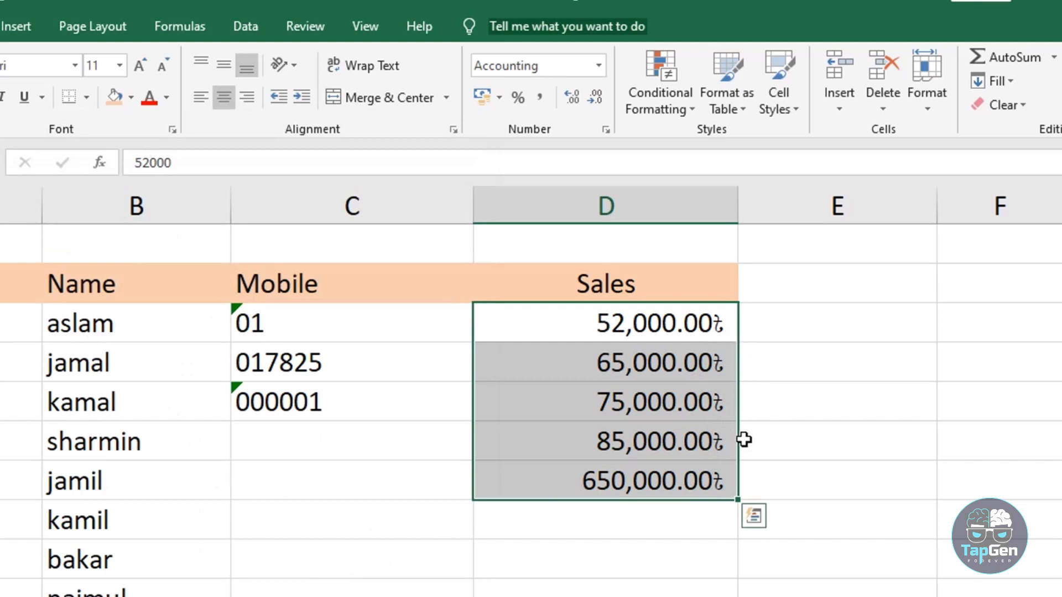
Undo the change to the Bangla (Bangladesh) accounting symbol on the sales values.
left_click(753, 516)
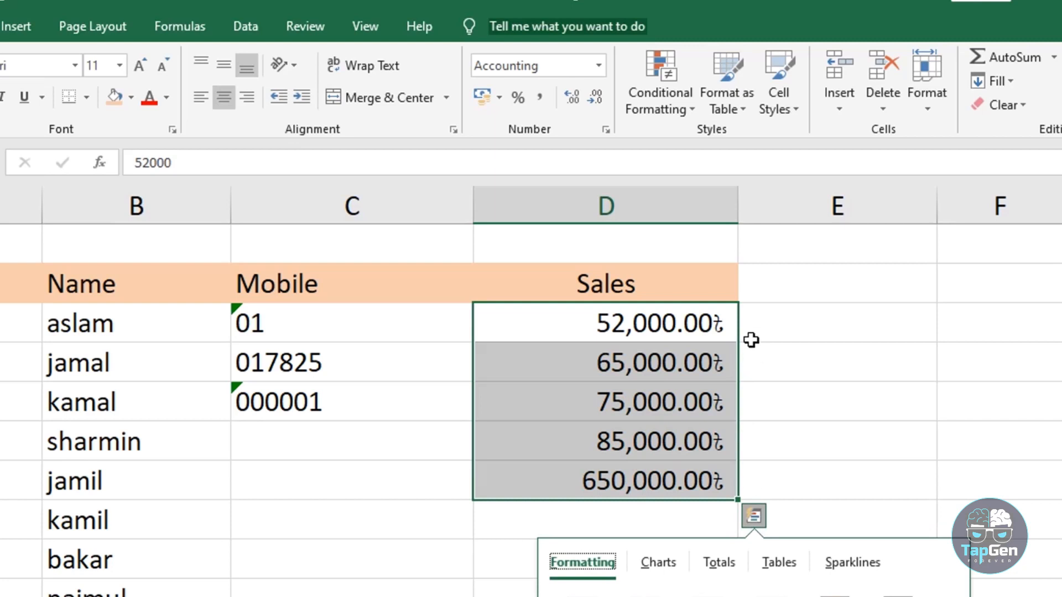
left_click(722, 321)
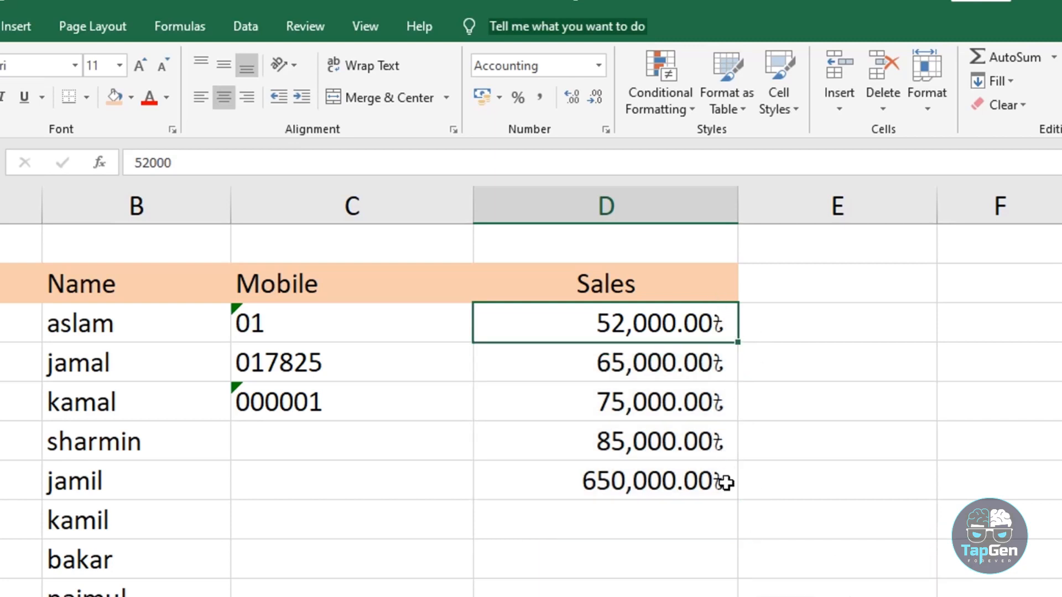
key("ctrl+z")
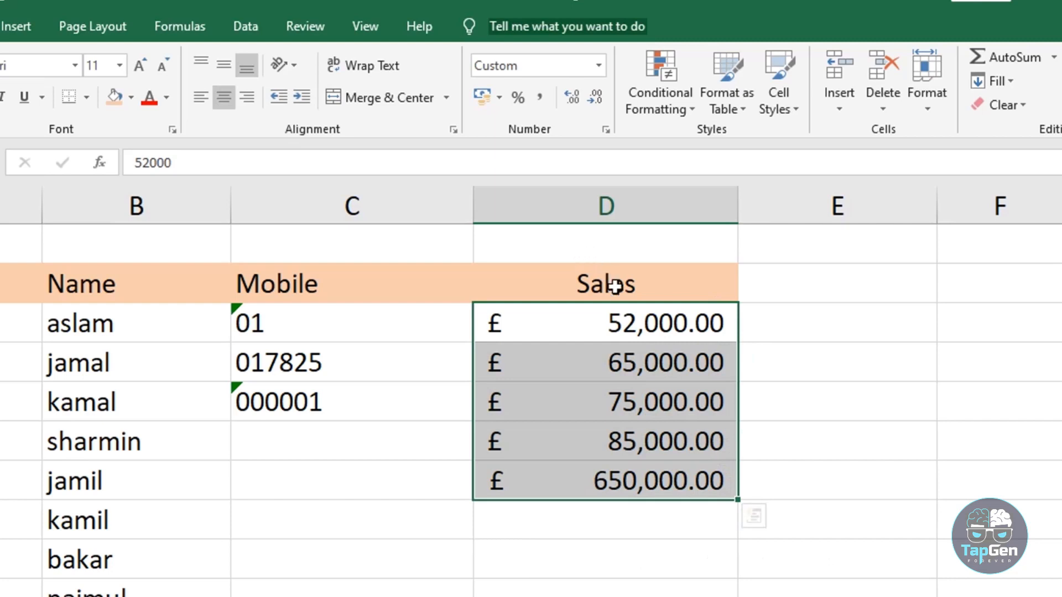
Try the Currency category with the £ symbol and 2 decimal places on D3:D7, and undo it.
left_click(499, 95)
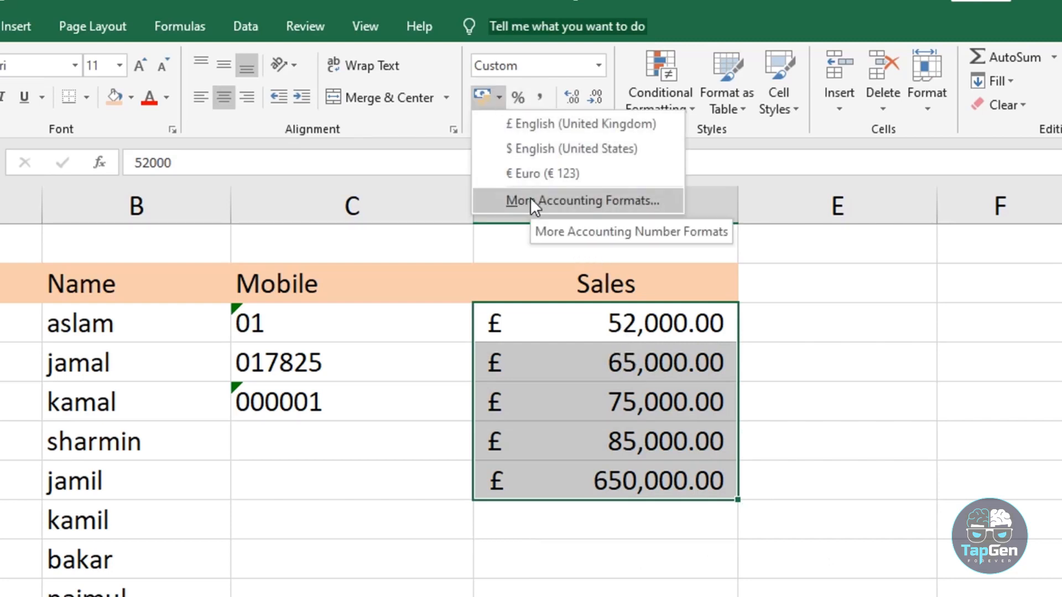
left_click(529, 199)
left_click_drag(318, 139, 402, 140)
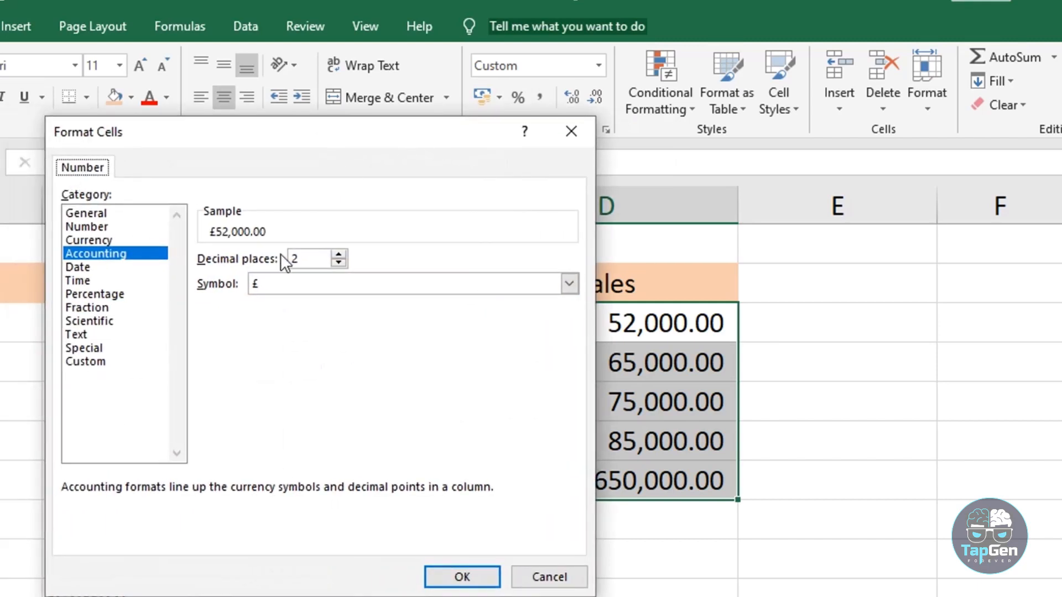
left_click(102, 240)
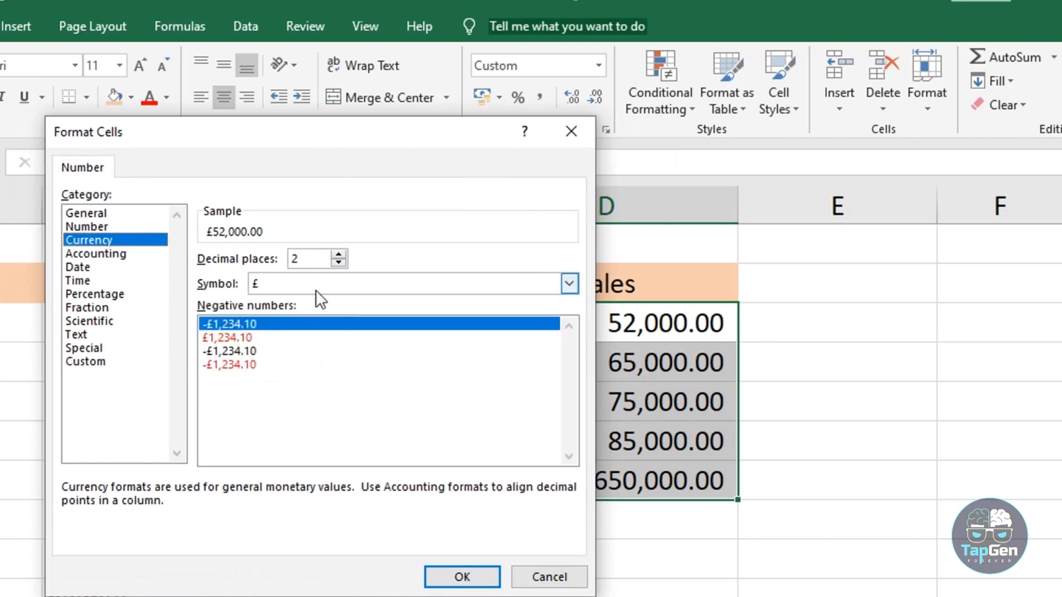
left_click(569, 284)
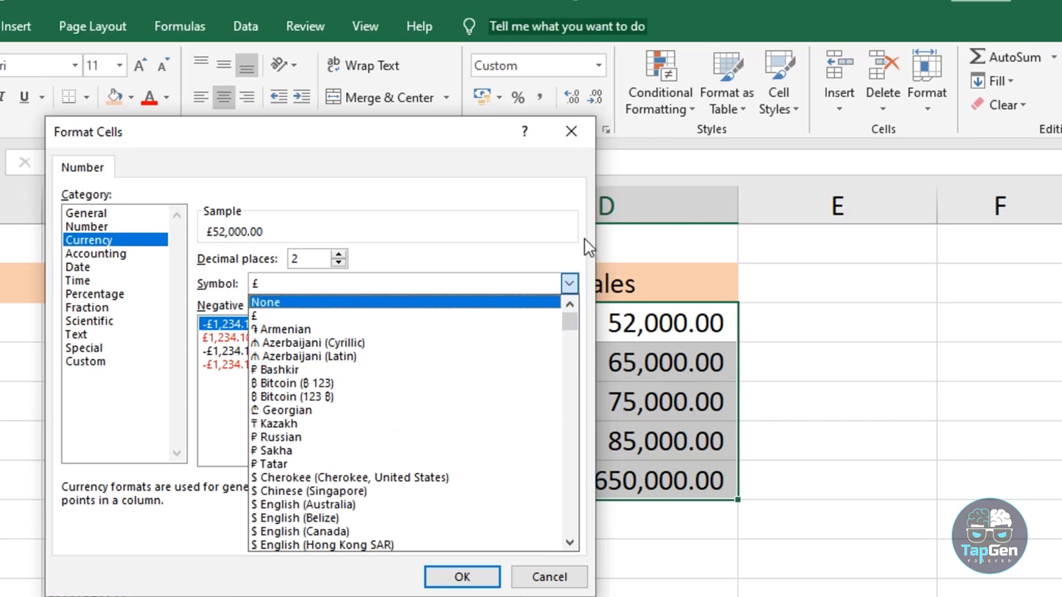
left_click(562, 235)
left_click(473, 569)
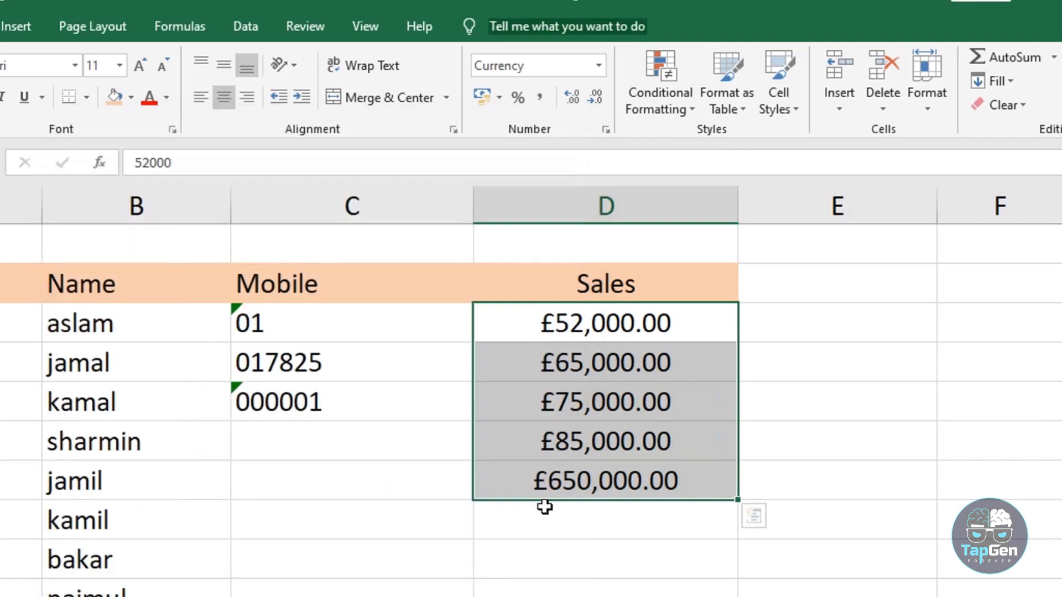
key("ctrl+z")
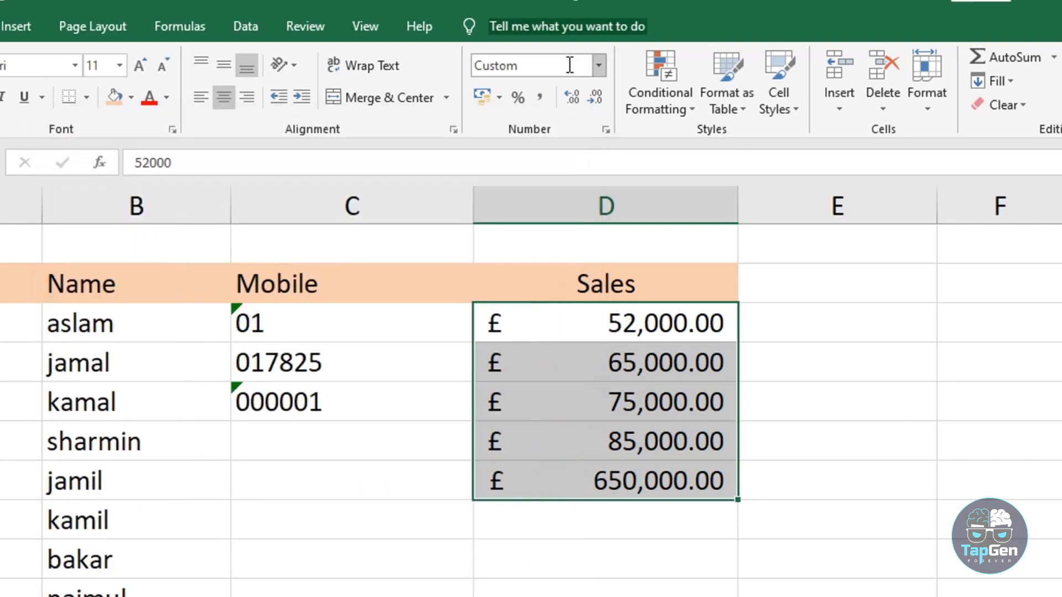
left_click(597, 67)
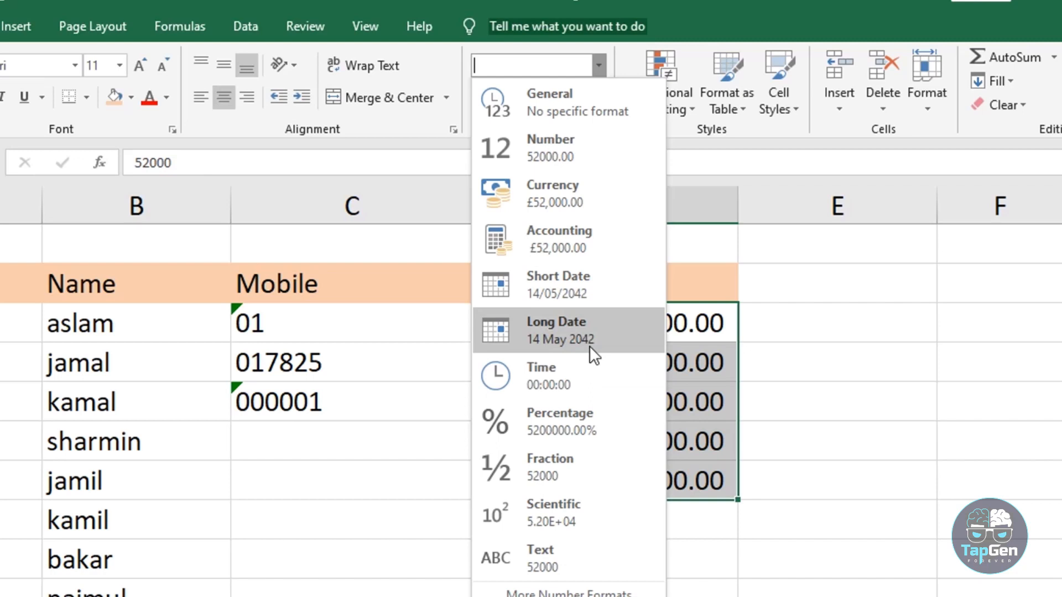
key("Escape")
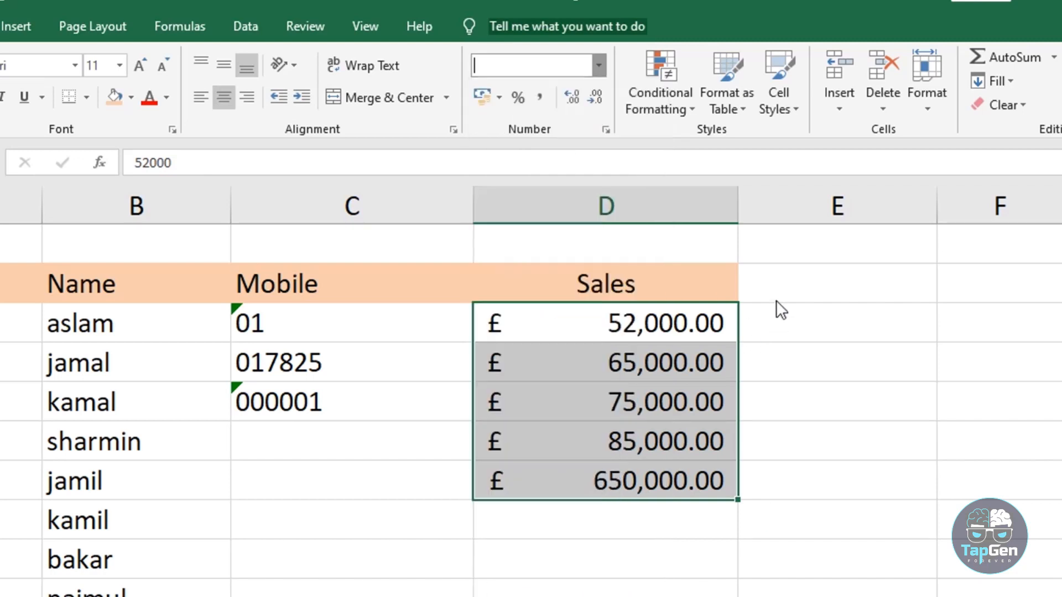
Add a Date header in E2 beside Sales and enter the date 16-05-2024 in E3.
left_click(779, 287)
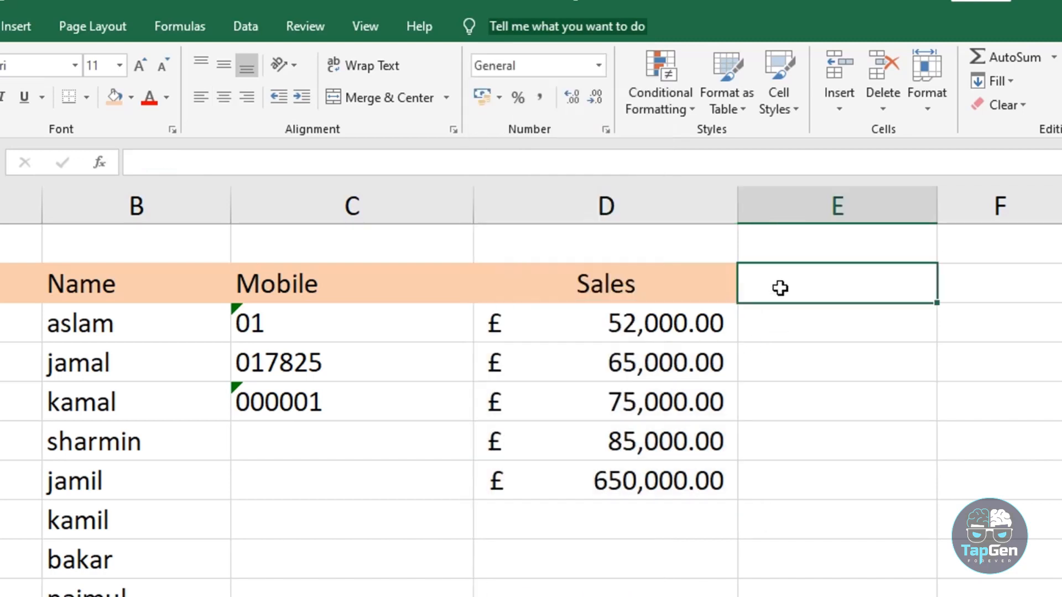
type("Date")
key("Return")
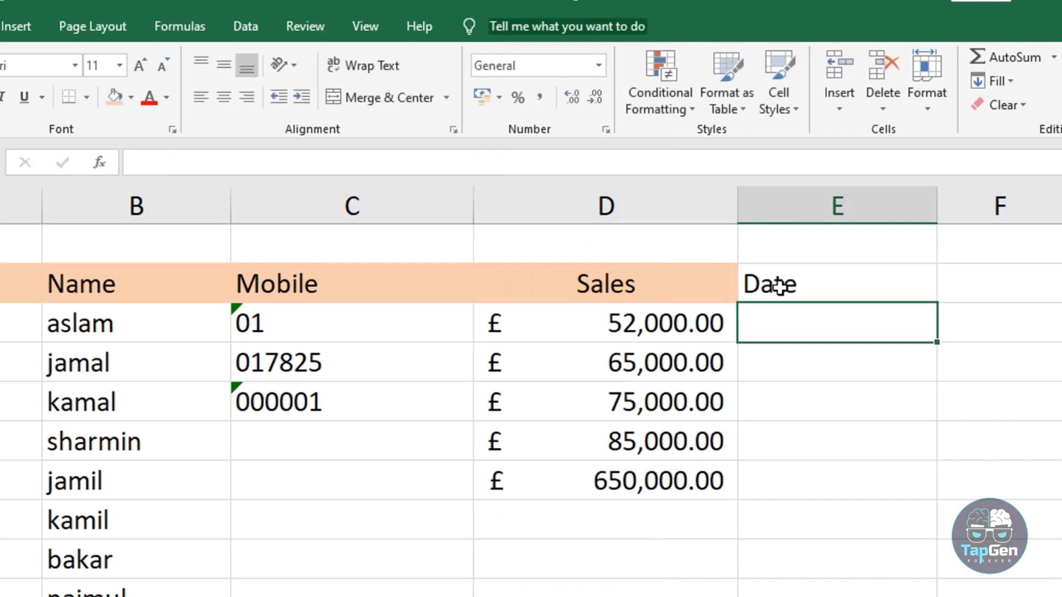
type("16")
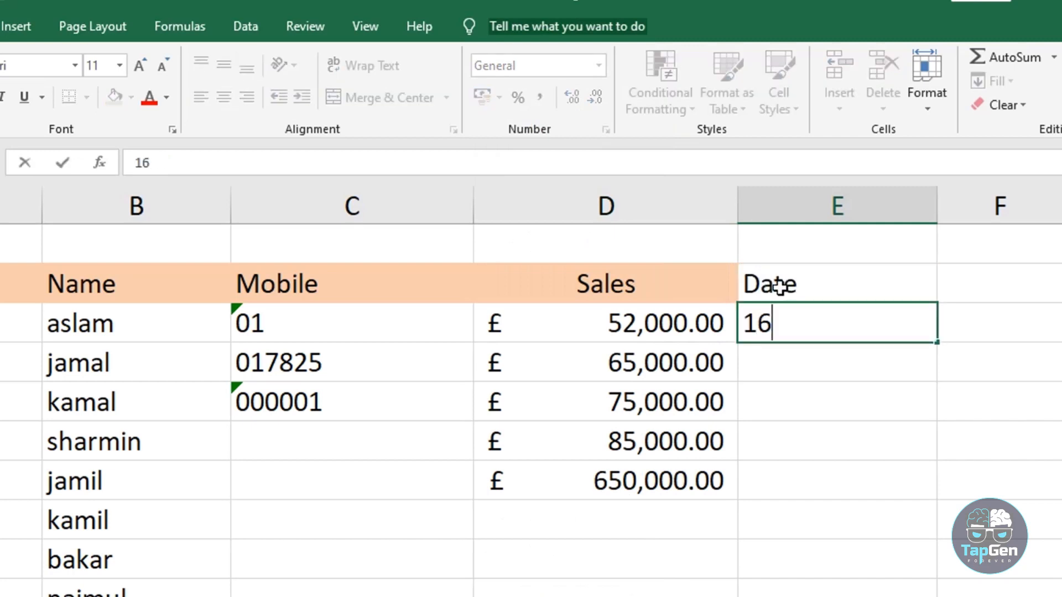
type("-05-2024")
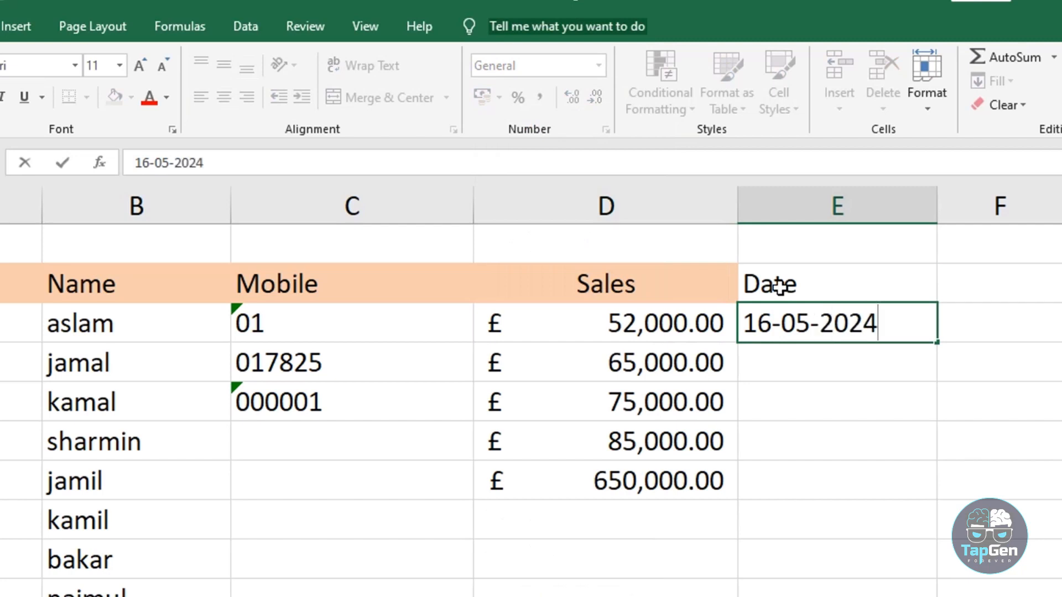
key("Return")
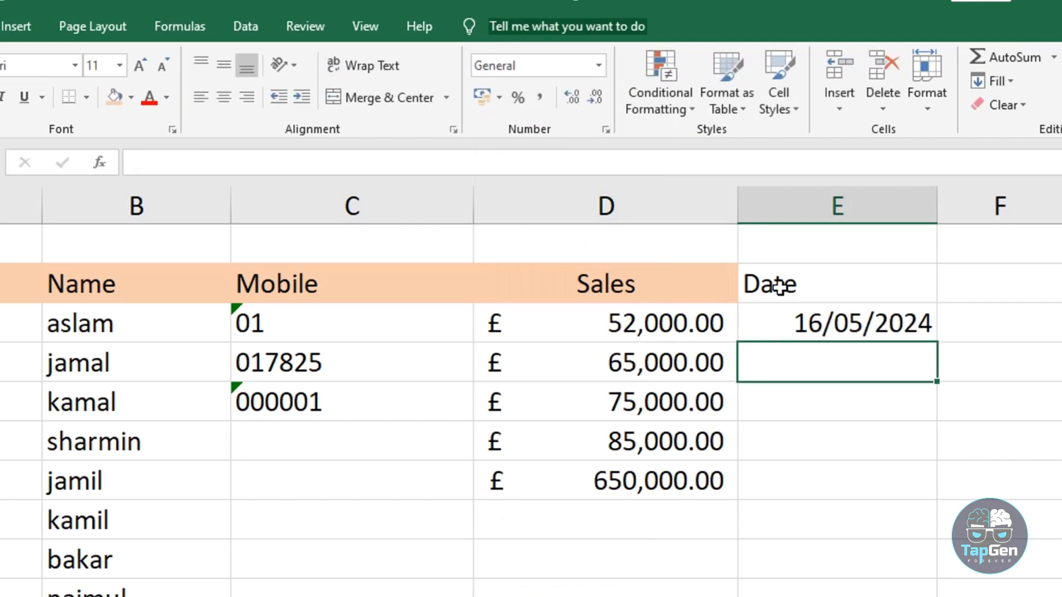
Try the General format on the date in E3, and switch it back to Short Date.
left_click(842, 332)
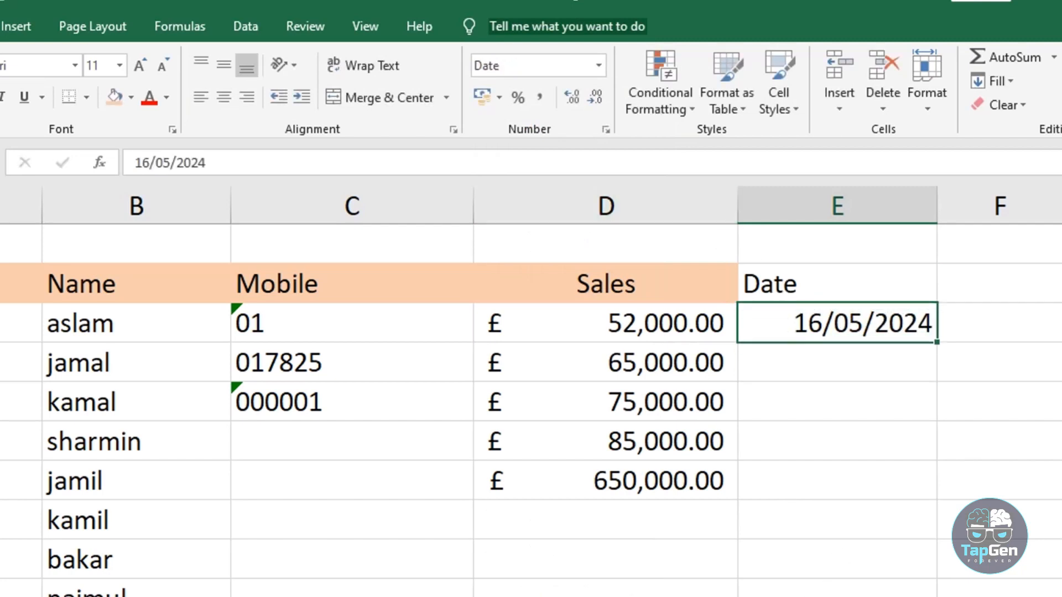
scroll(753, 522, "right", 2)
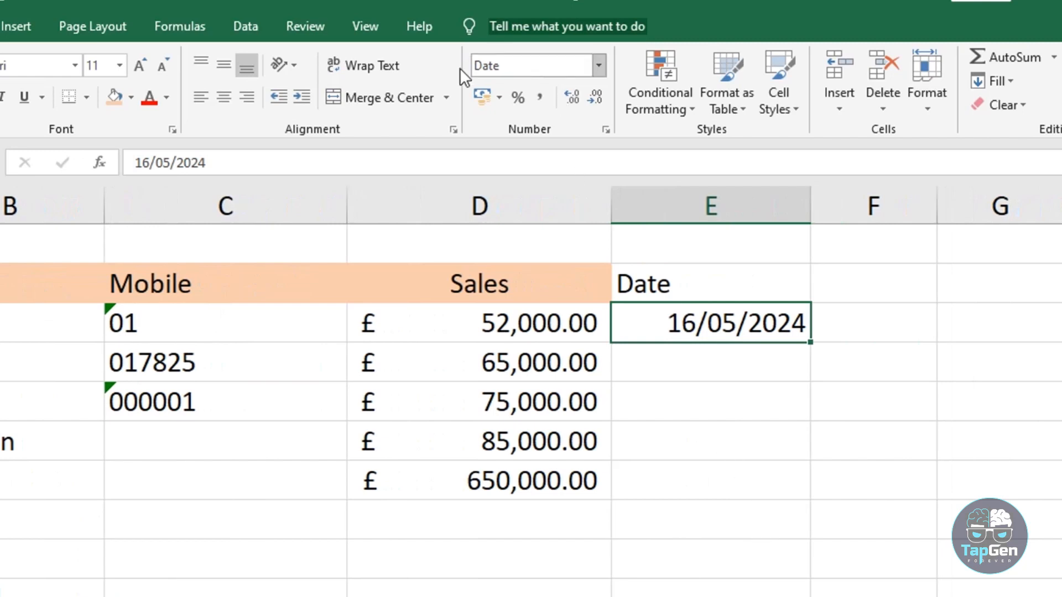
left_click(599, 67)
left_click(552, 92)
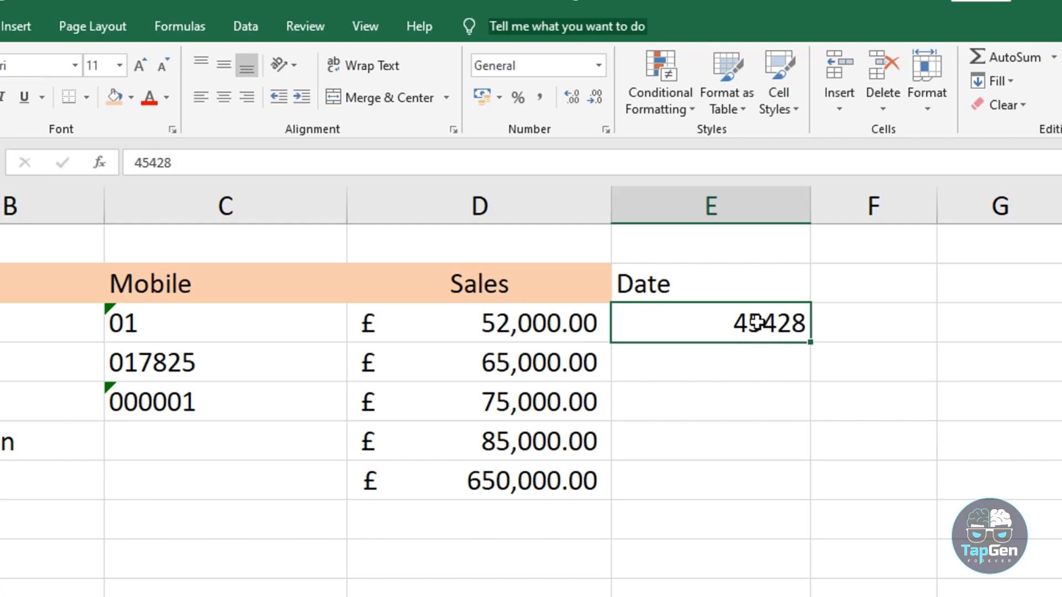
left_click(597, 64)
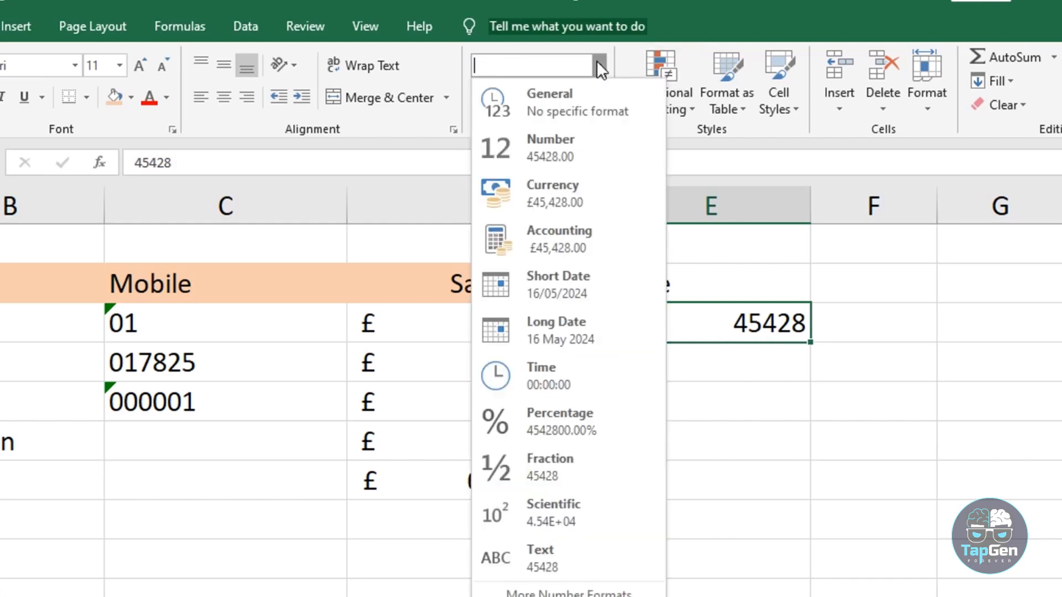
left_click(592, 285)
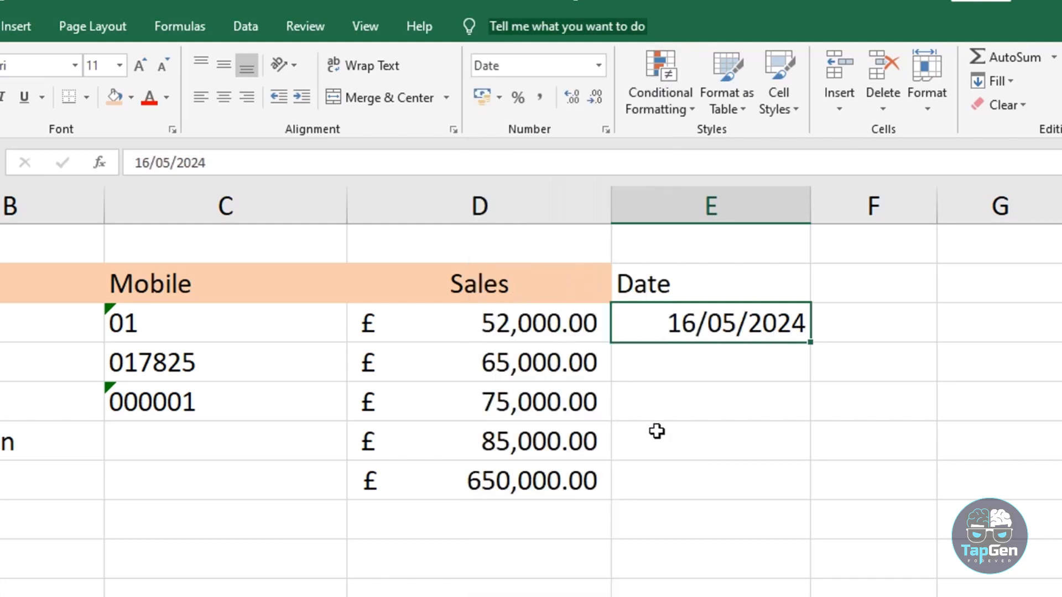
Apply the Long Date format to E3, widen column E slightly, and check the cell's underlying date.
left_click(596, 66)
left_click(565, 330)
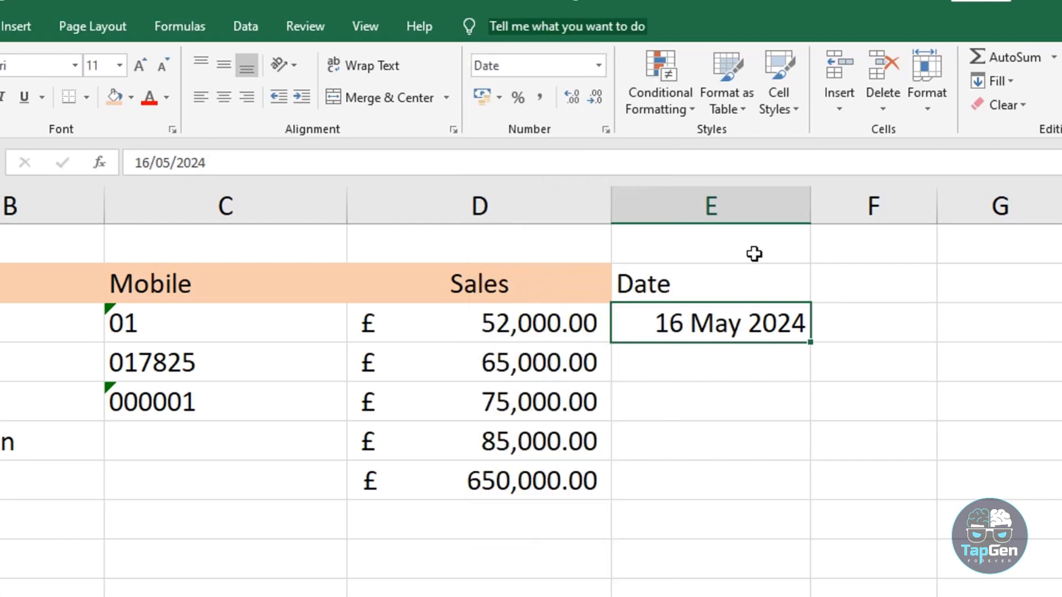
left_click_drag(812, 202, 840, 201)
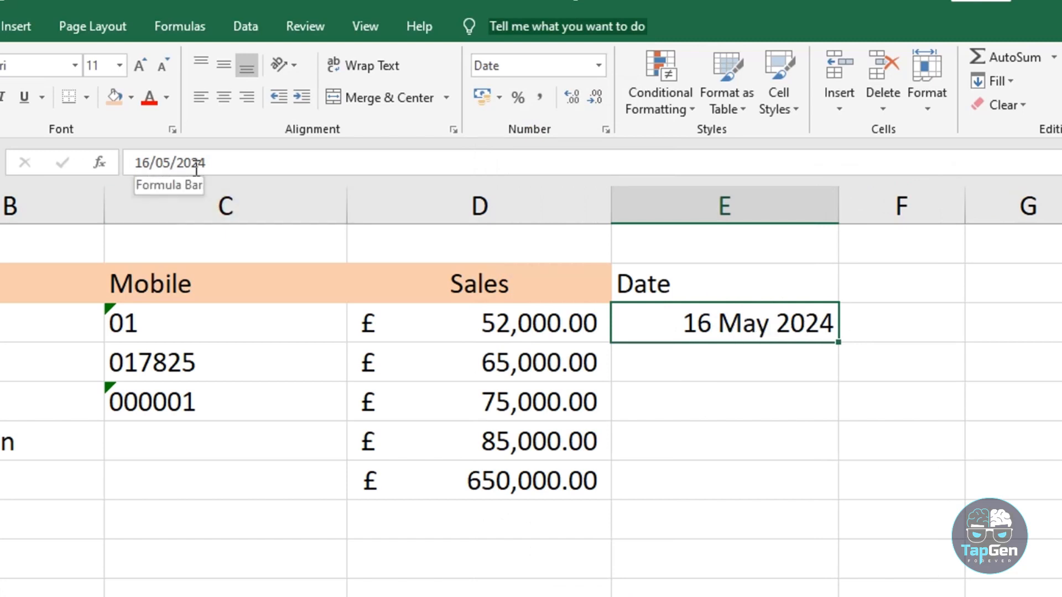
double_click(736, 323)
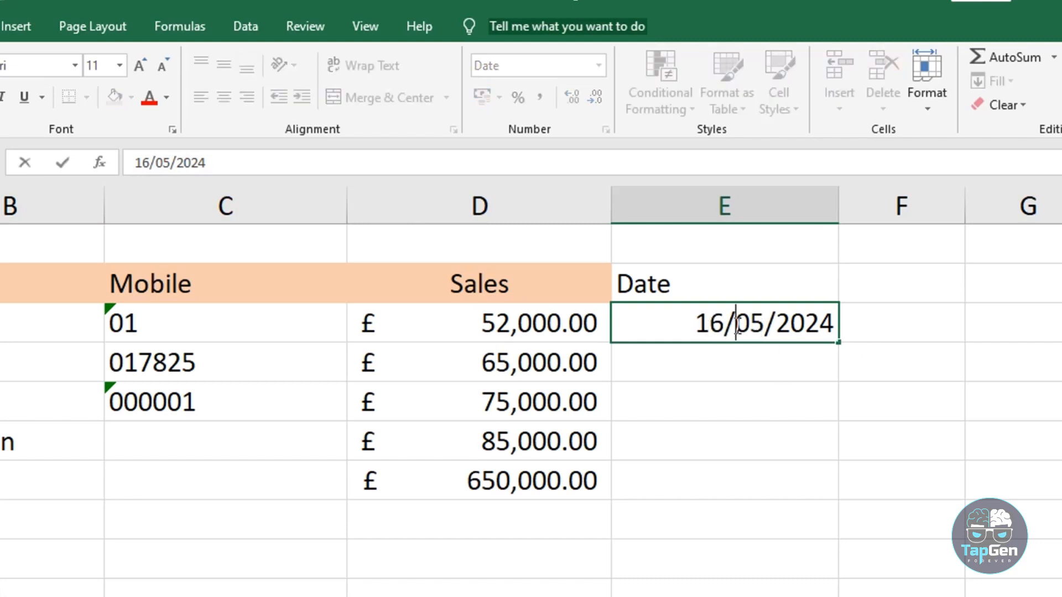
key("Return")
left_click(730, 323)
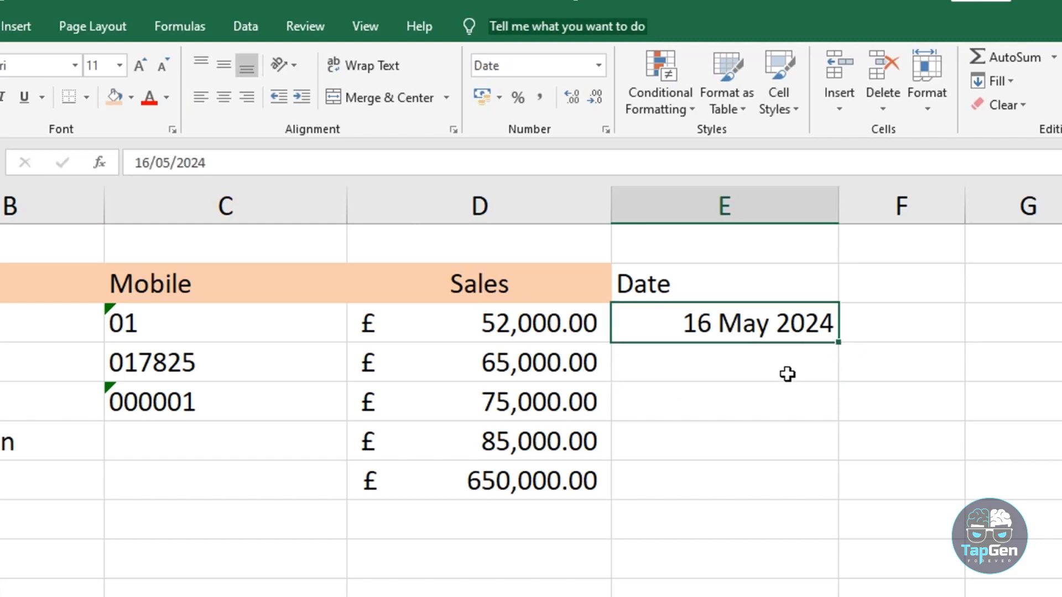
Try filling the date from E3 down to E7 without its formatting, and undo the fill.
left_click_drag(841, 341, 833, 495)
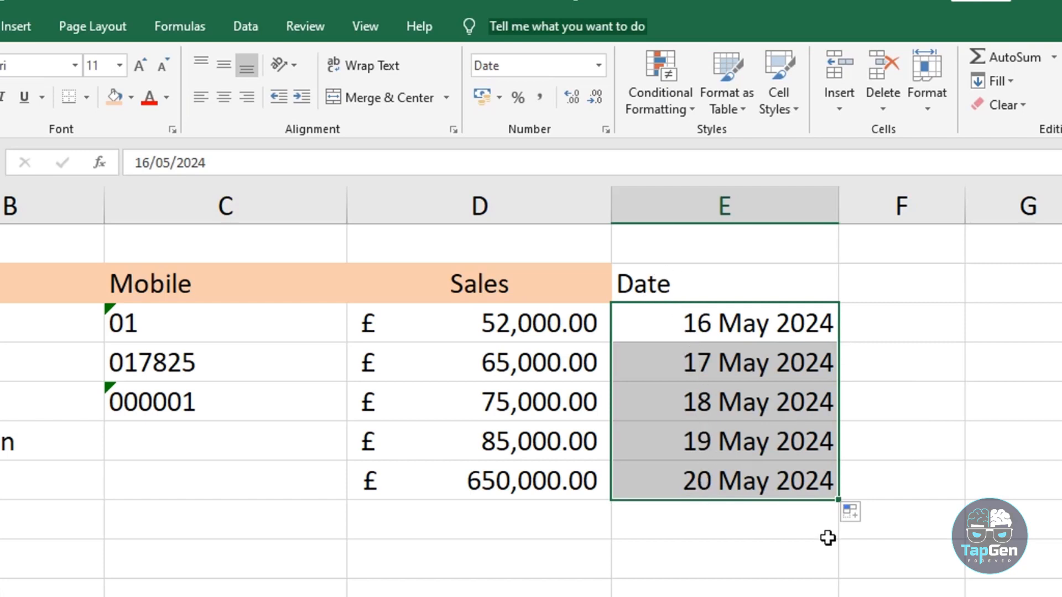
left_click(865, 512)
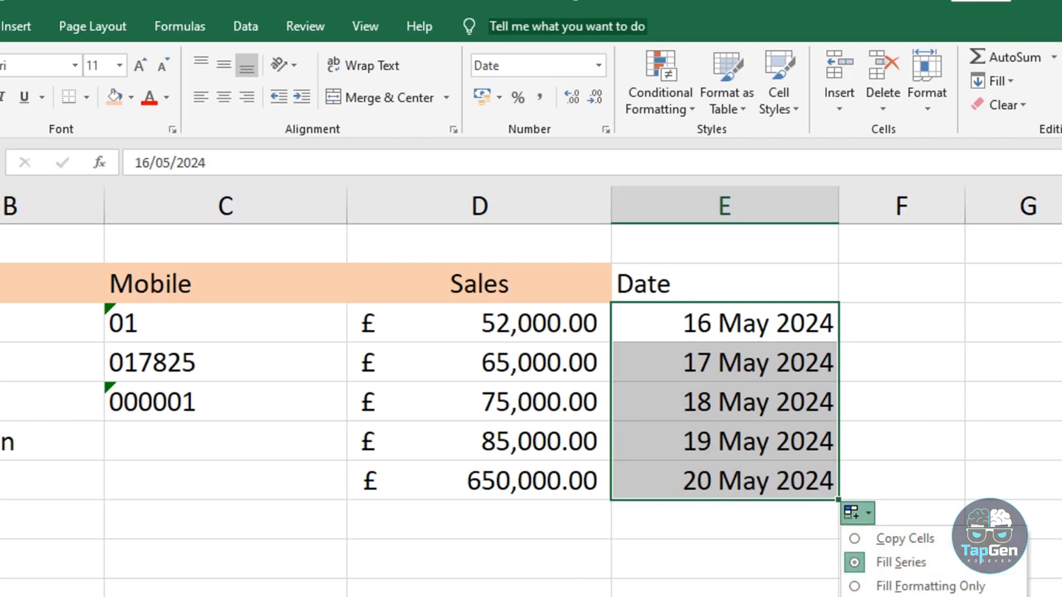
left_click(935, 596)
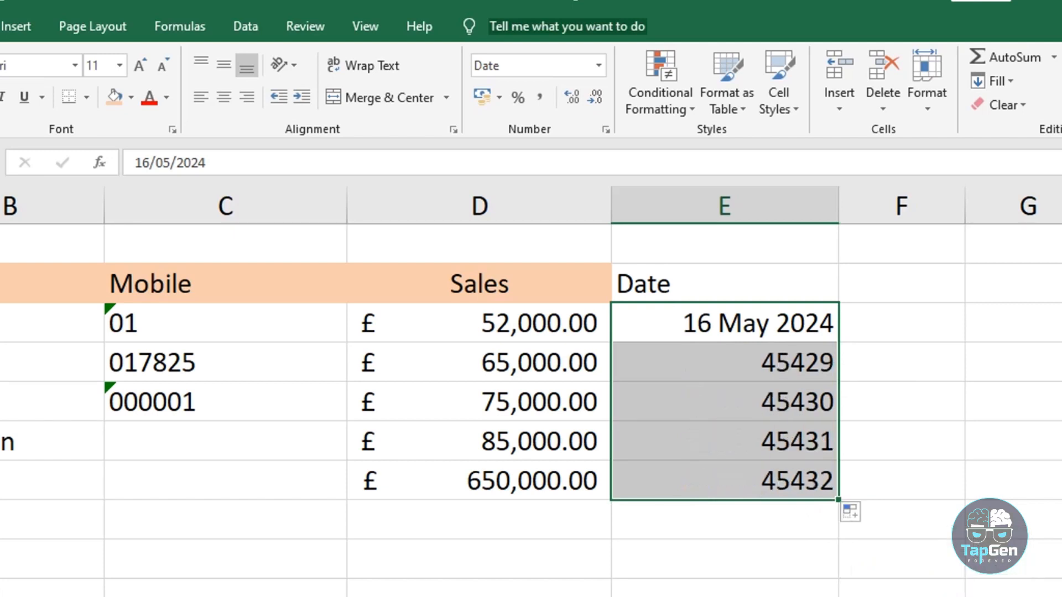
key("ctrl+z")
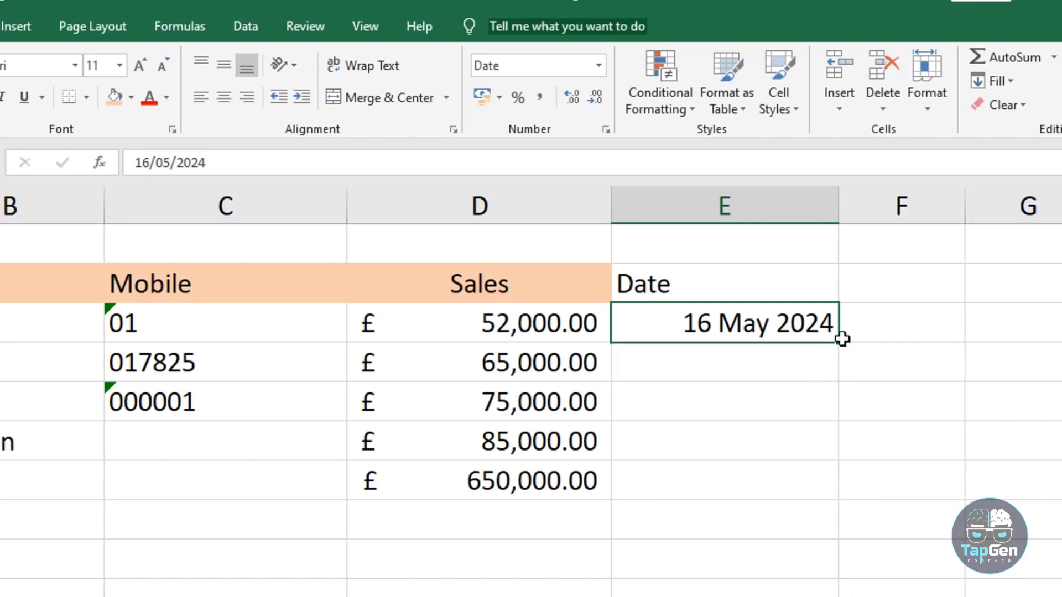
Fill the date from E3 down to E7 with the Copy Cells option.
left_click_drag(840, 344, 828, 499)
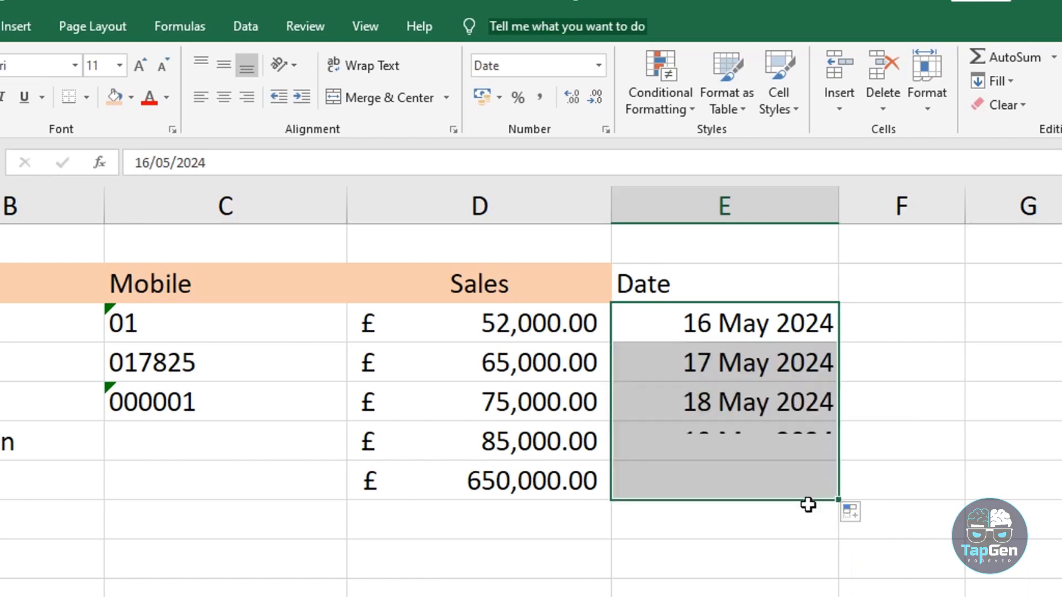
left_click(858, 509)
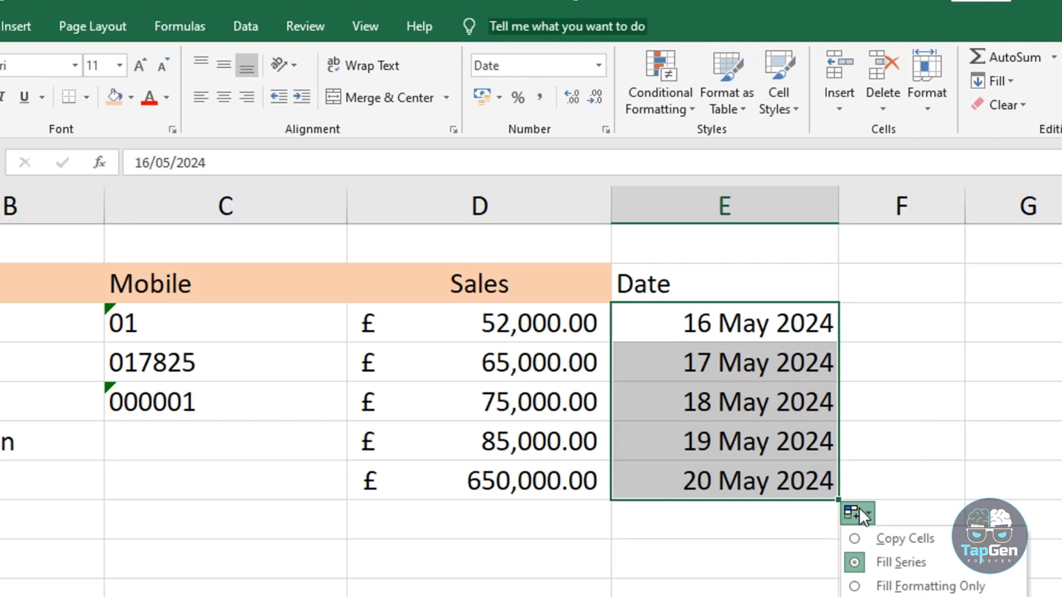
left_click(940, 539)
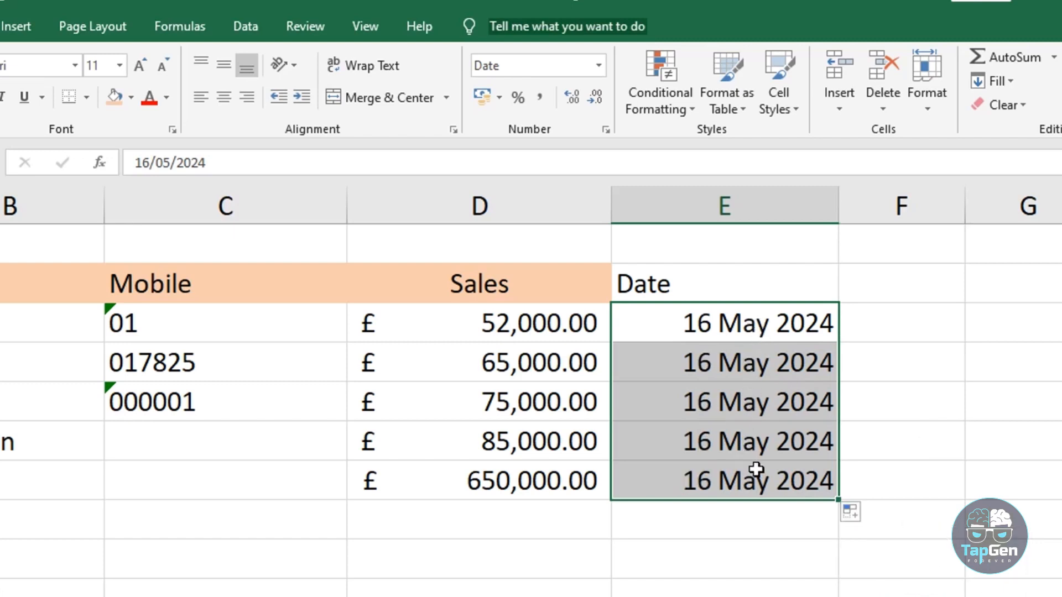
Try the Fill Series option on the filled dates in E3:E7, and switch back to Copy Cells.
left_click(857, 514)
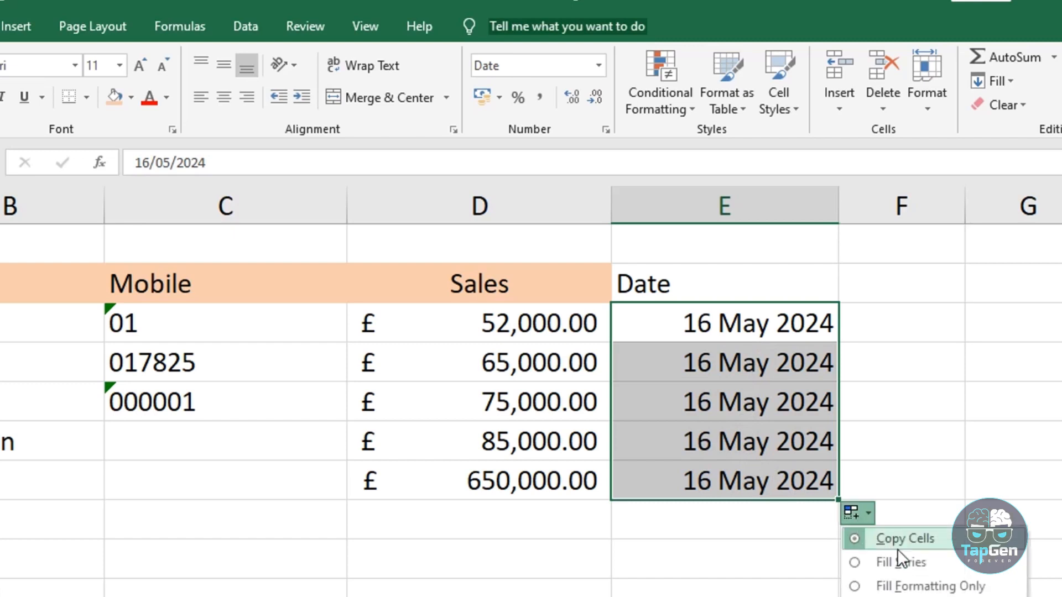
left_click(910, 562)
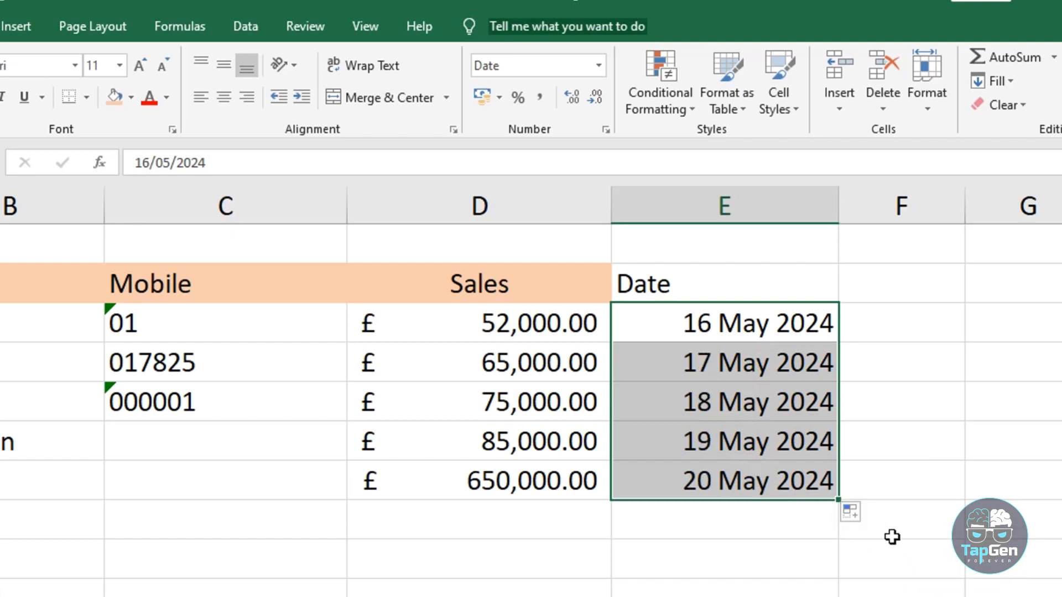
left_click(852, 514)
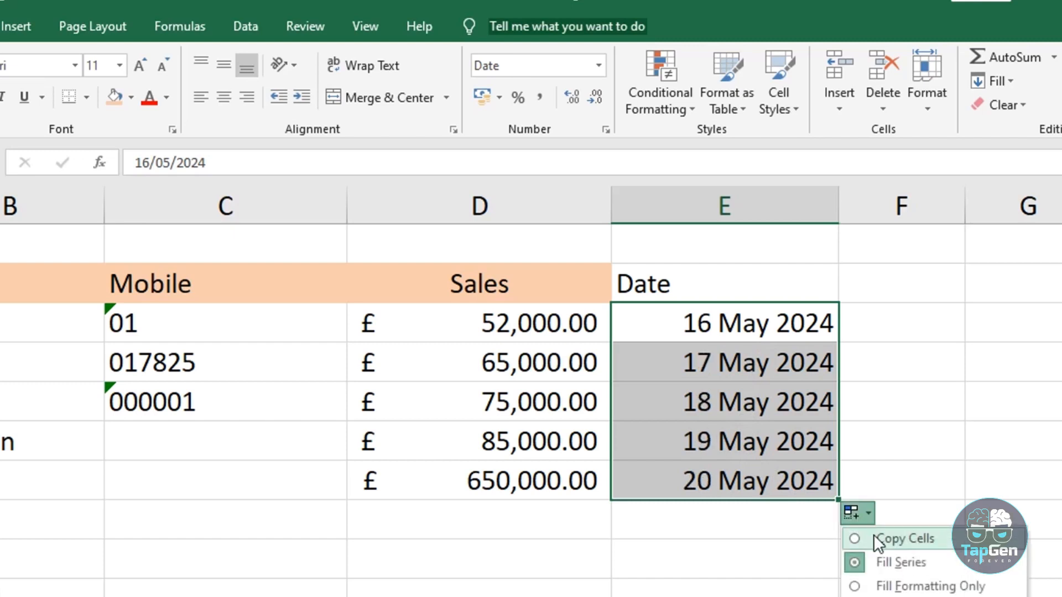
left_click(875, 539)
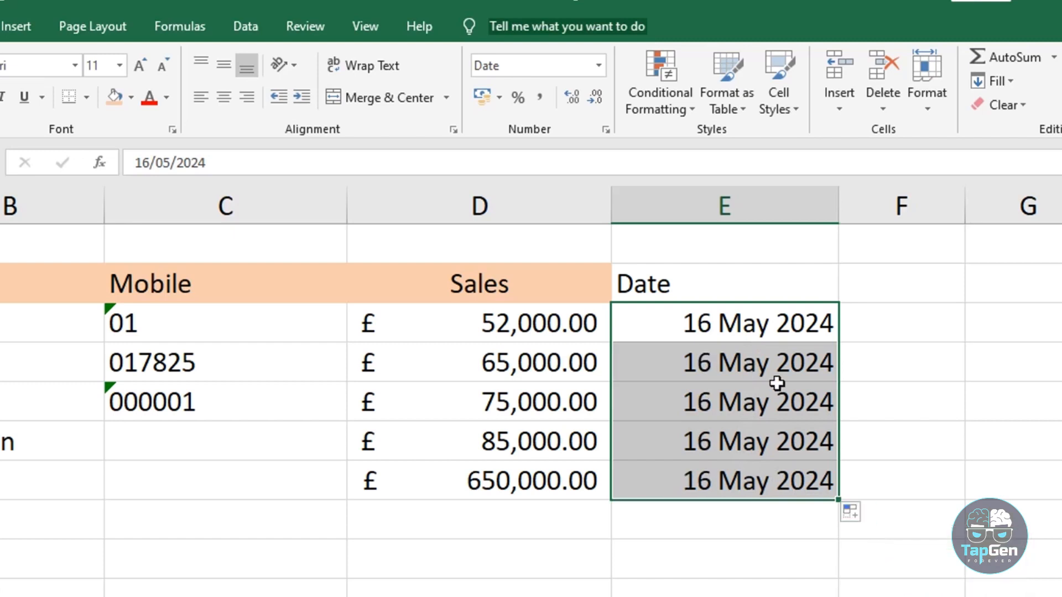
Open the Format Cells number settings for the dates in E3:E7, preview the Accounting category, and return to the Date category.
left_click(726, 280)
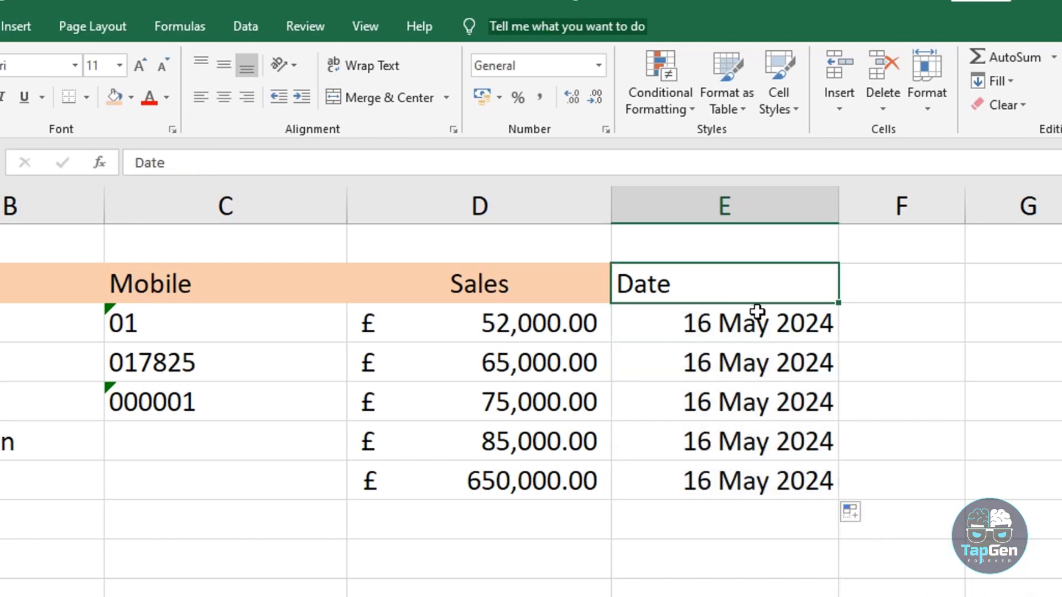
left_click_drag(756, 310, 778, 474)
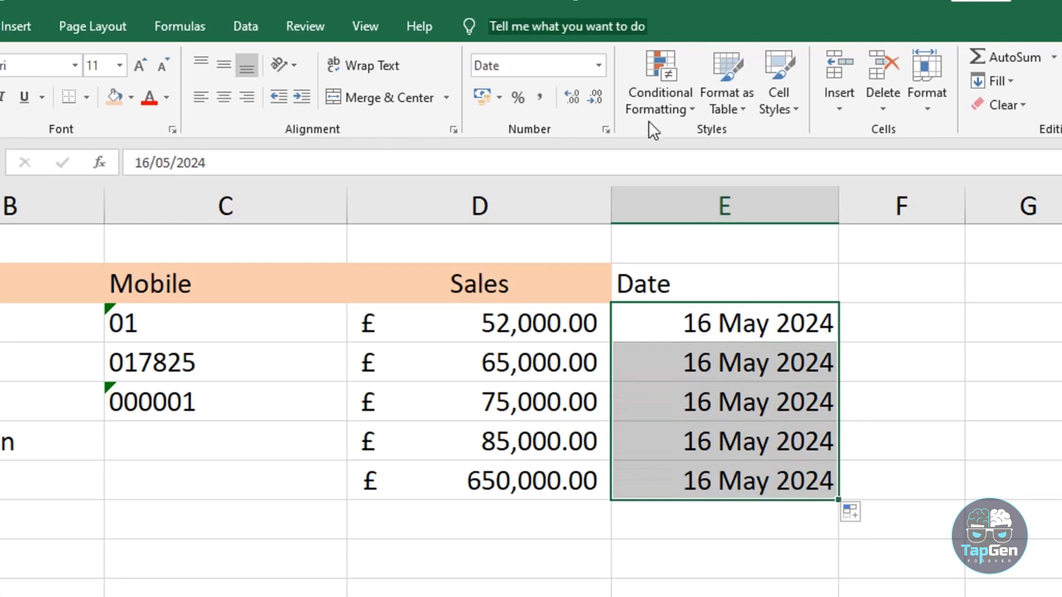
left_click(598, 66)
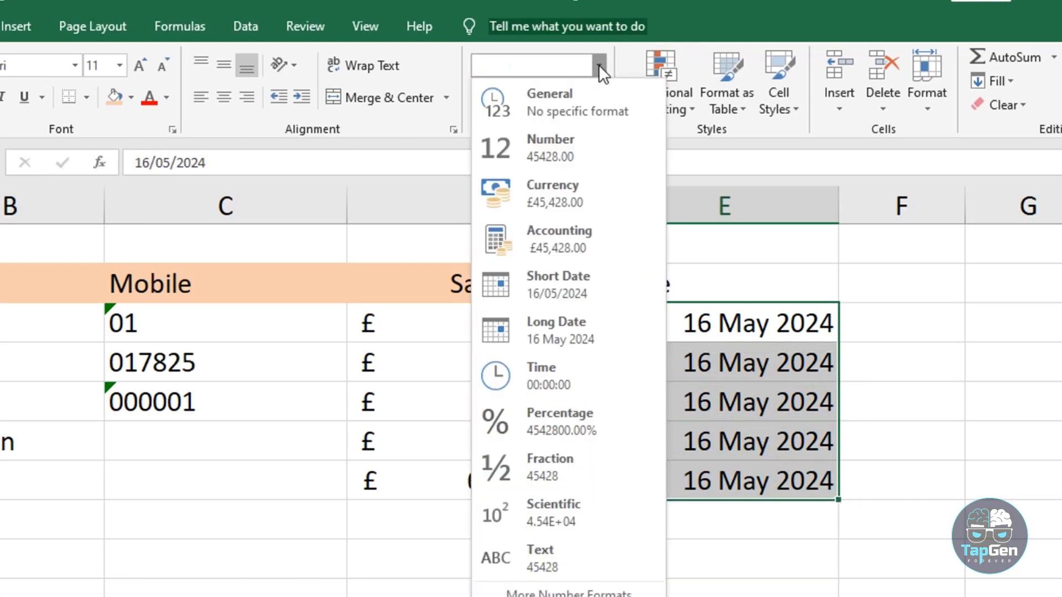
left_click(598, 64)
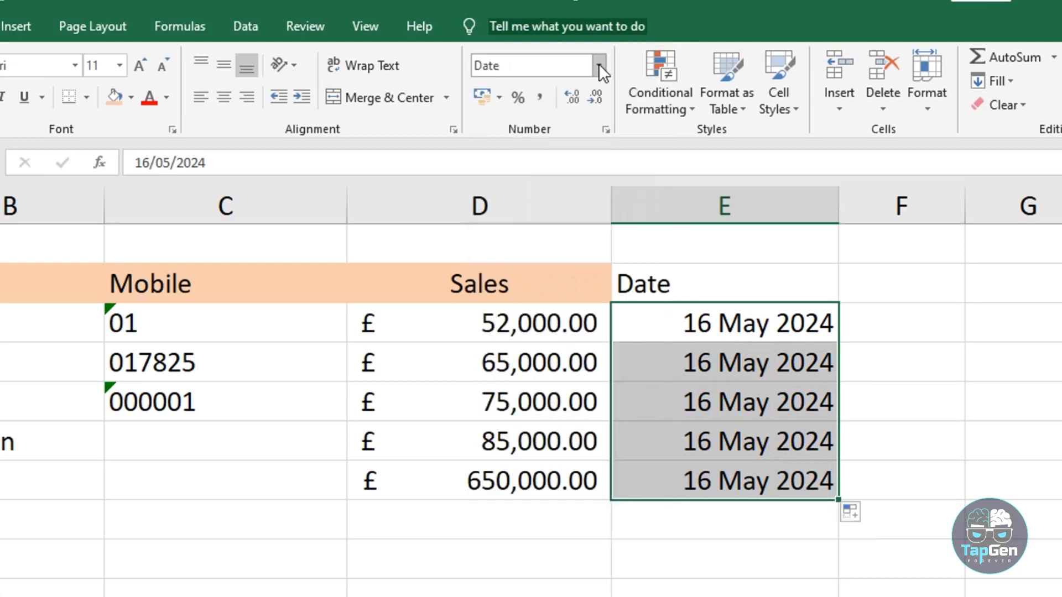
left_click(599, 64)
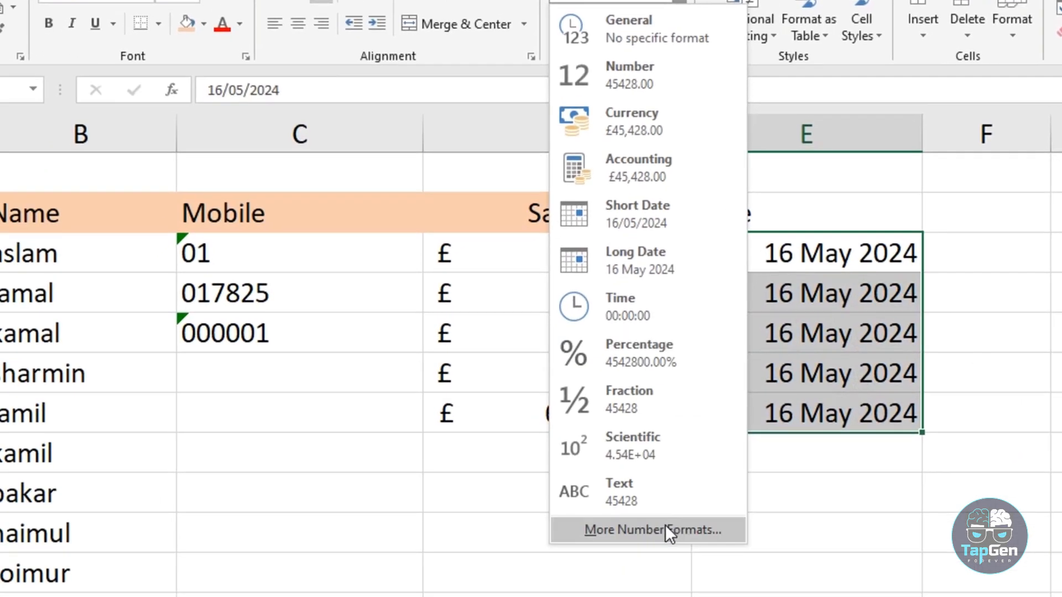
left_click(665, 525)
left_click_drag(486, 58, 552, 46)
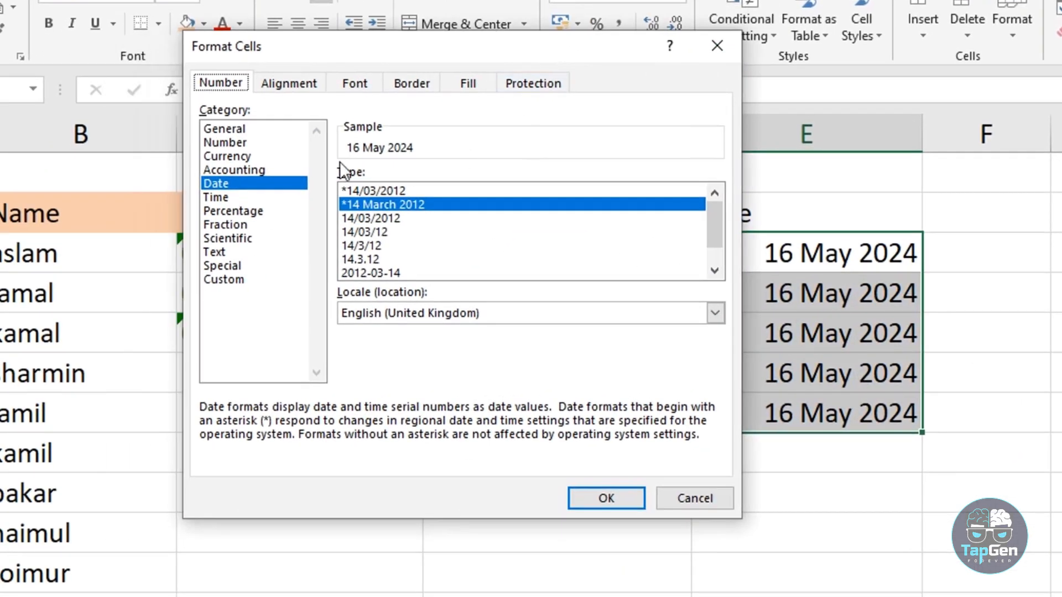
left_click(231, 158)
left_click(240, 171)
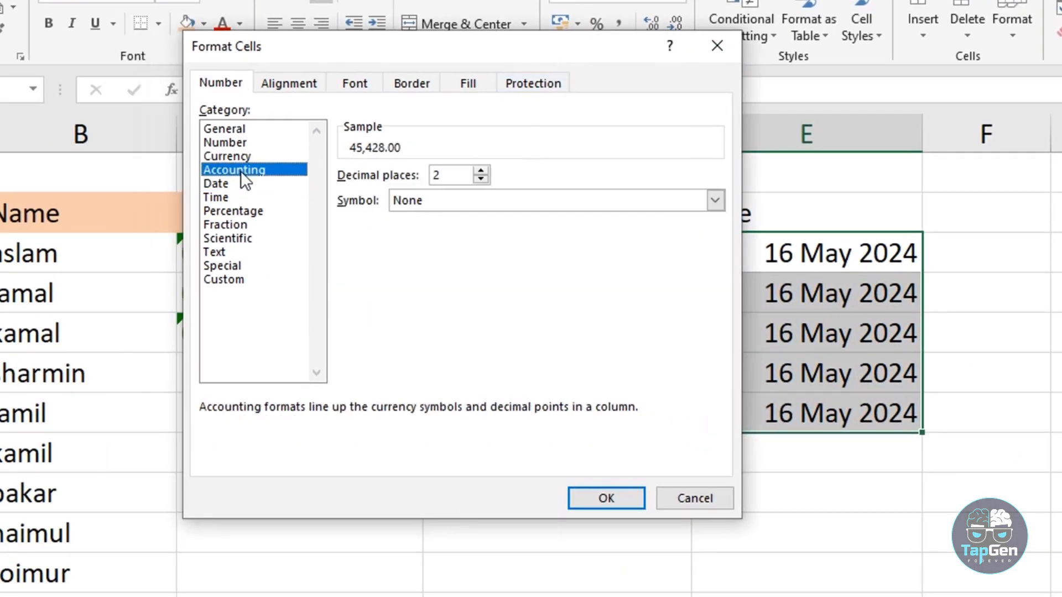
left_click(224, 182)
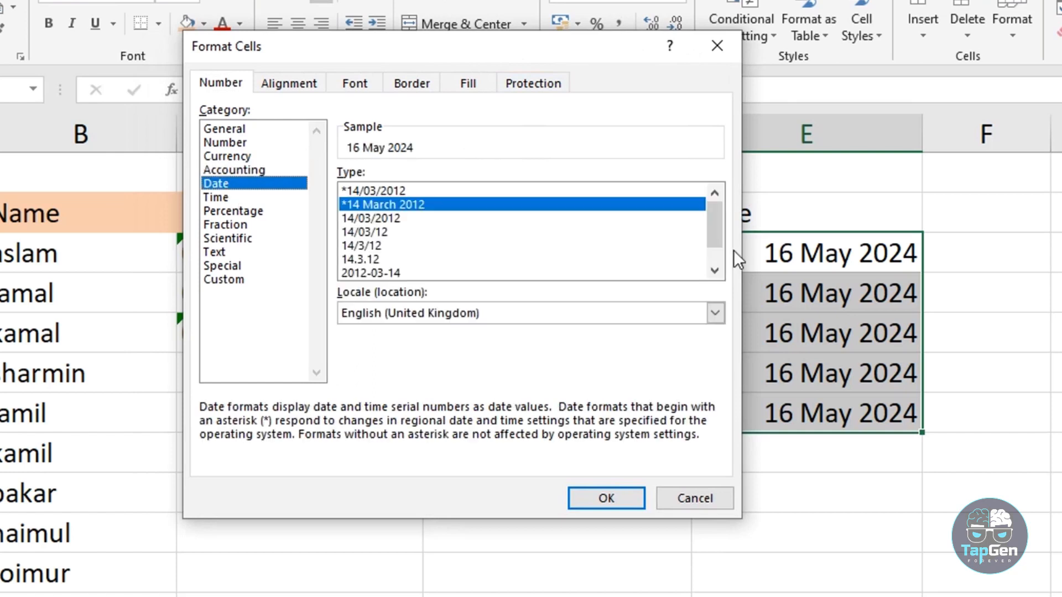
Set the date locale to English (United States) and apply the 14-Mar-12 date type to E3:E7.
left_click_drag(708, 216, 721, 194)
left_click(714, 315)
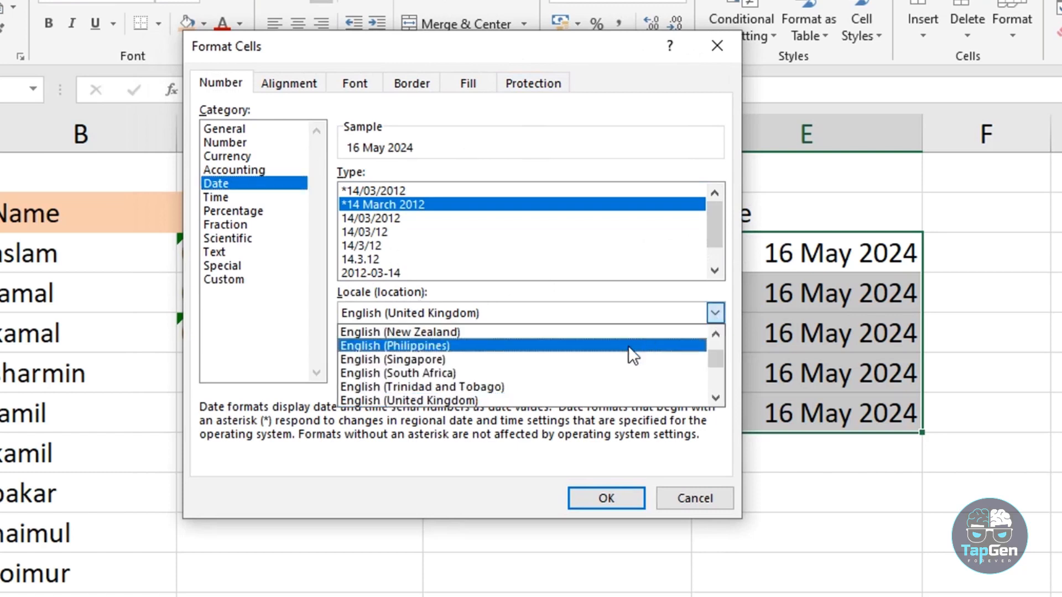
scroll(588, 360, "down", 2)
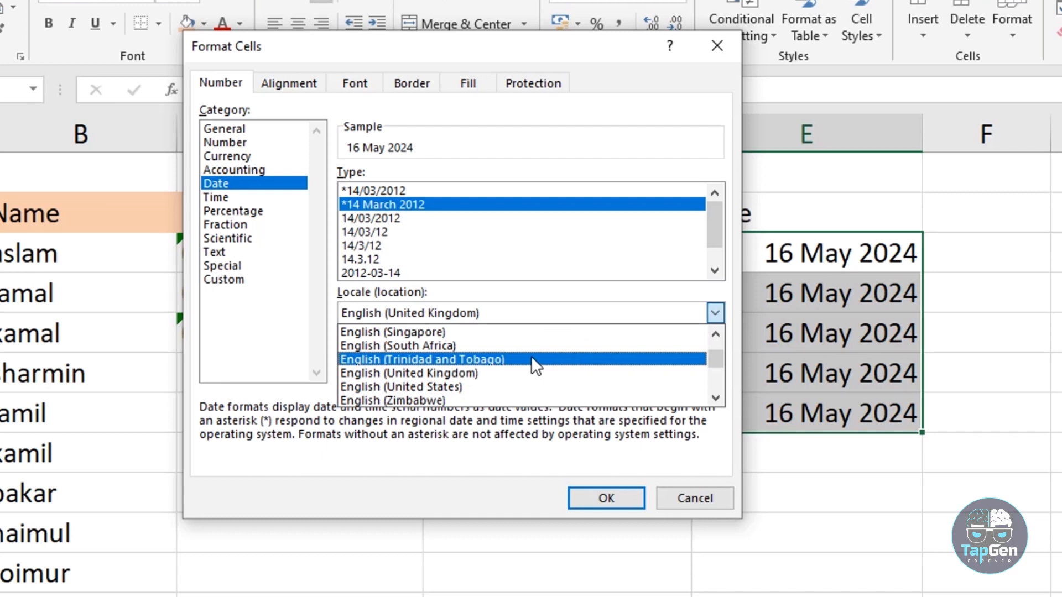
left_click(526, 386)
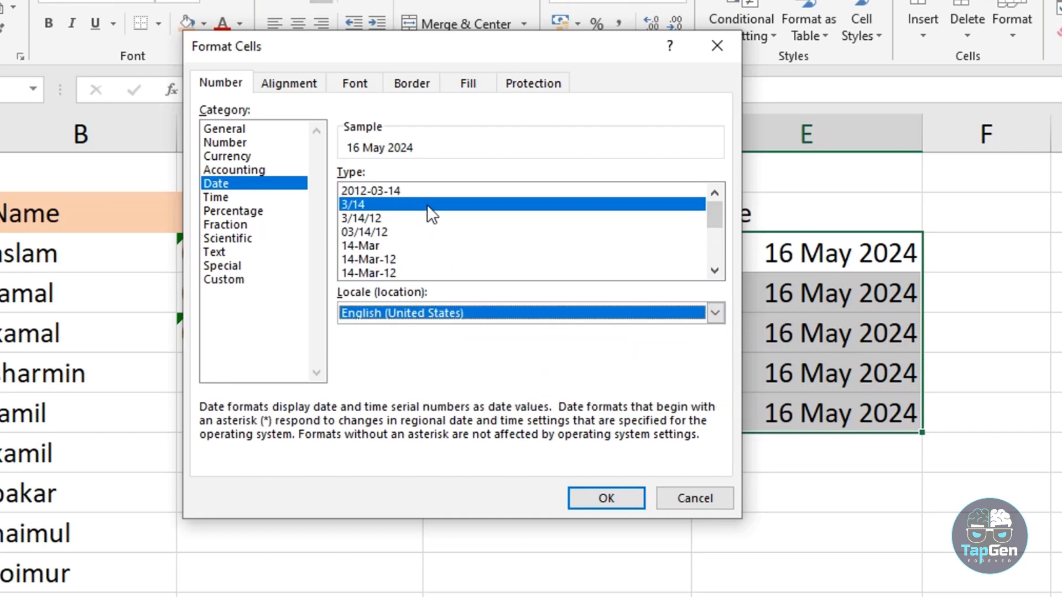
left_click(402, 255)
scroll(426, 252, "down", 1)
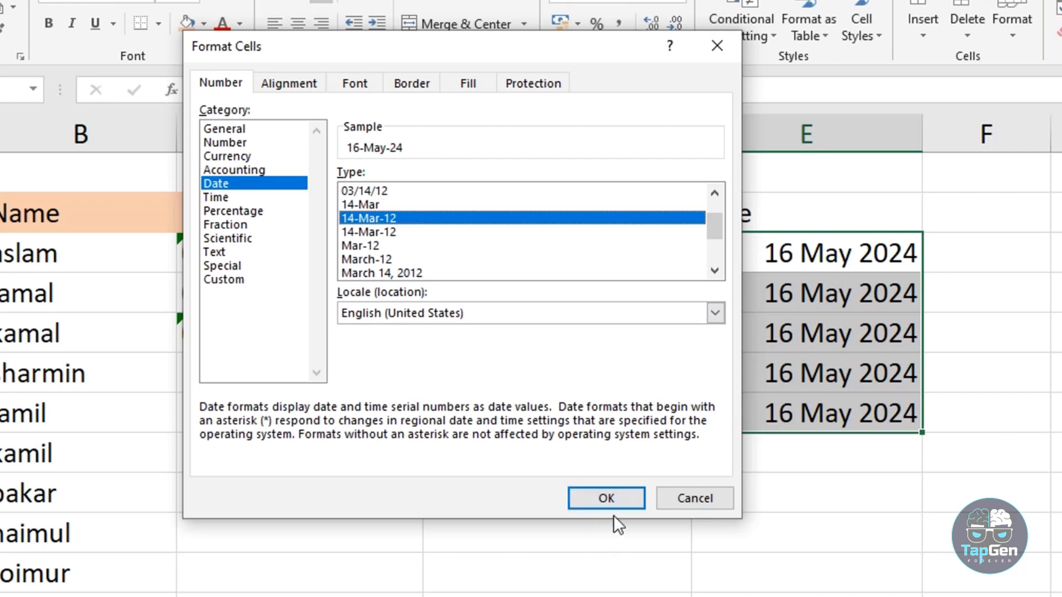
left_click(605, 498)
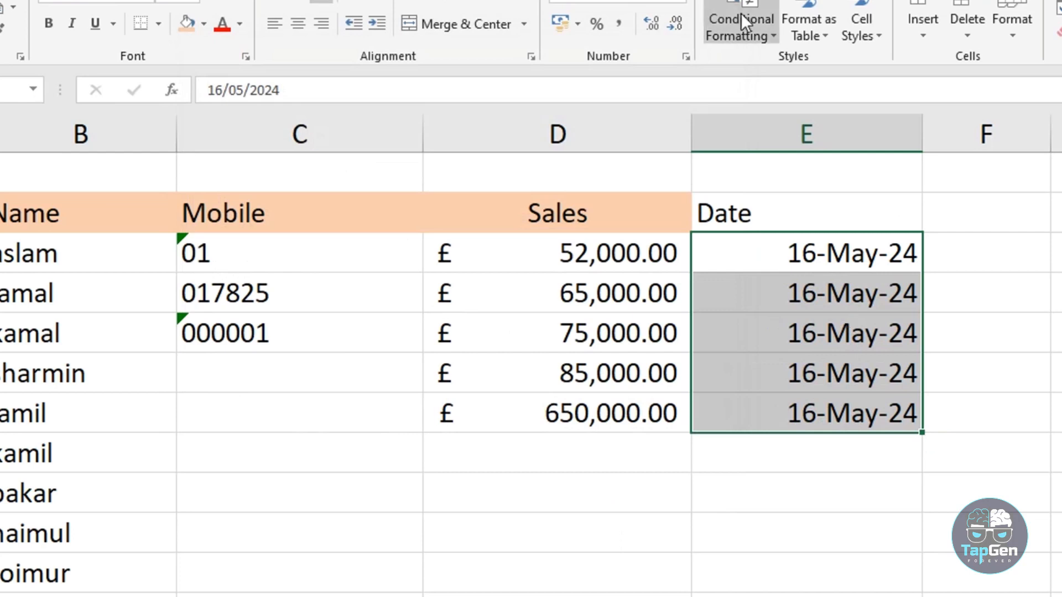
Try the Mar-12 date type on E3:E7, and undo the format change.
left_click(679, 2)
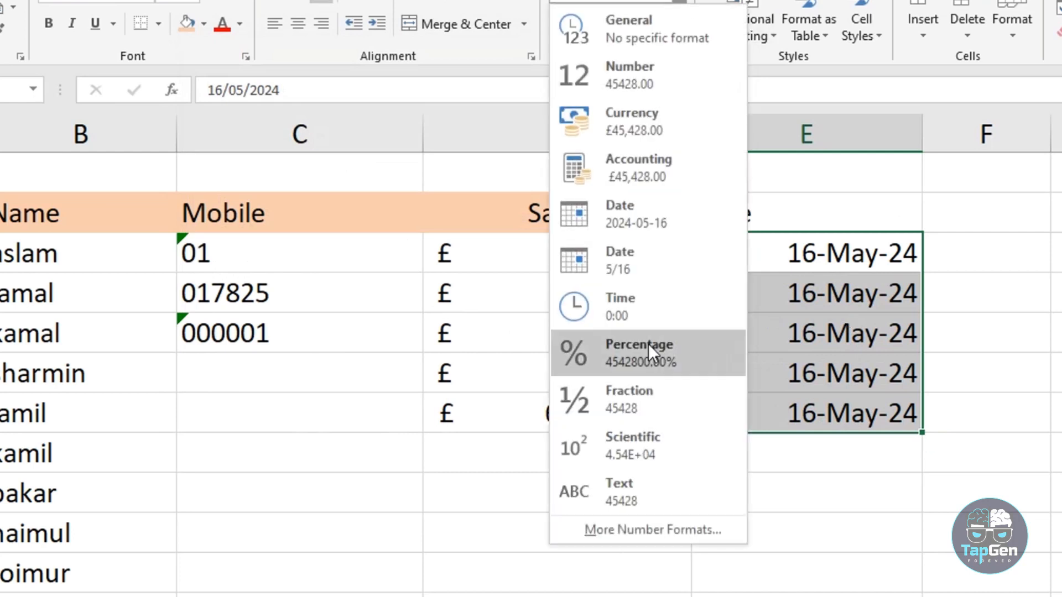
left_click(645, 530)
scroll(476, 212, "down", 2)
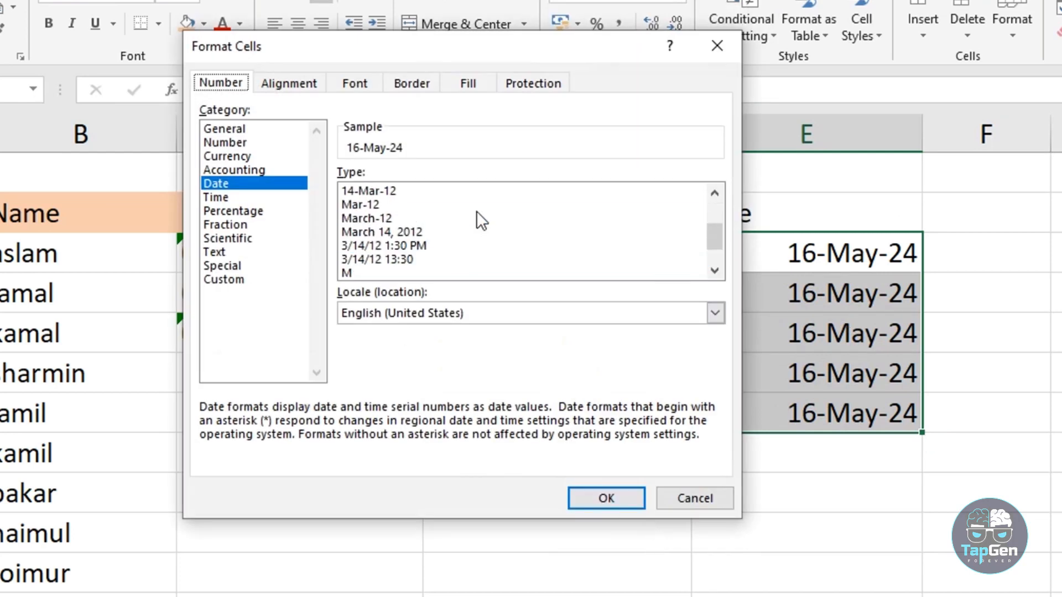
scroll(460, 220, "up", 1)
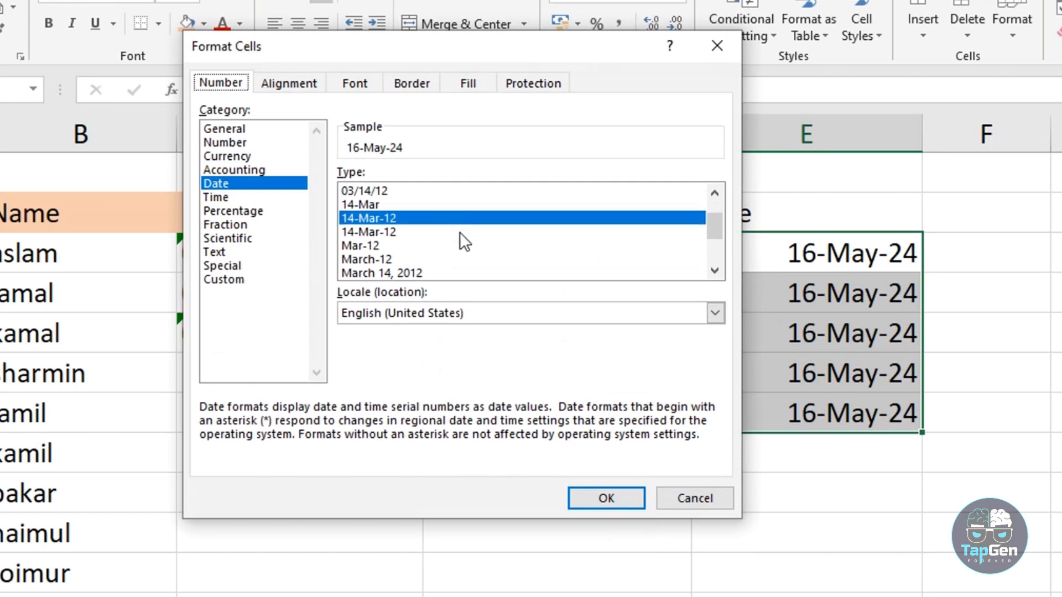
scroll(460, 232, "down", 2)
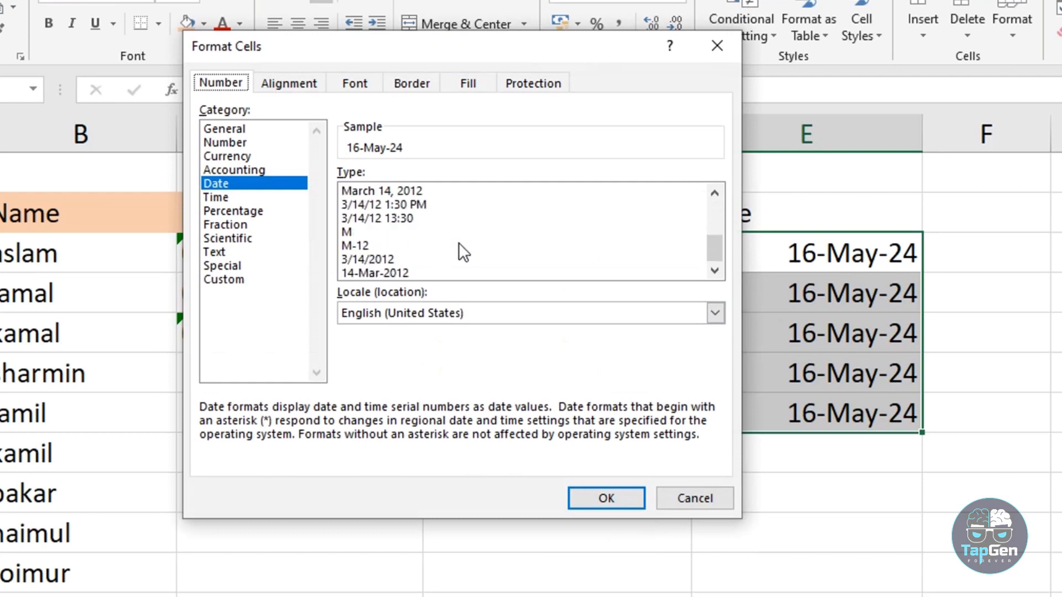
scroll(457, 242, "up", 3)
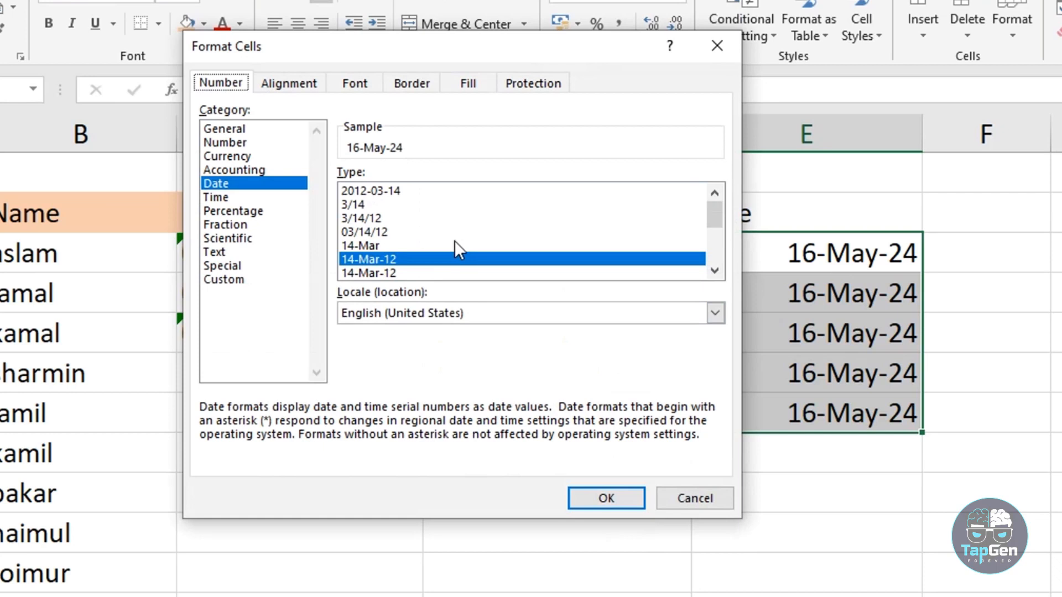
scroll(452, 257, "down", 1)
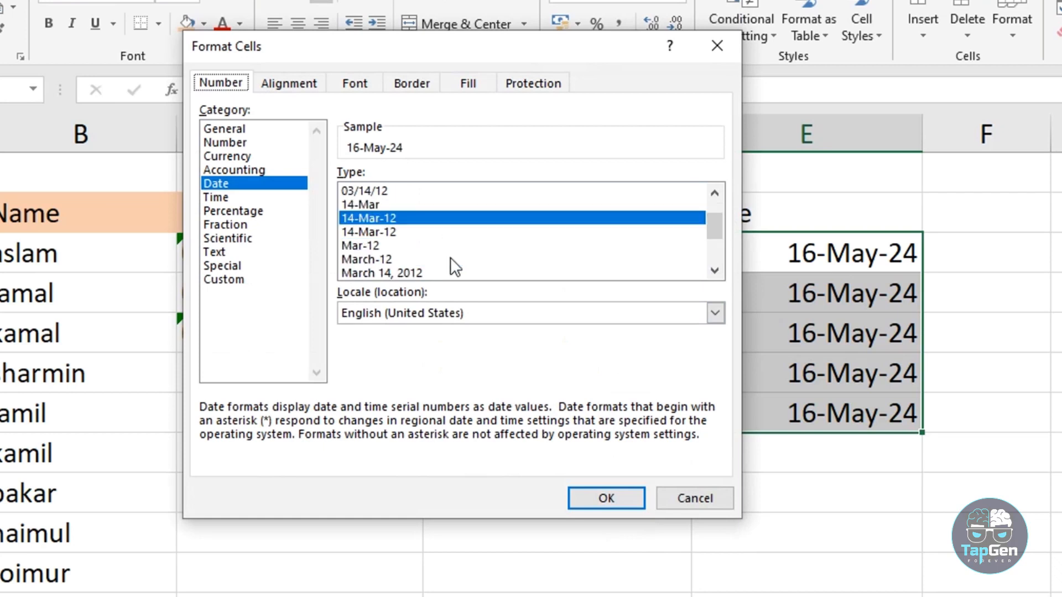
left_click(370, 245)
left_click(604, 498)
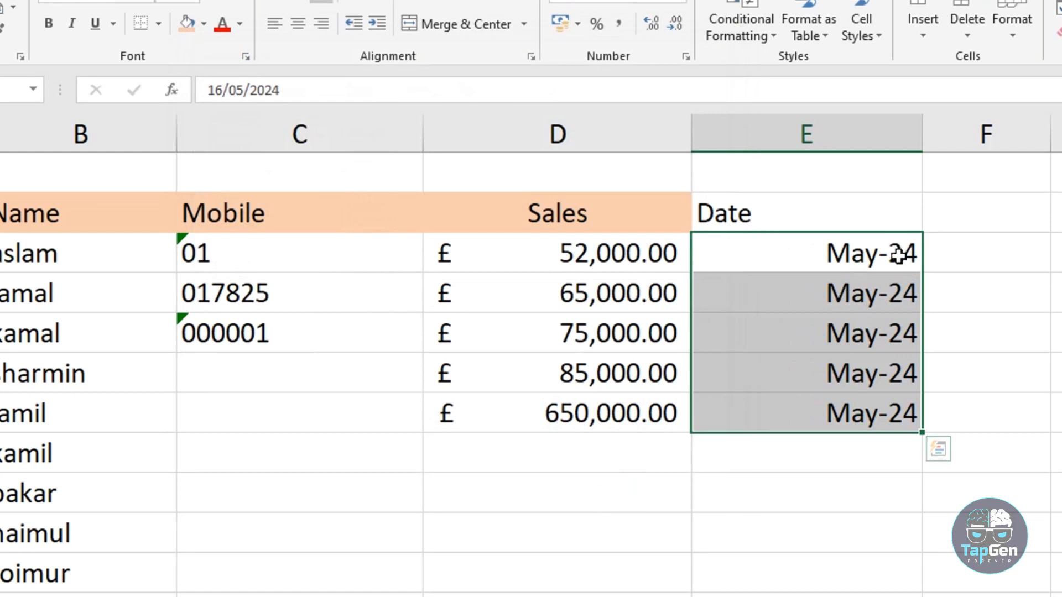
key("ctrl+shift+3")
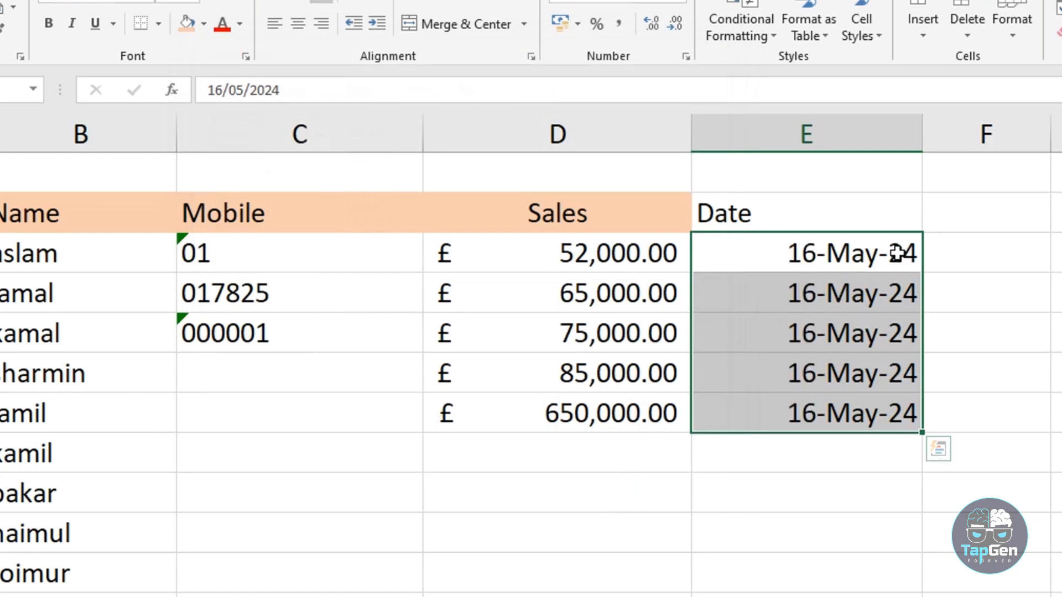
Try the 2024-05-16 date format on E3:E7, and replace it with the English (United States) date type 03/14/12.
left_click(676, 3)
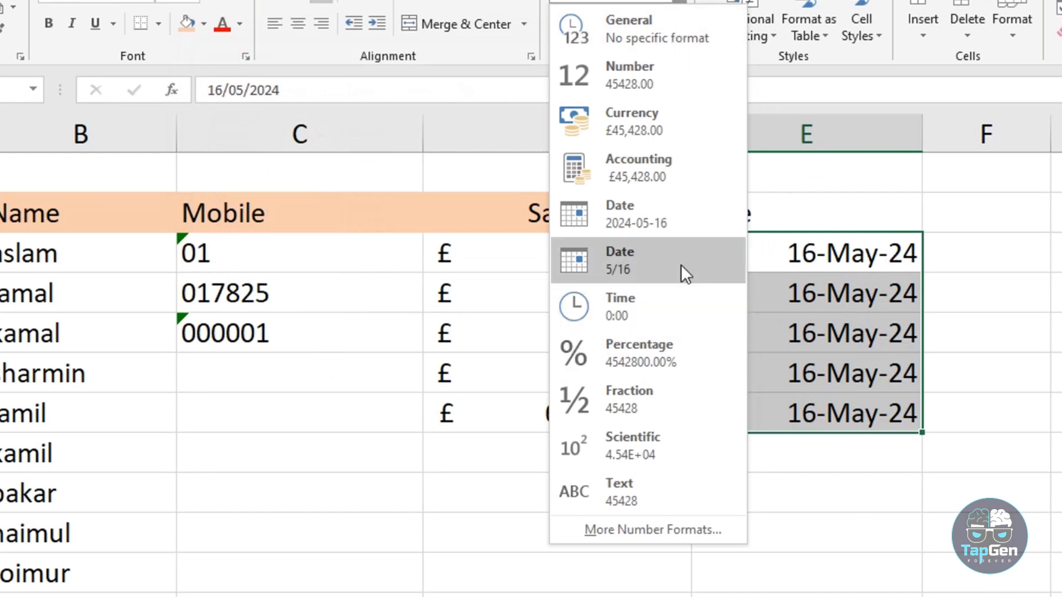
left_click(673, 217)
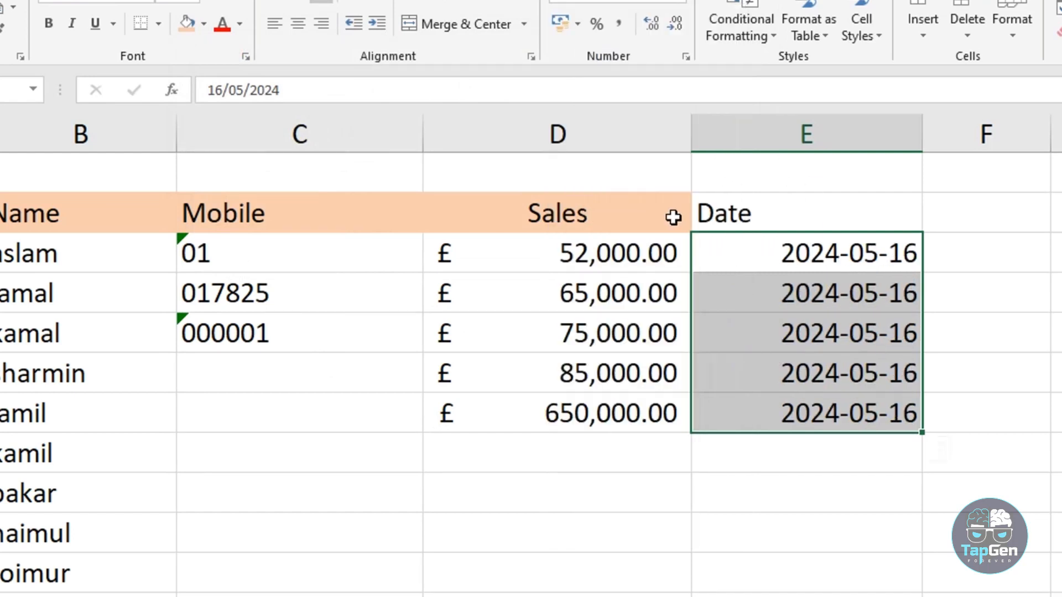
left_click(681, 3)
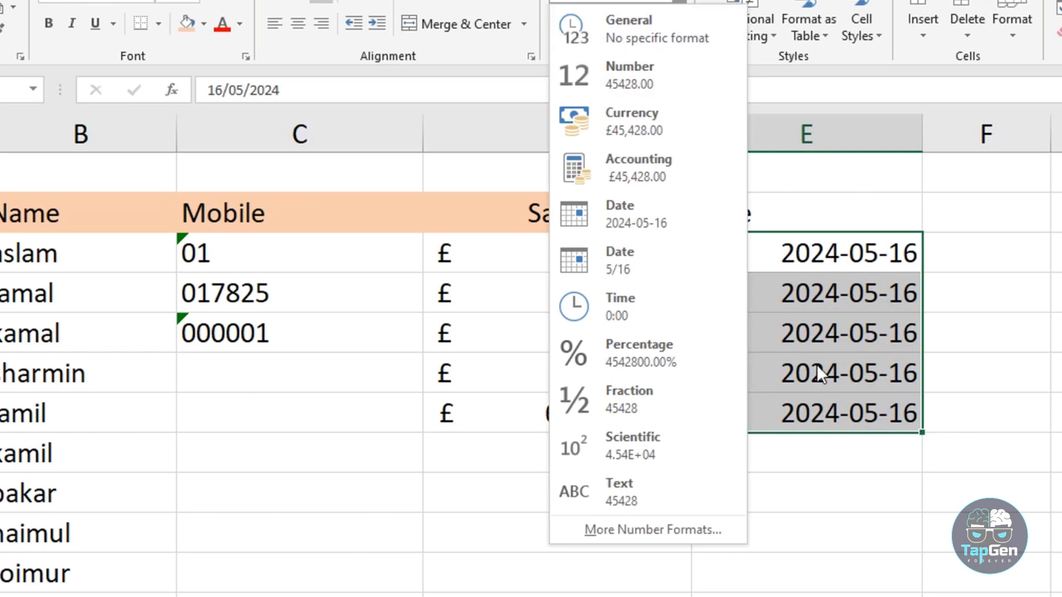
left_click(682, 533)
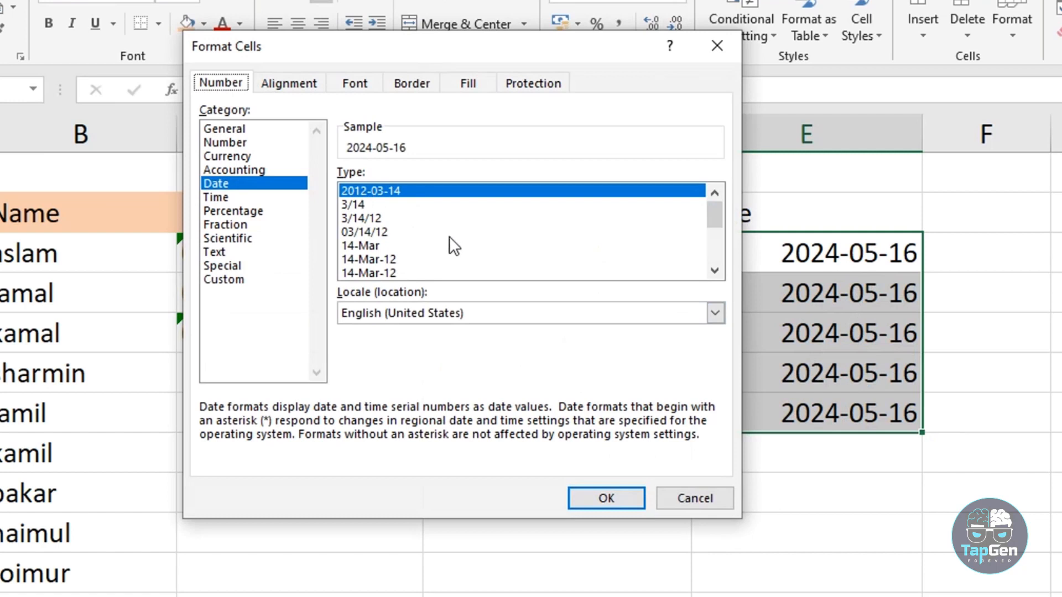
scroll(449, 235, "down", 3)
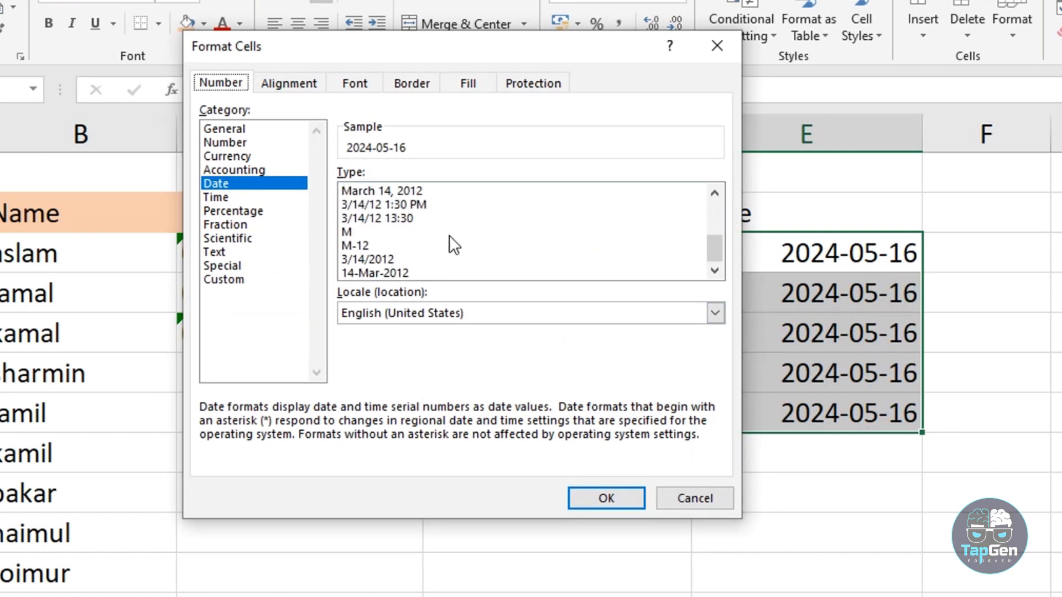
scroll(437, 229, "up", 1)
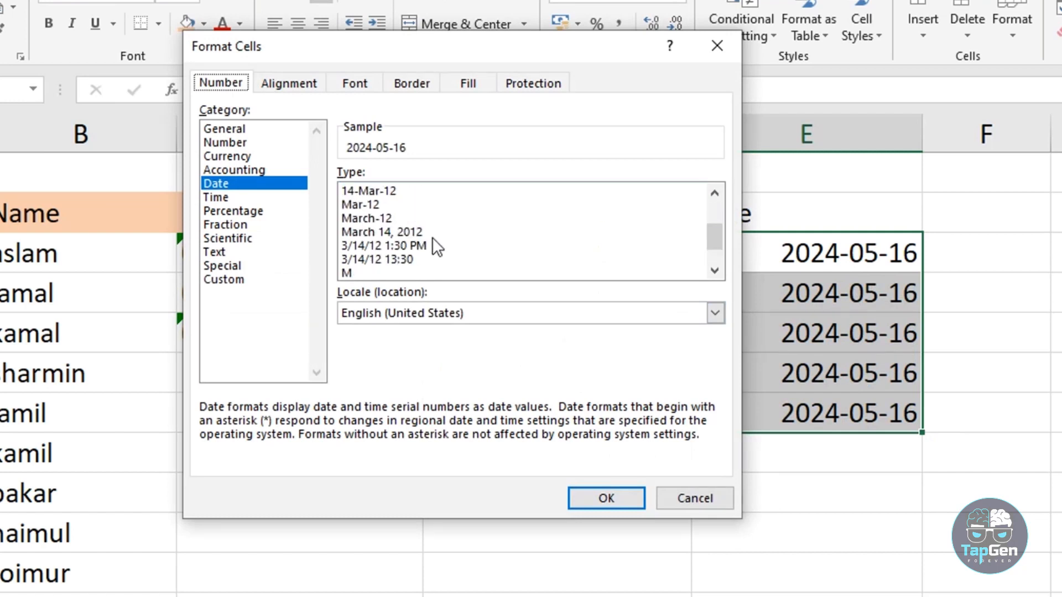
scroll(437, 249, "down", 1)
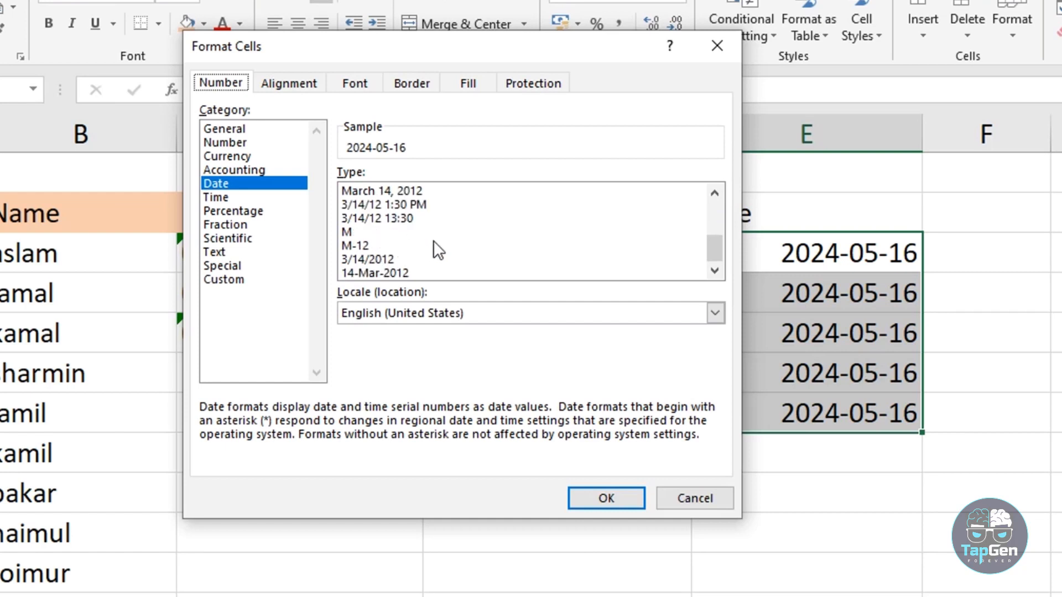
scroll(421, 247, "up", 3)
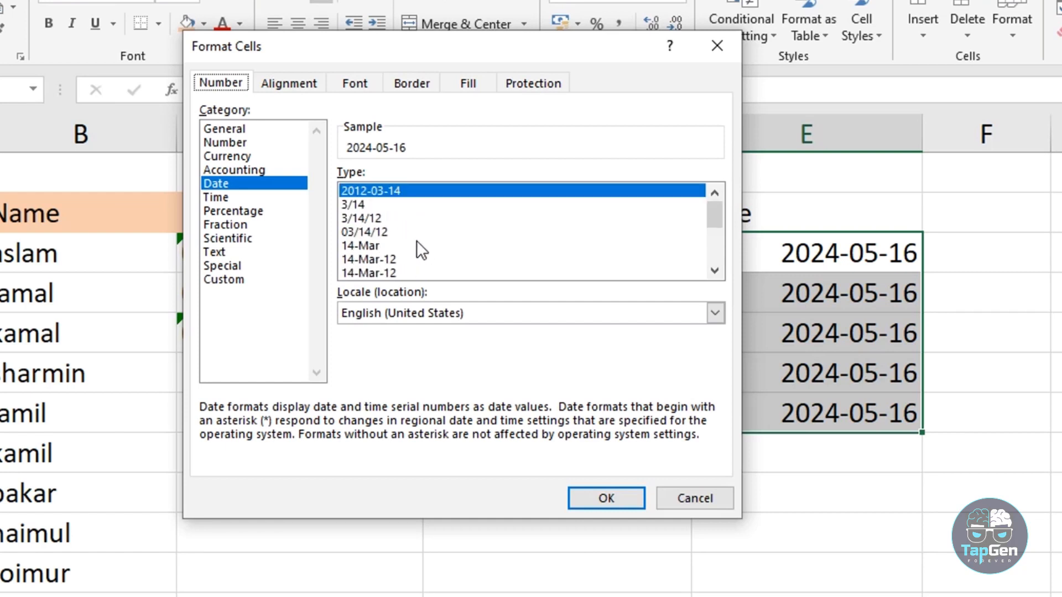
left_click(371, 231)
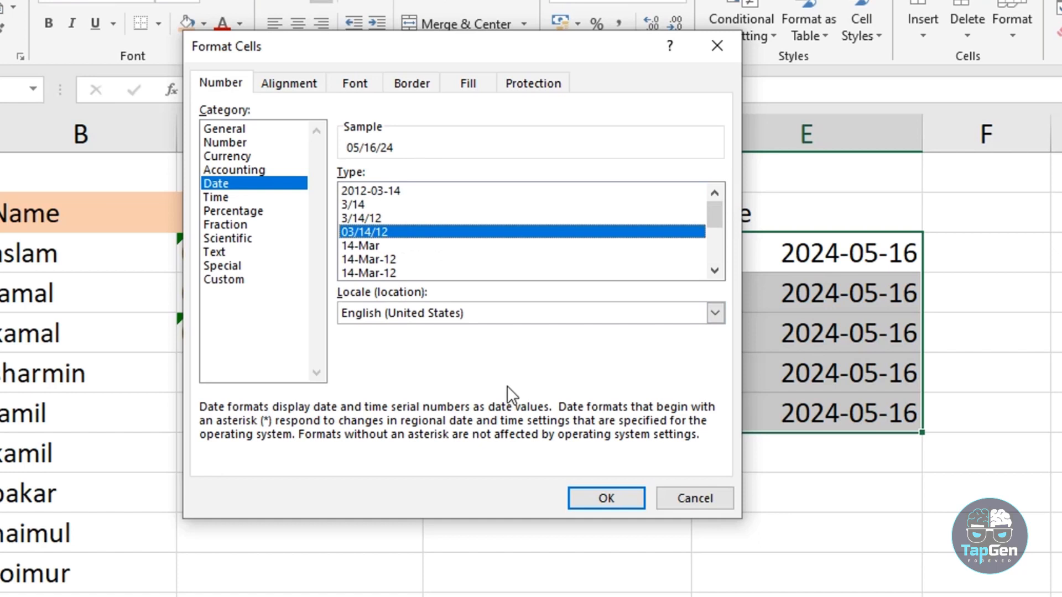
left_click(593, 496)
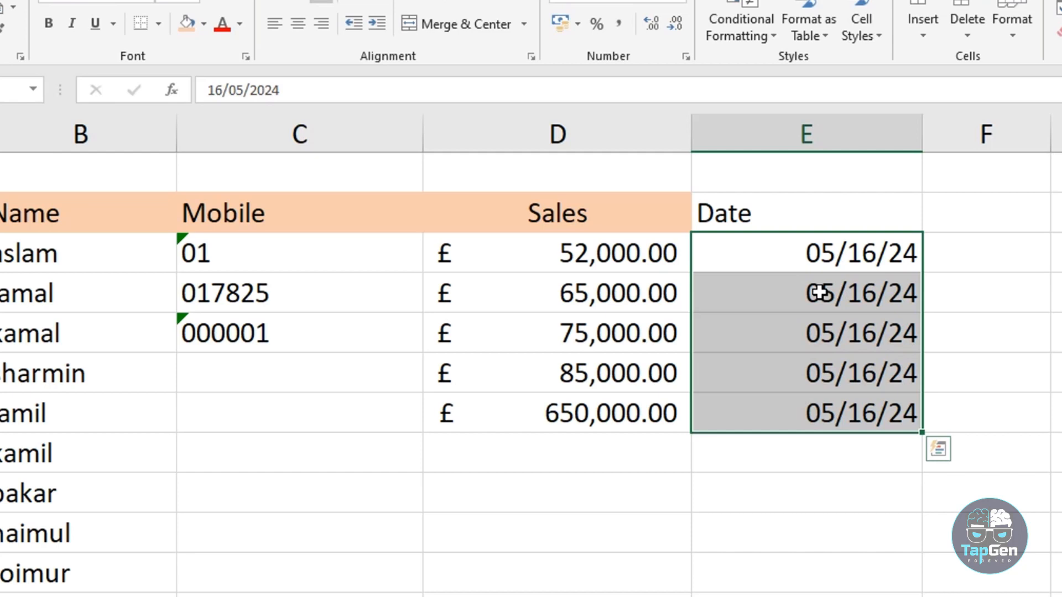
left_click(685, 2)
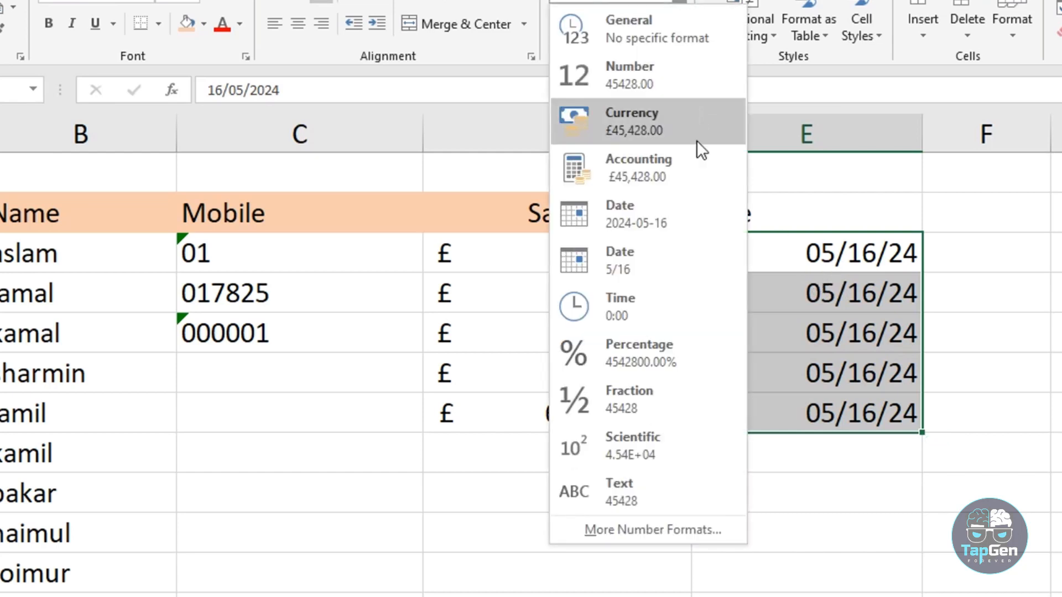
left_click(684, 2)
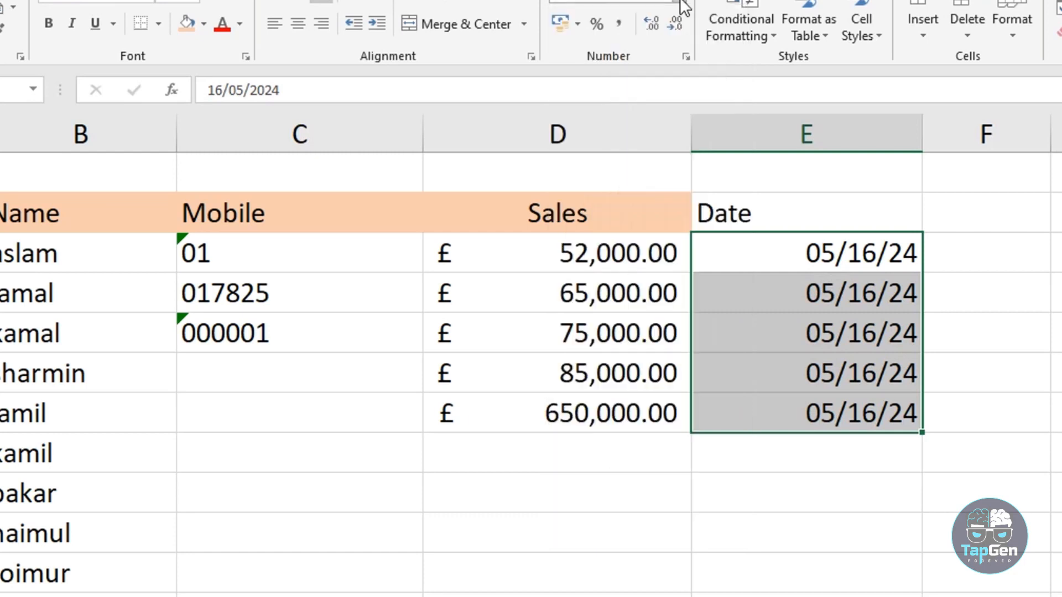